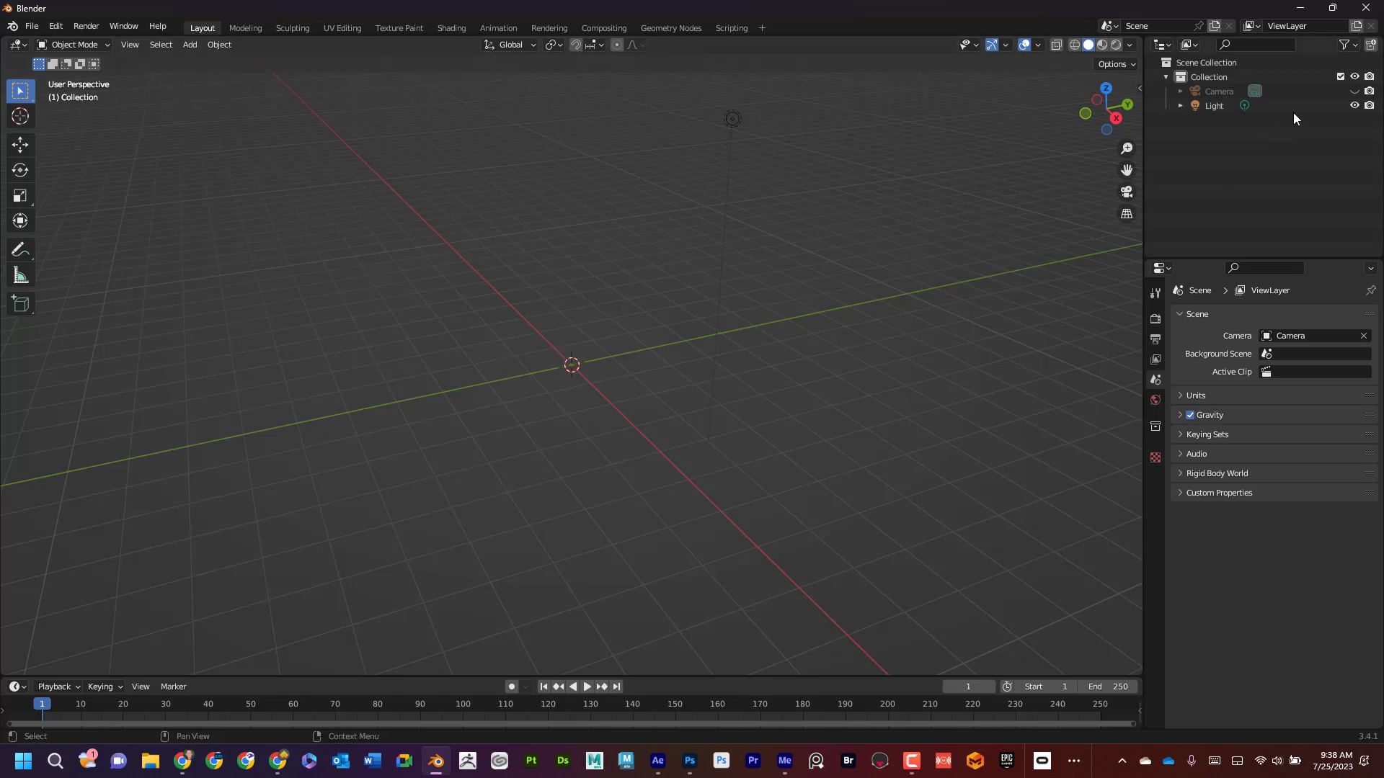
Step: Add a torus mesh at the world origin
click(1355, 92)
click(1355, 92)
key(shift+a)
mouse_move(613, 317)
key(shift+a)
mouse_move(604, 383)
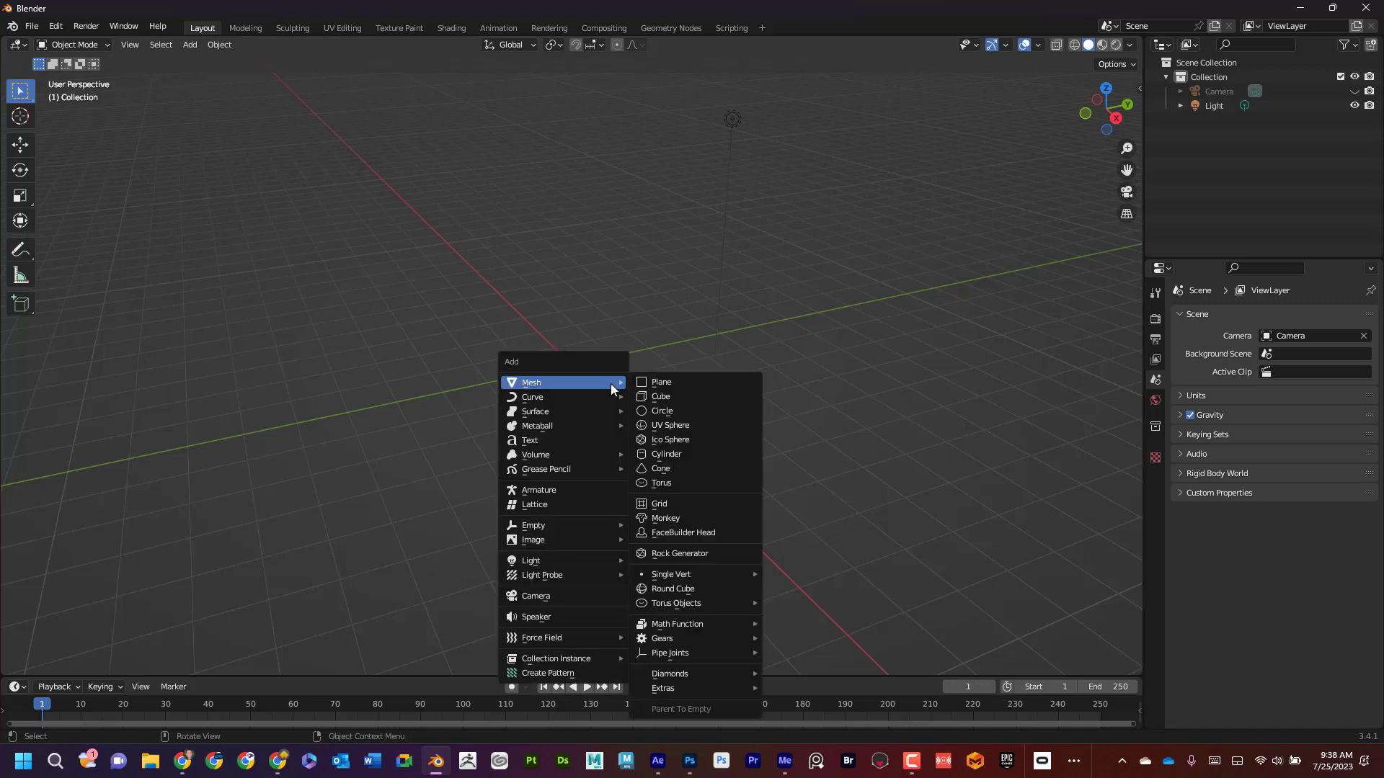
click(694, 486)
Step: Move the torus along the X axis to about -4.36 m
middle_drag(559, 478, 75, 144)
click(19, 145)
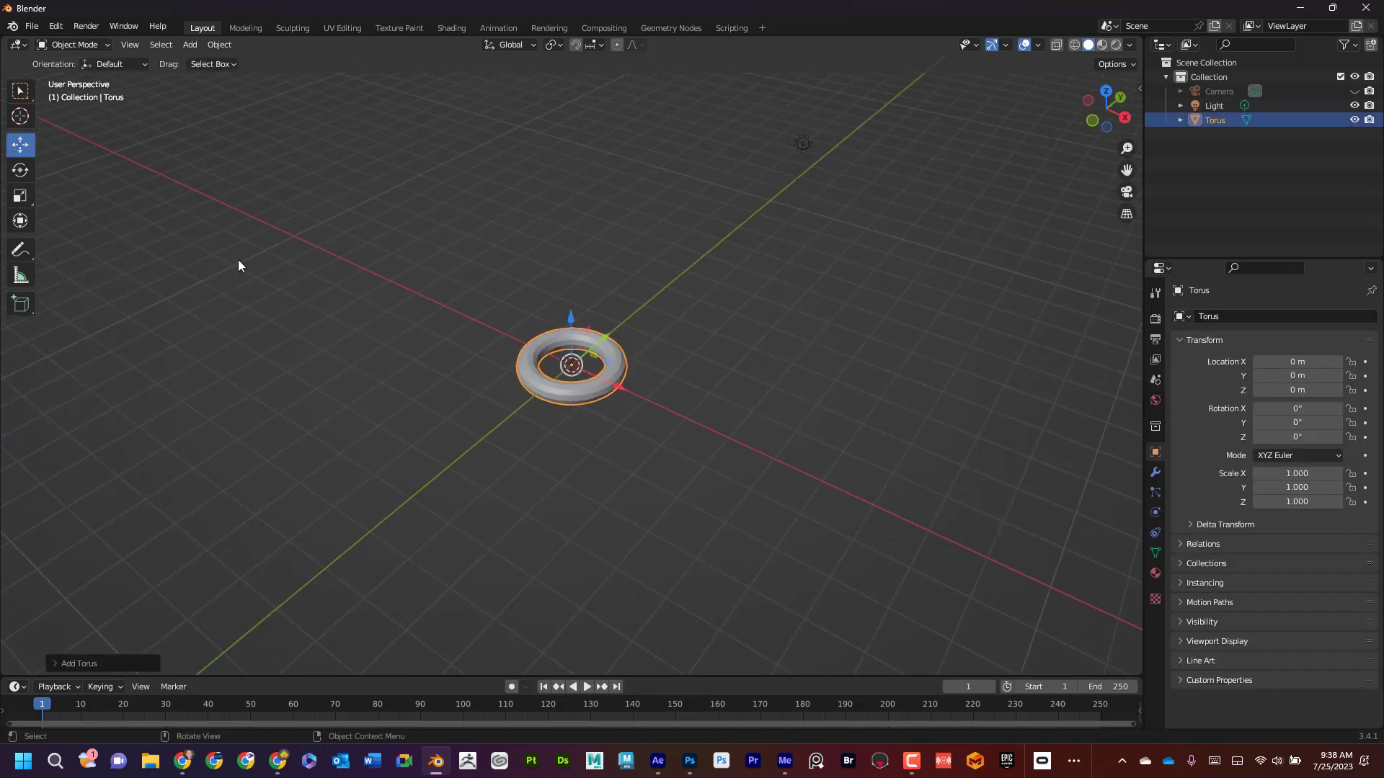
drag(615, 383, 470, 318)
middle_drag(586, 385, 626, 366)
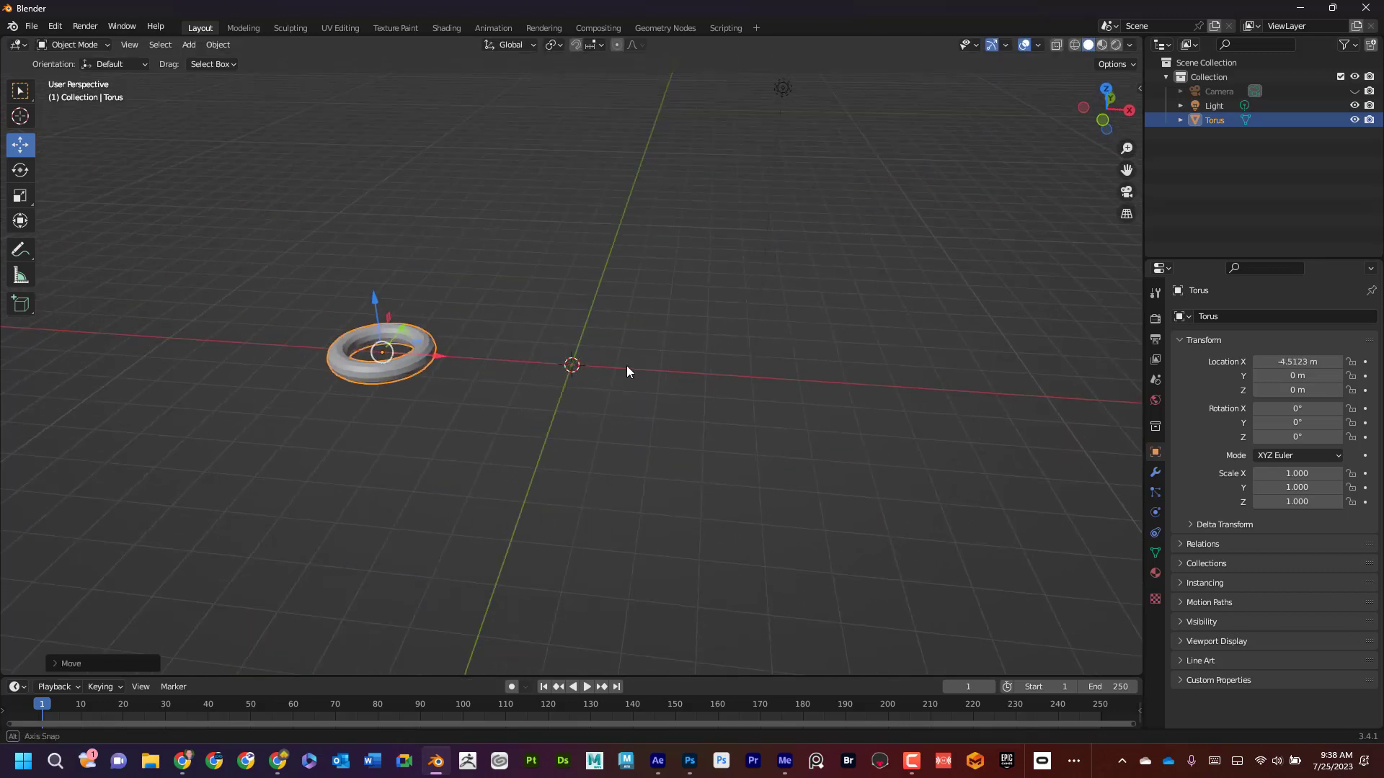
drag(442, 344, 450, 349)
middle_drag(450, 349, 620, 395)
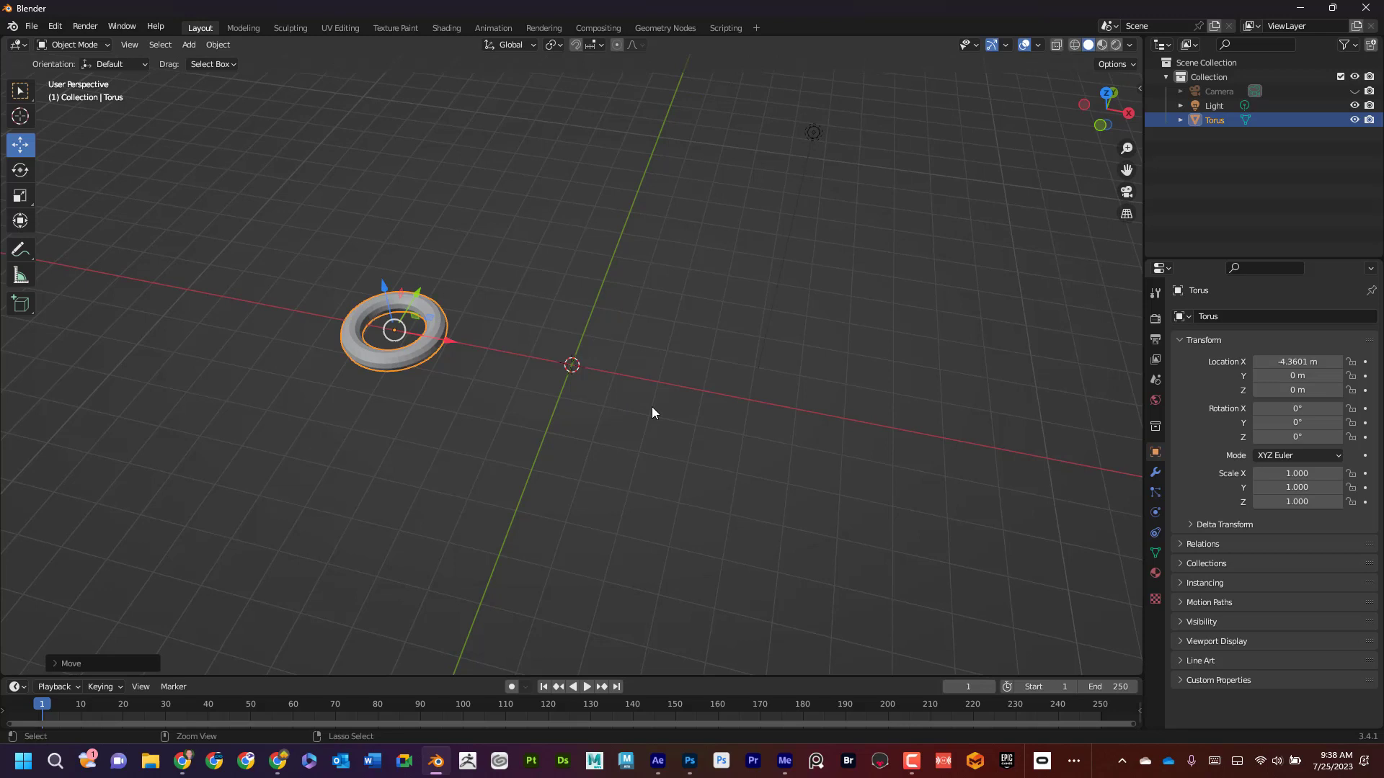
Step: Duplicate the torus and place the copy along the X axis at about 4.13 m
key(shift+d)
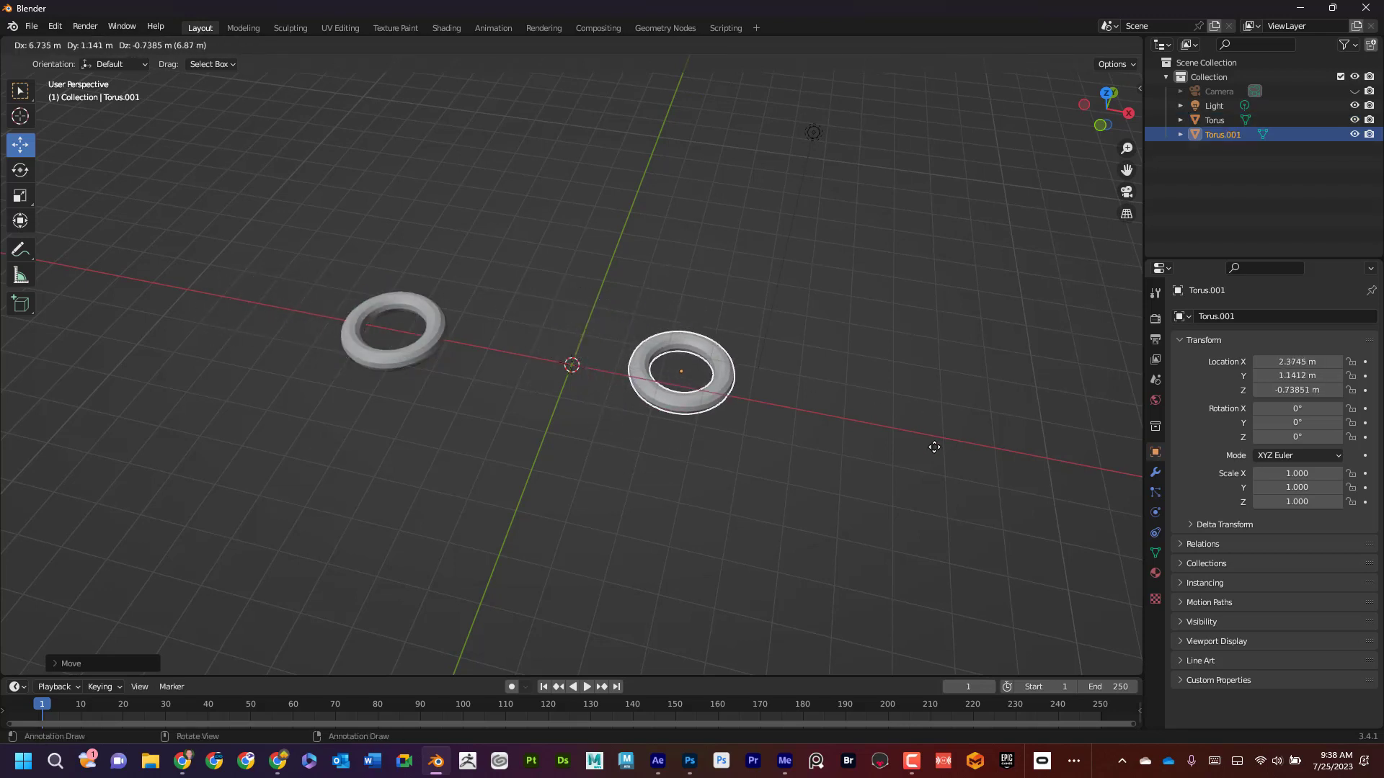
key(x)
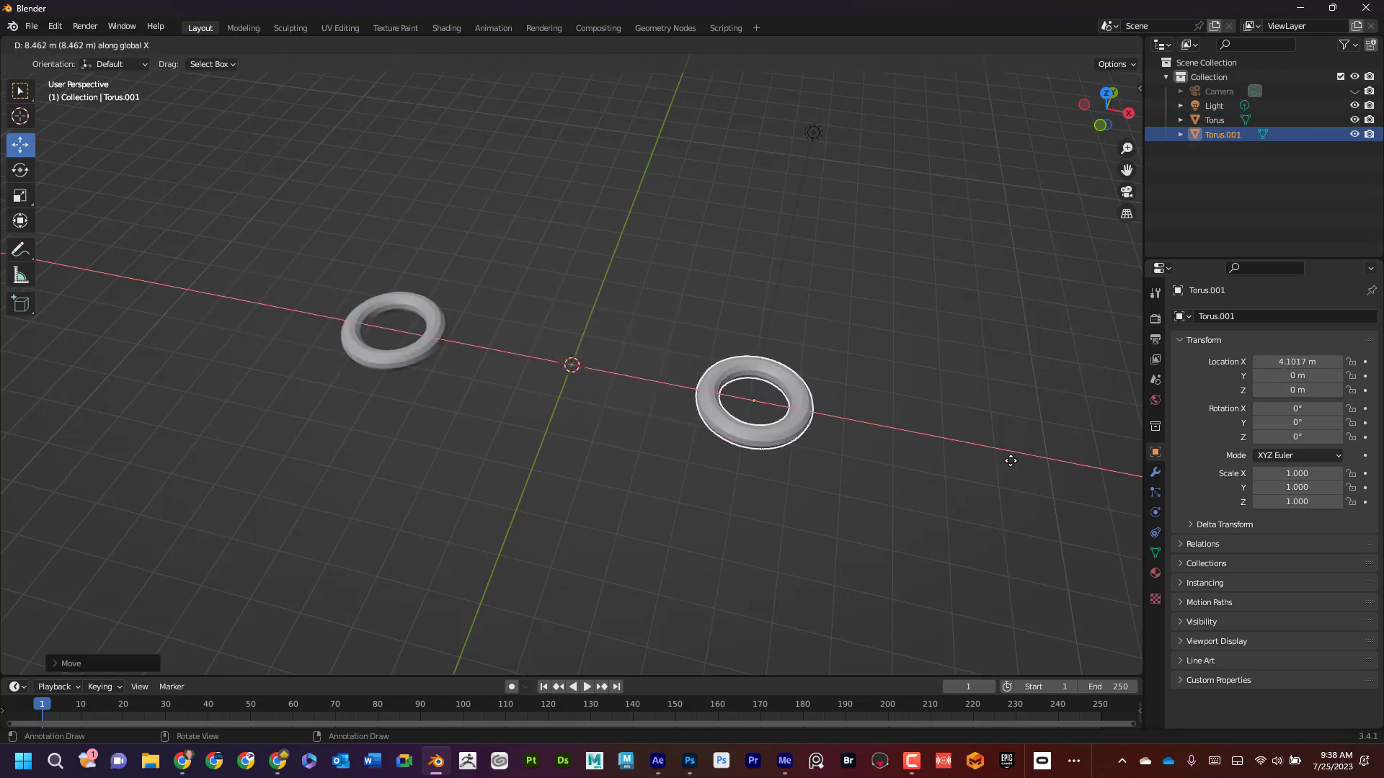
click(1011, 461)
middle_drag(1011, 460, 535, 322)
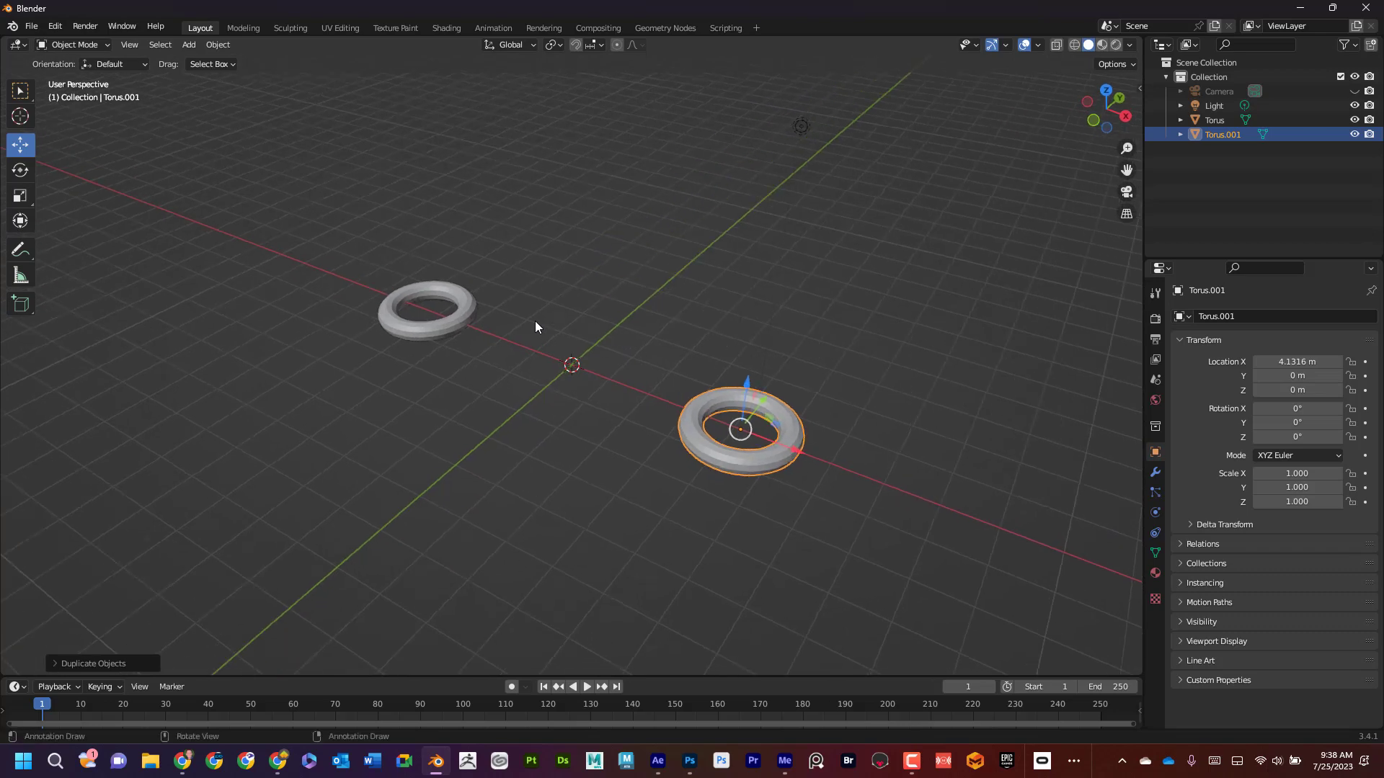
Step: Select the original torus, activate the Rotate tool, and try a rotation about the X axis before undoing it
click(467, 299)
scroll(491, 335, up, 5)
shift+middle_drag(437, 367, 483, 403)
click(20, 170)
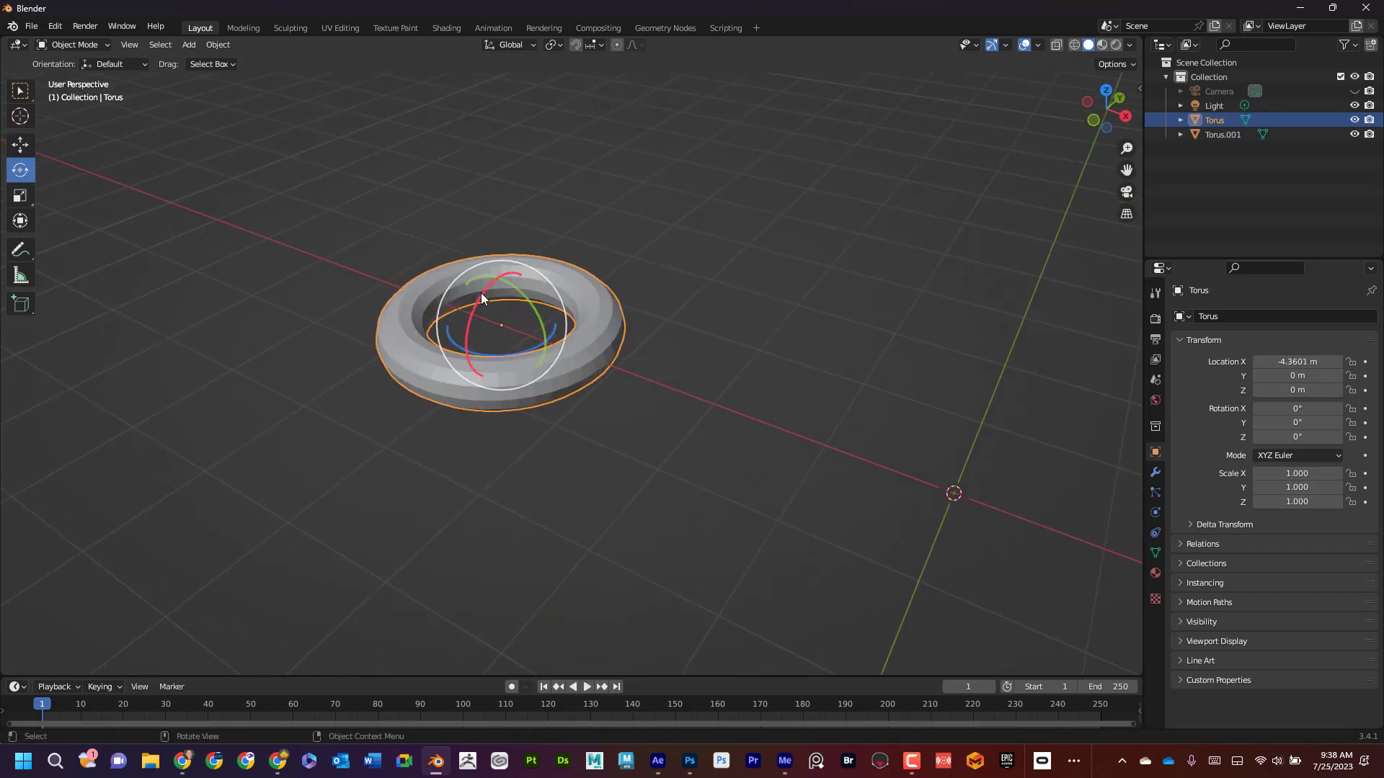
drag(481, 293, 523, 357)
key(ctrl+z)
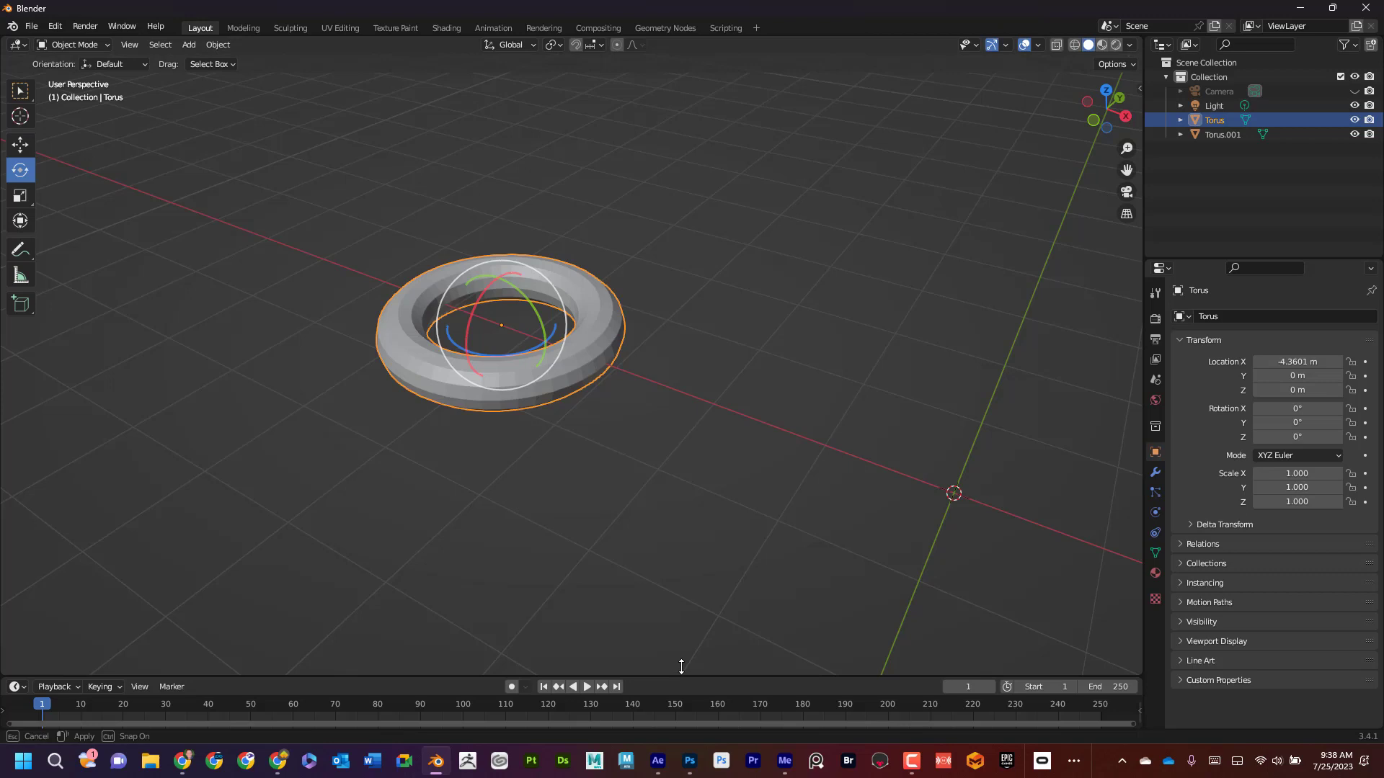
Step: Enlarge the area below the viewport and set its editor type to Timeline
drag(681, 671, 681, 608)
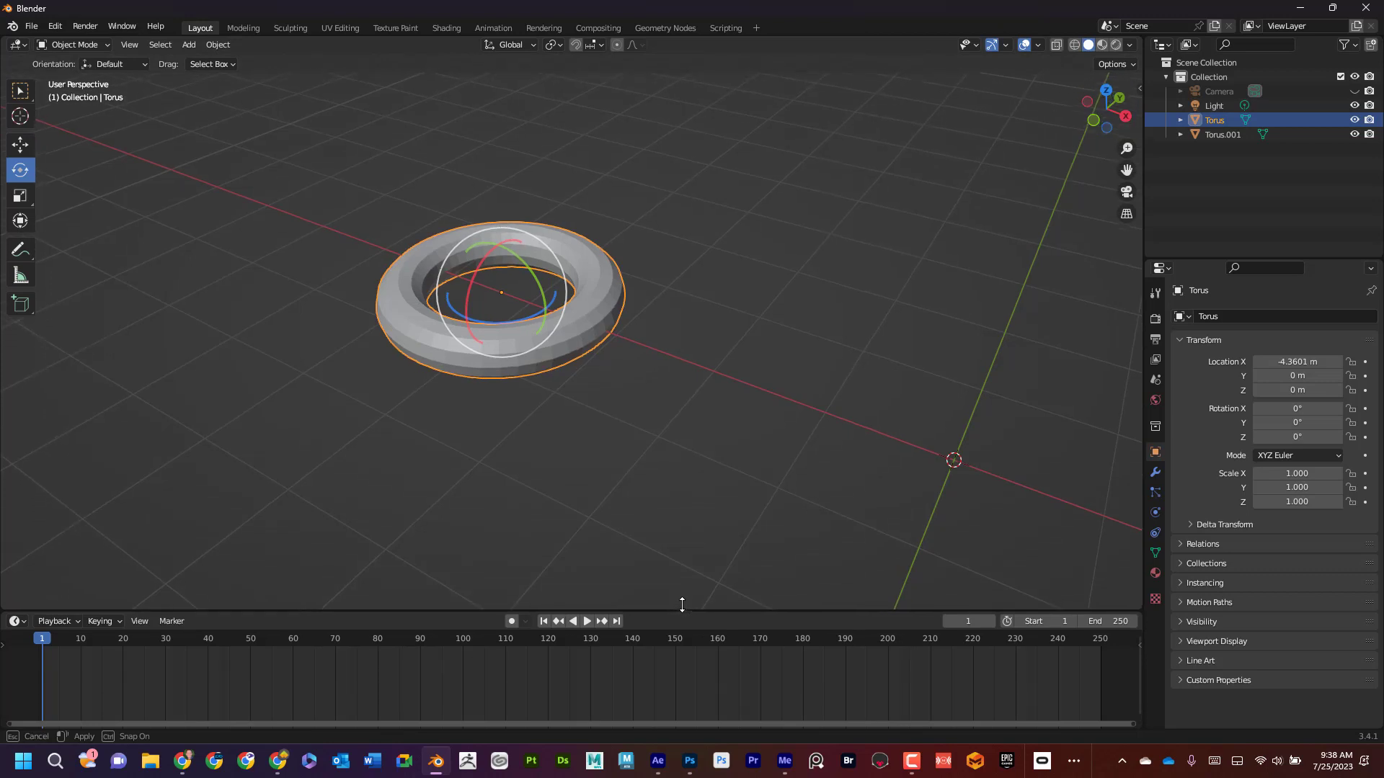
click(23, 617)
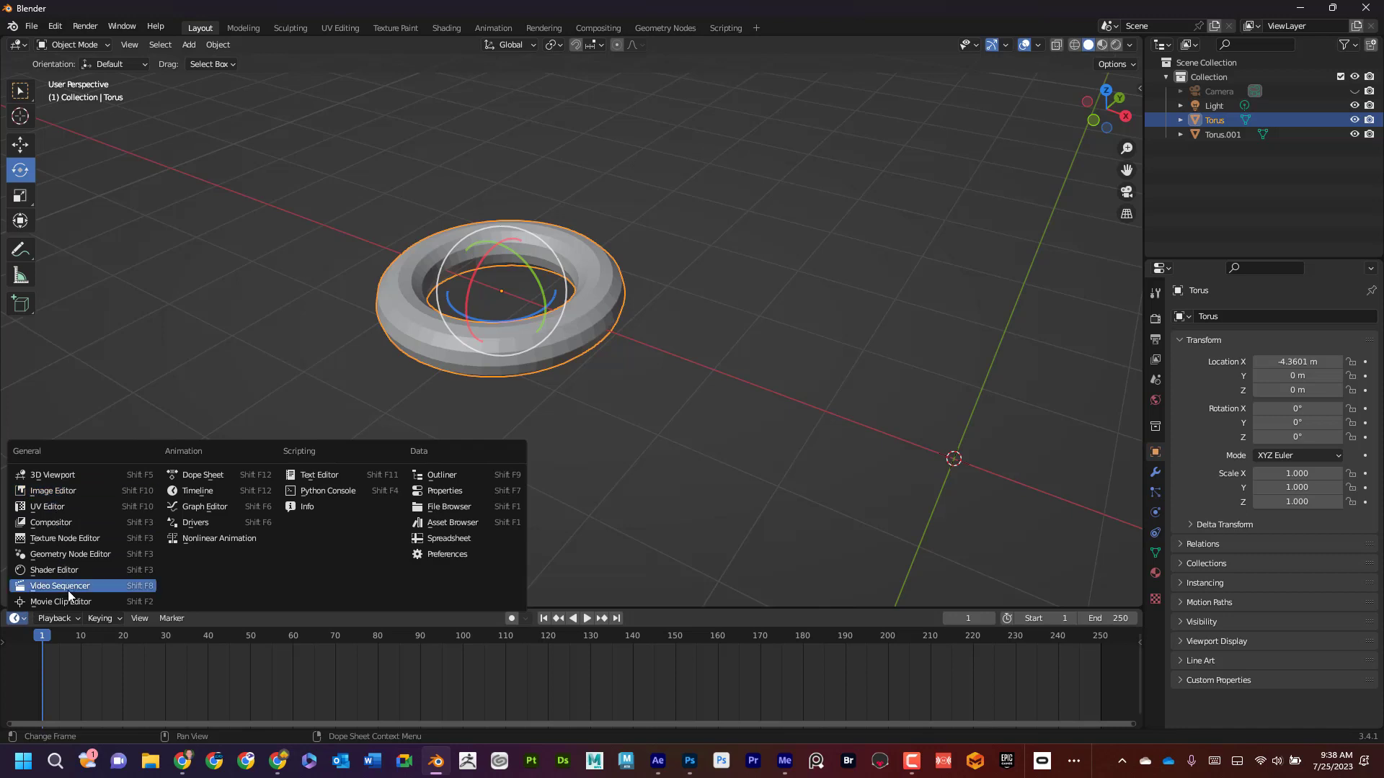
click(198, 490)
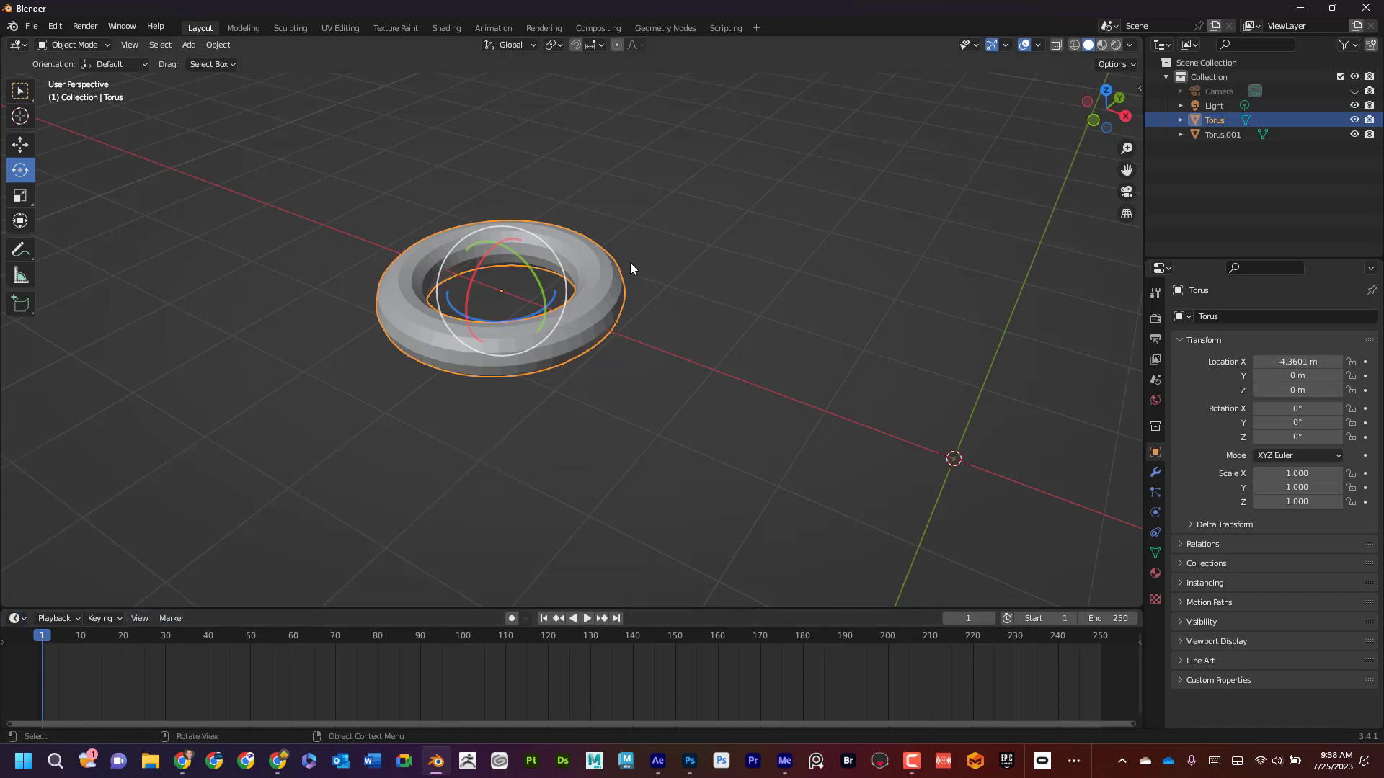
Step: Insert a Location & Rotation keyframe for the original torus at frame 1
key(i)
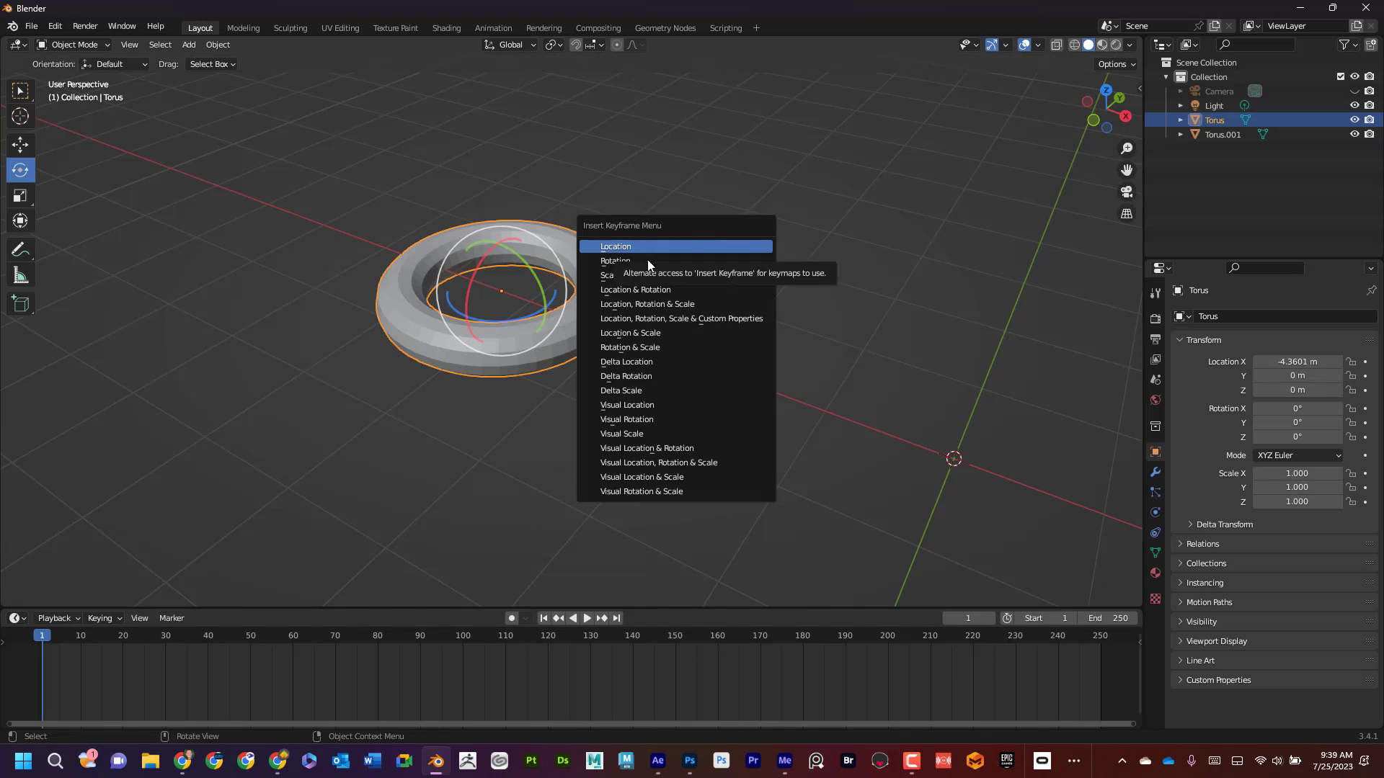
click(628, 291)
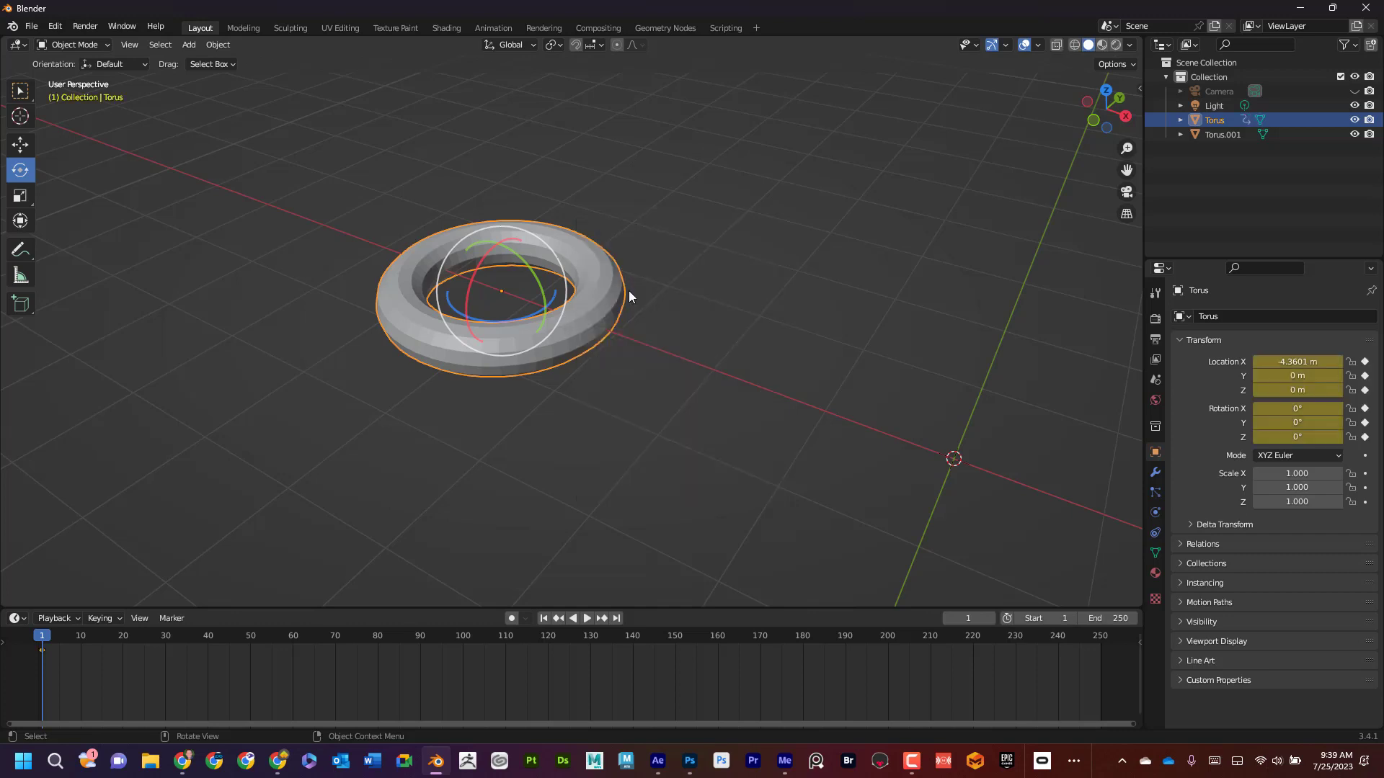
click(42, 651)
Step: At frame 60, set the torus's X rotation to 360° and keyframe its rotation and location
drag(42, 638, 293, 638)
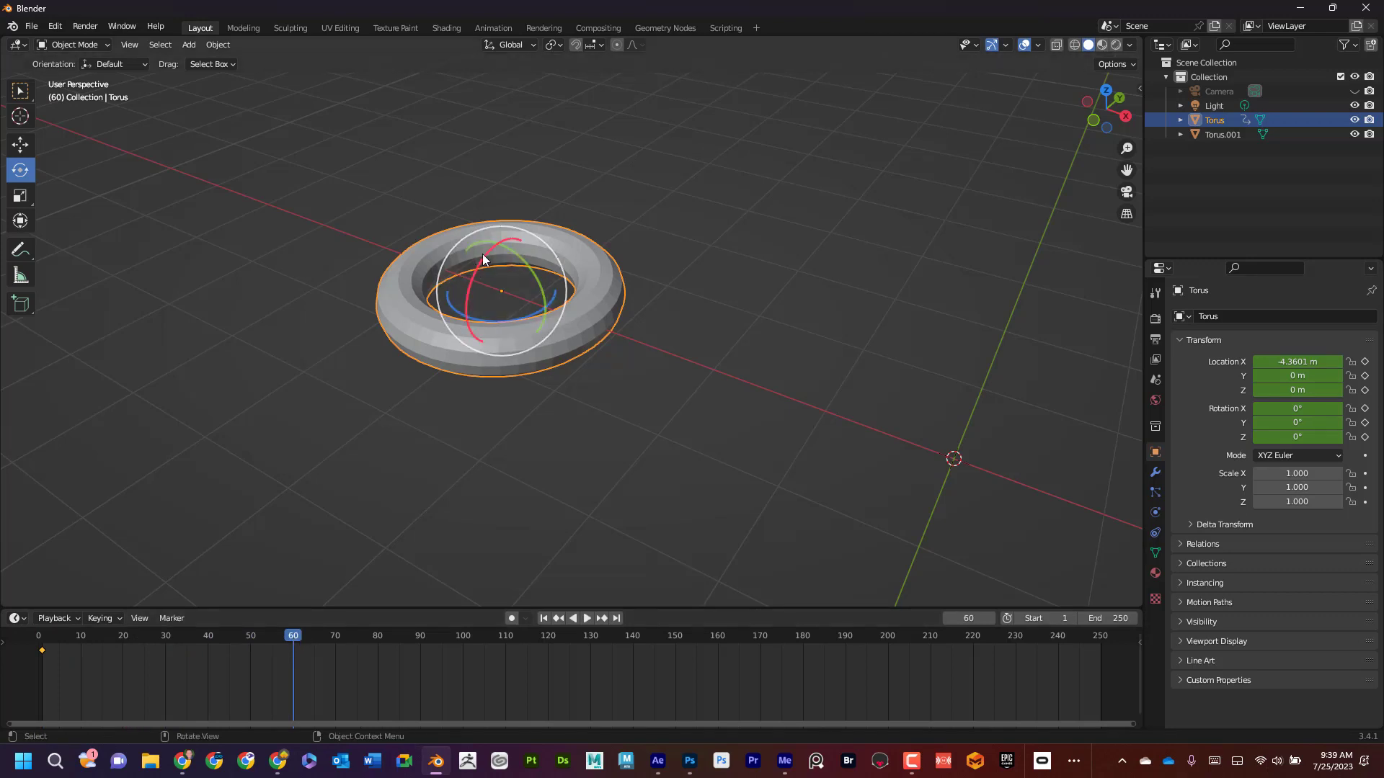
drag(481, 257, 534, 353)
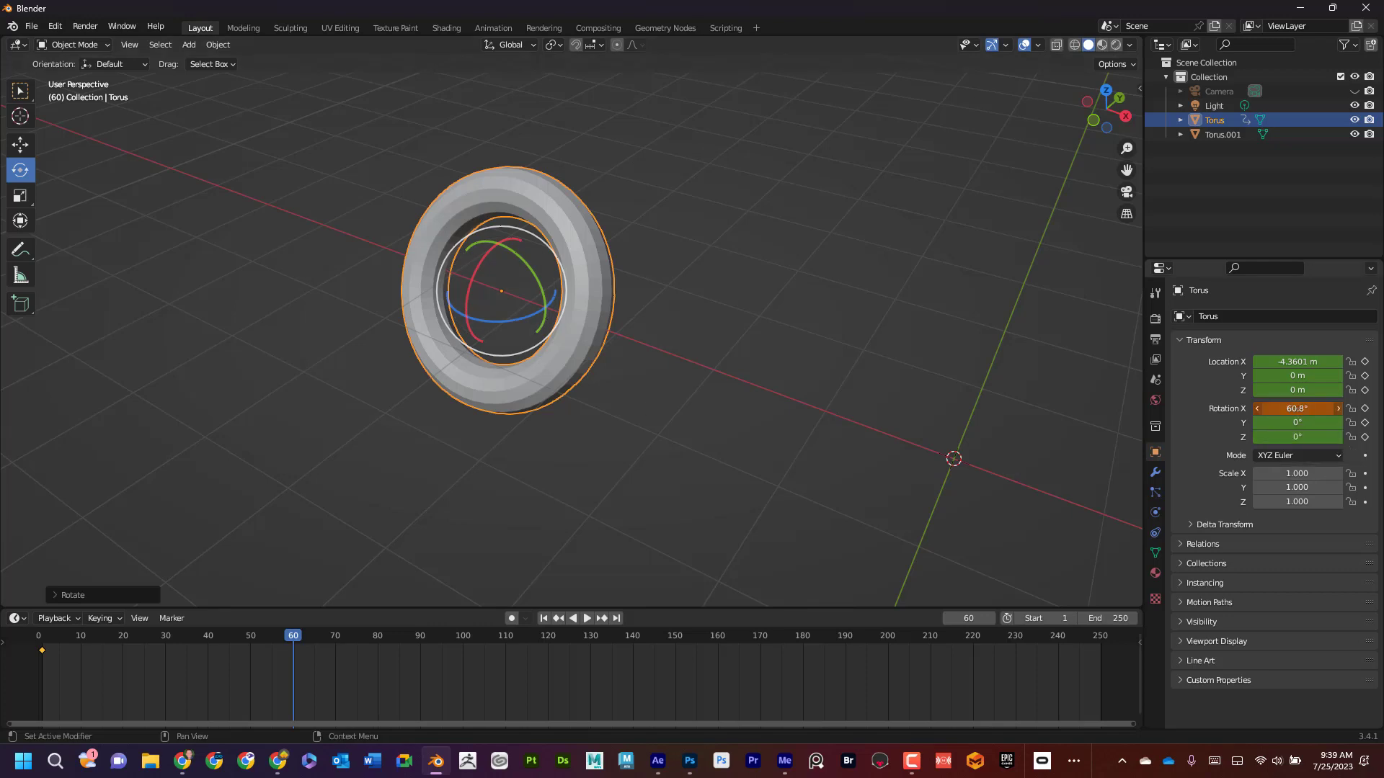
click(1297, 409)
text(360)
key(Return)
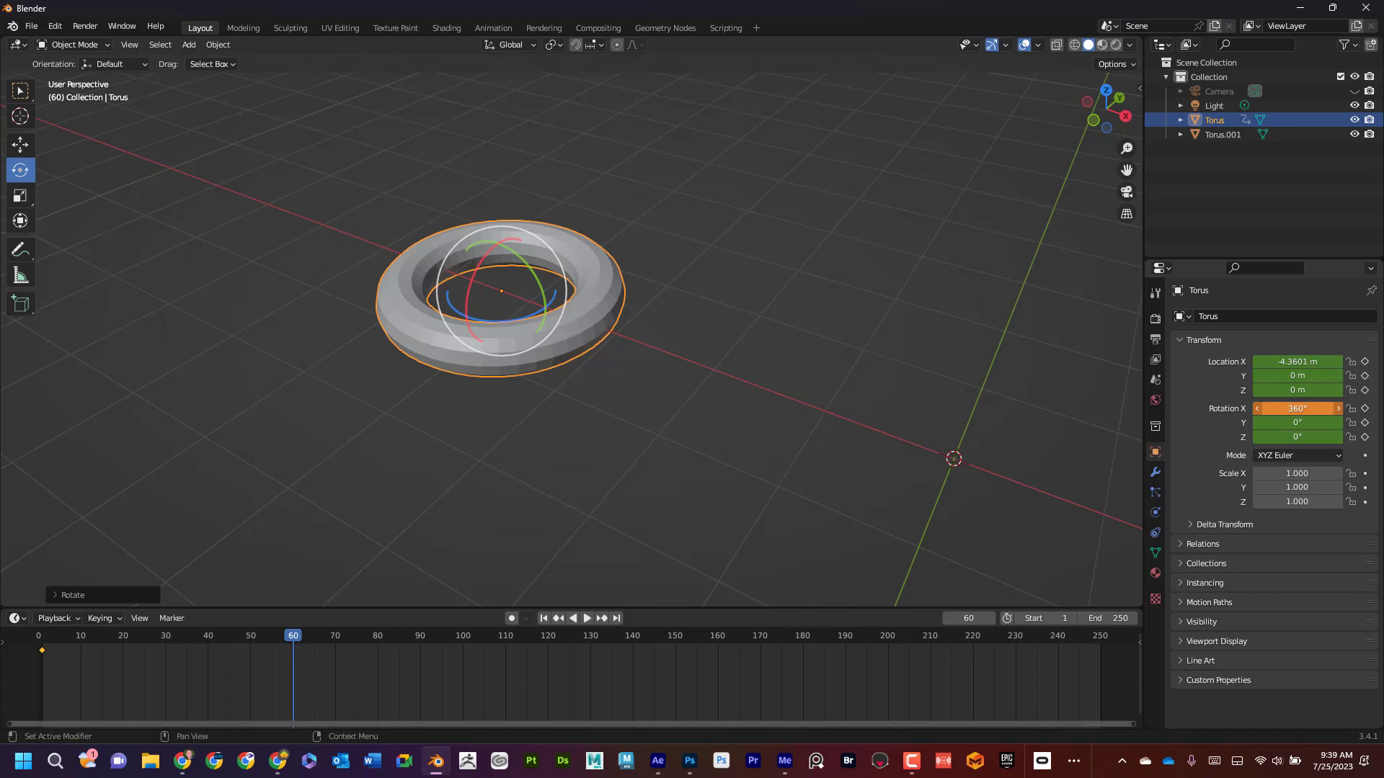
key(i)
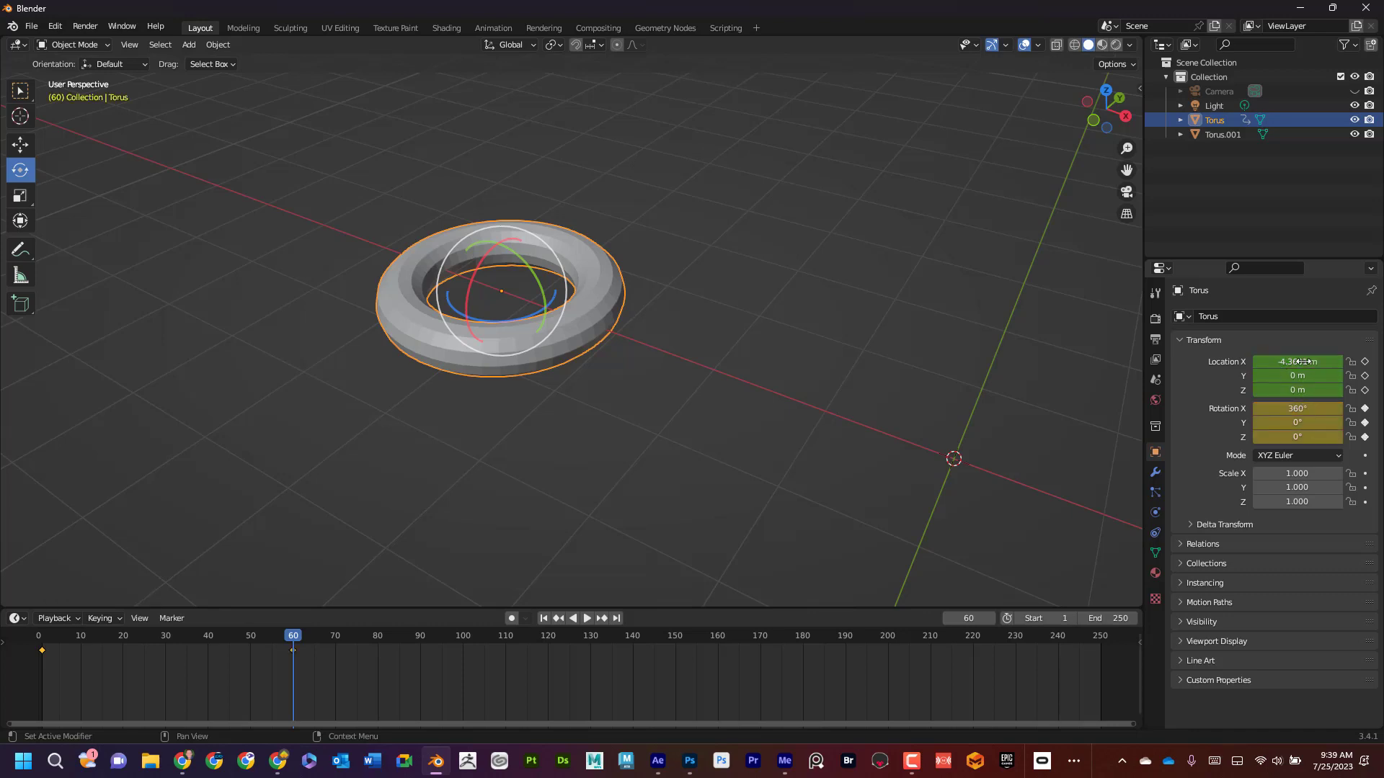
key(i)
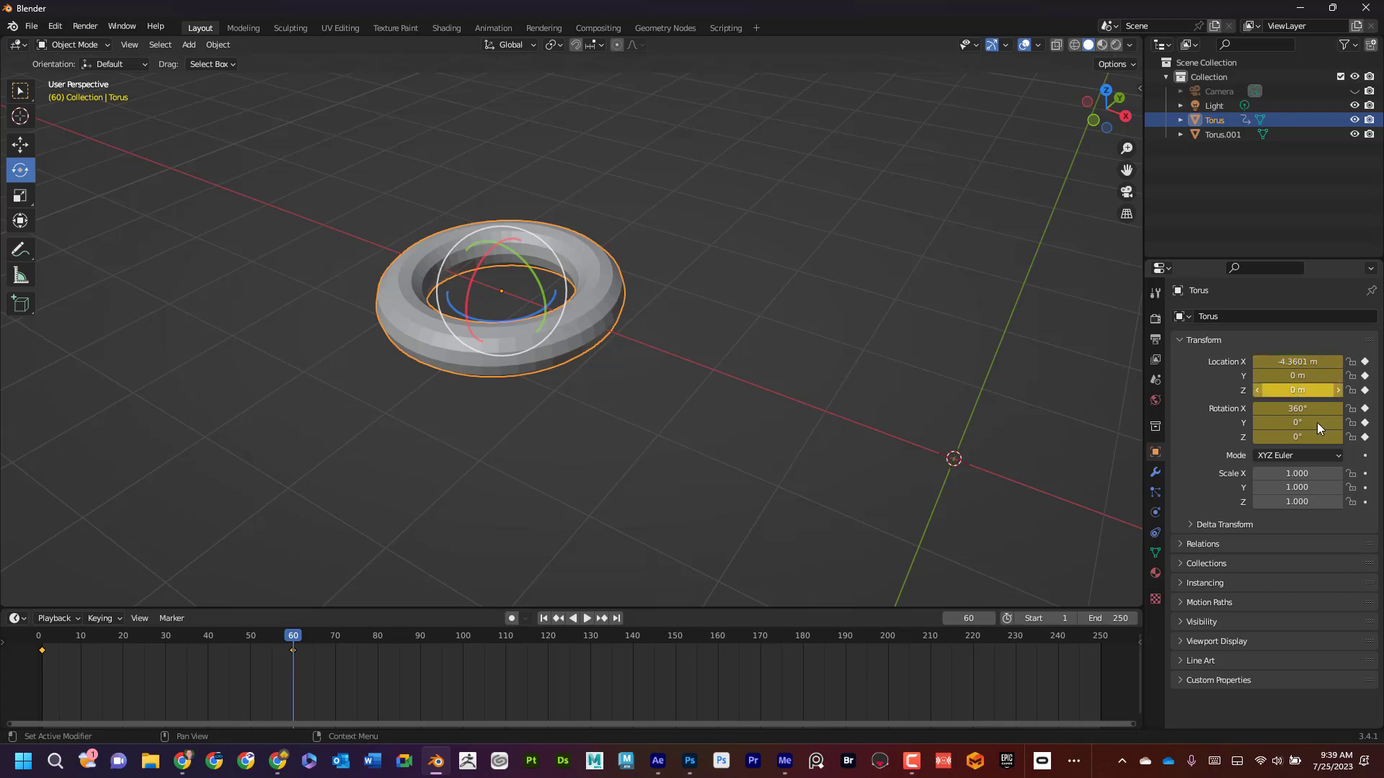
Step: Play the torus rotation from frame 1 to review the animation
key(space)
click(215, 634)
drag(214, 634, 41, 628)
key(space)
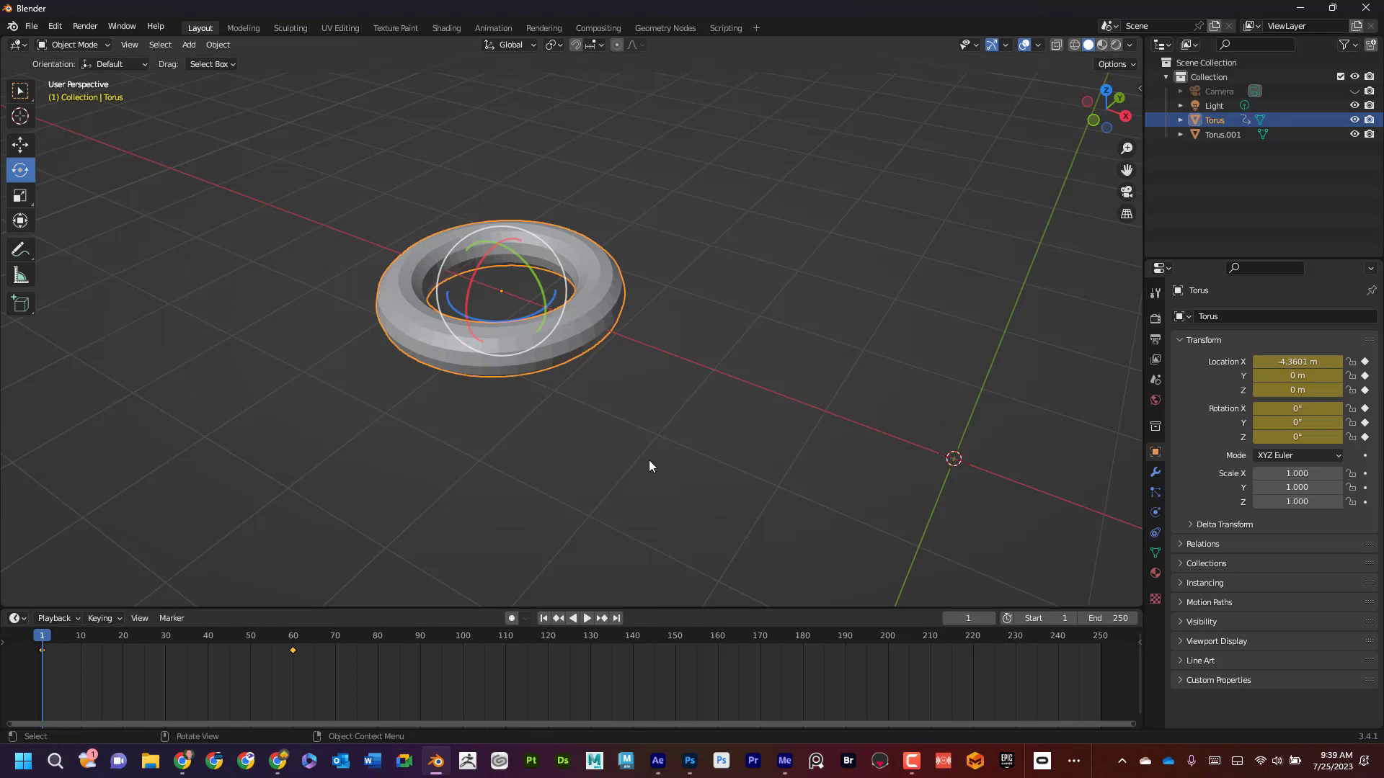
click(586, 619)
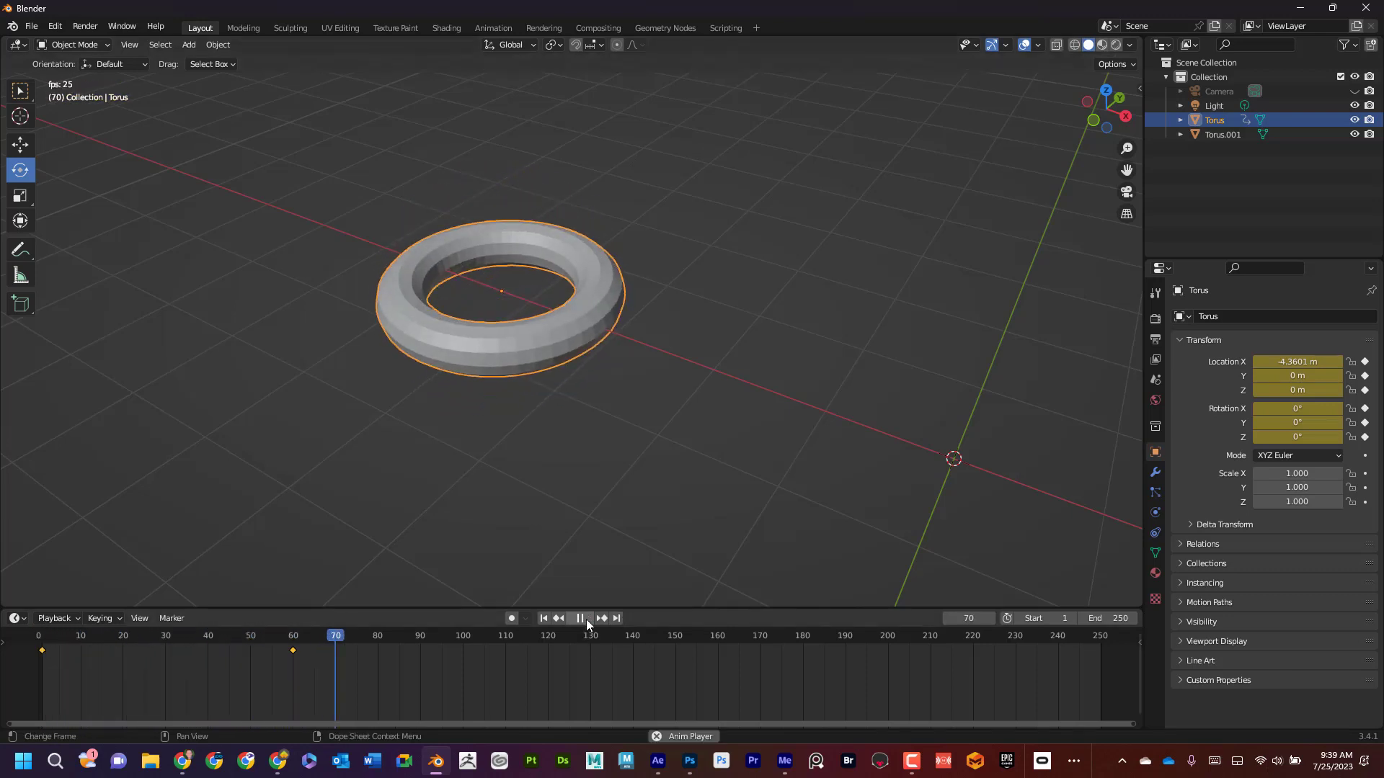
click(586, 618)
key(space)
Step: Scrub the torus animation between frames 60 and 1 and replay it from the start to check the spin
drag(350, 635, 293, 610)
middle_drag(619, 414, 462, 485)
drag(299, 635, 41, 645)
key(i)
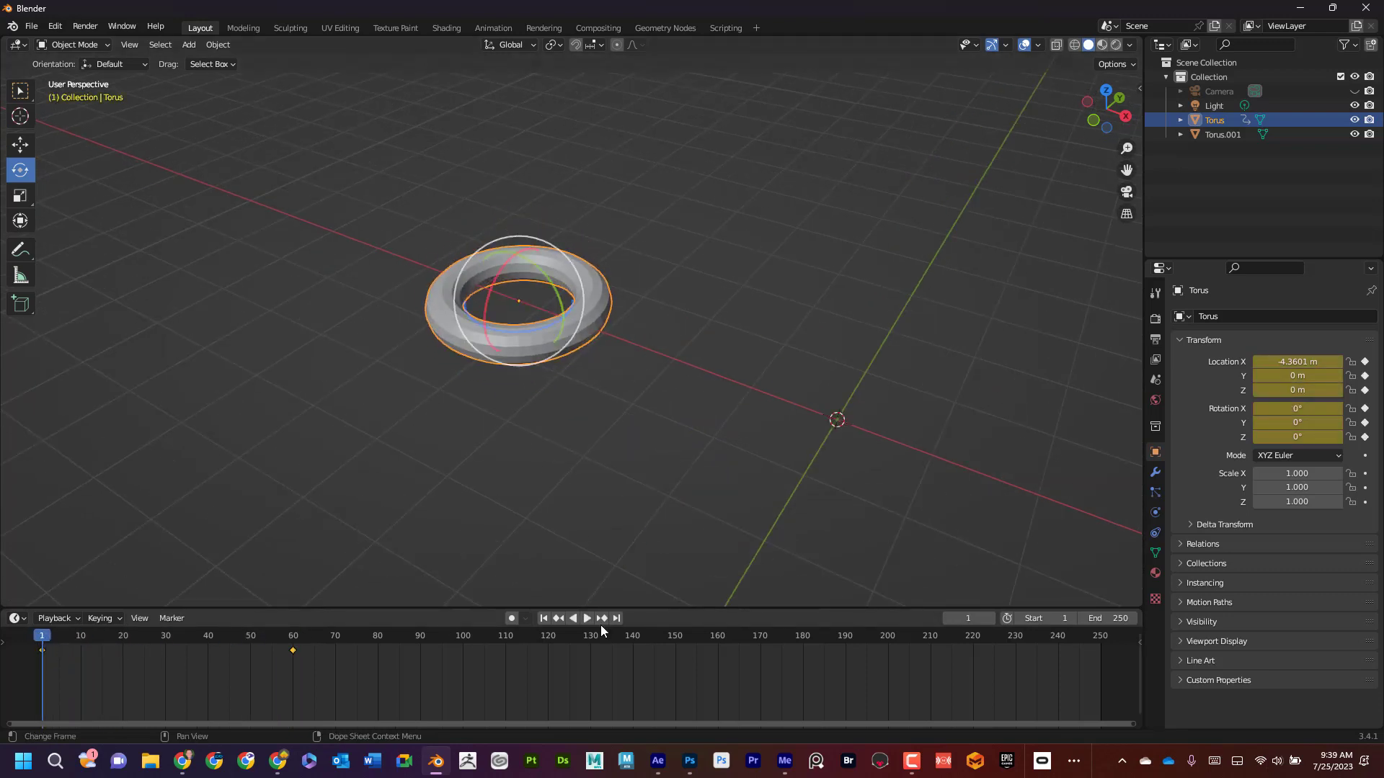
click(587, 619)
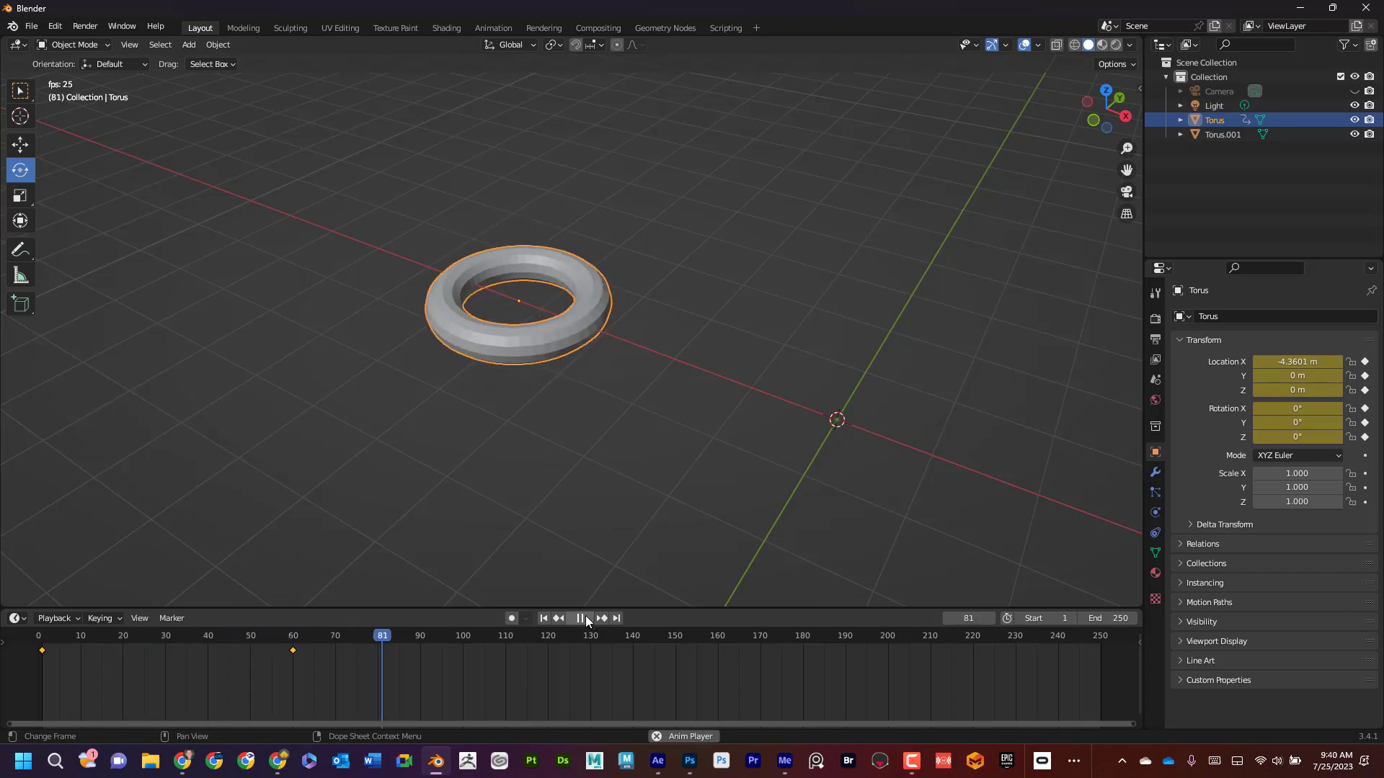
click(585, 617)
click(544, 618)
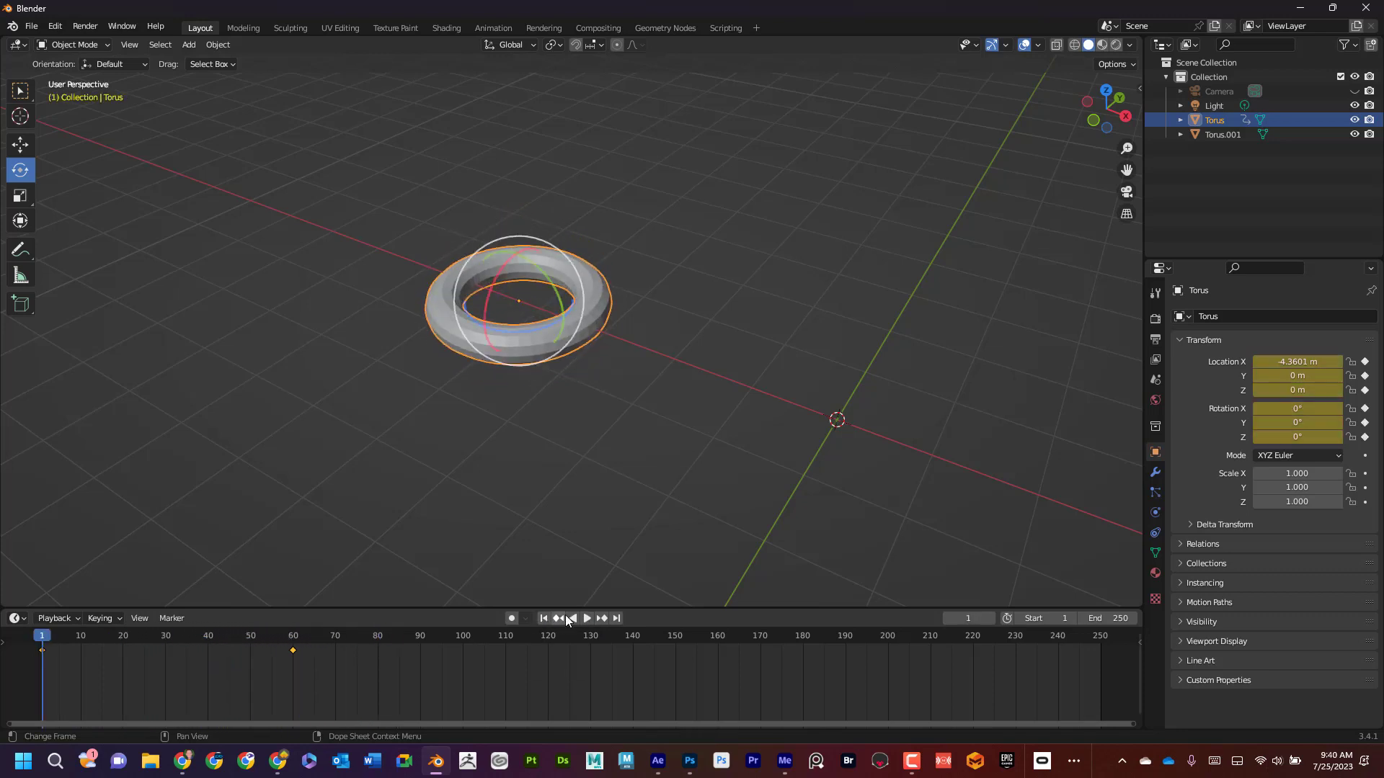
click(588, 618)
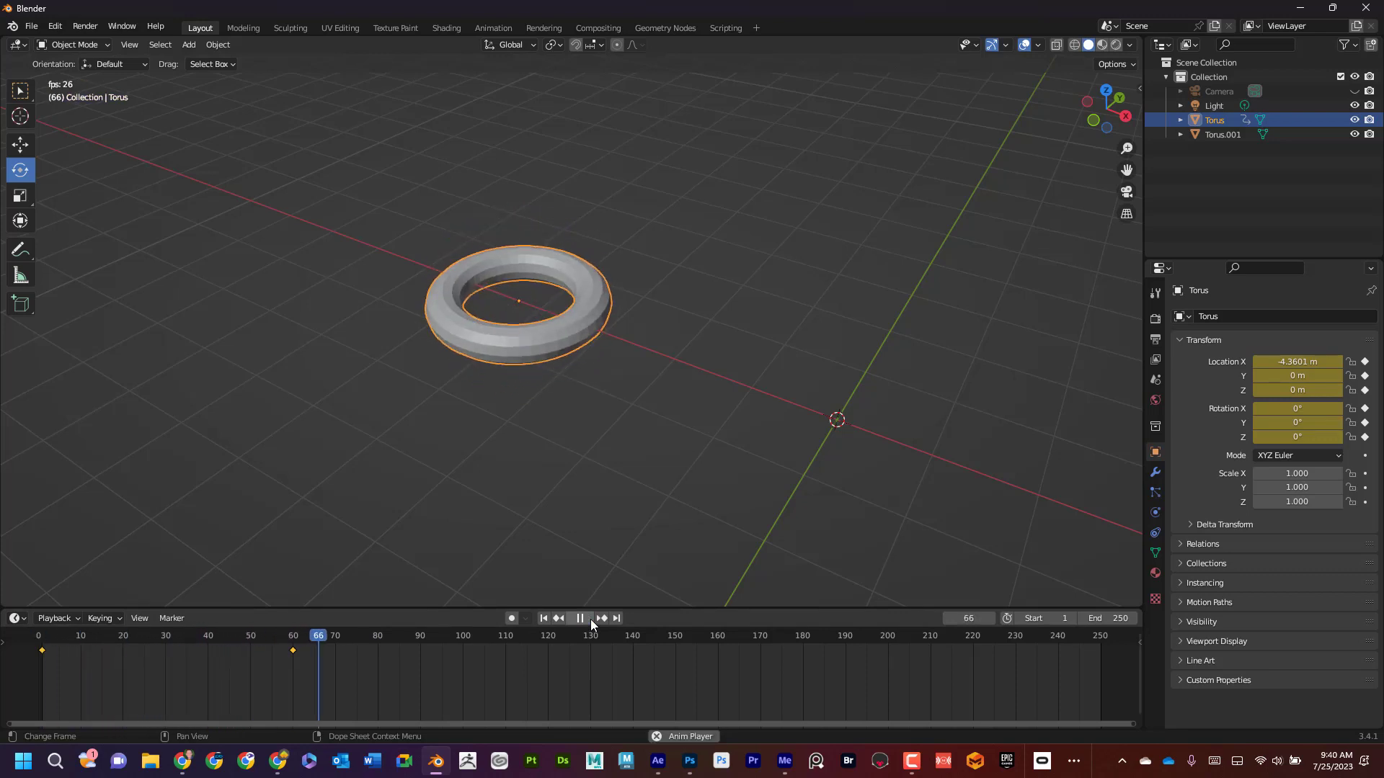
click(580, 619)
drag(432, 639, 45, 639)
key(space)
key(space)
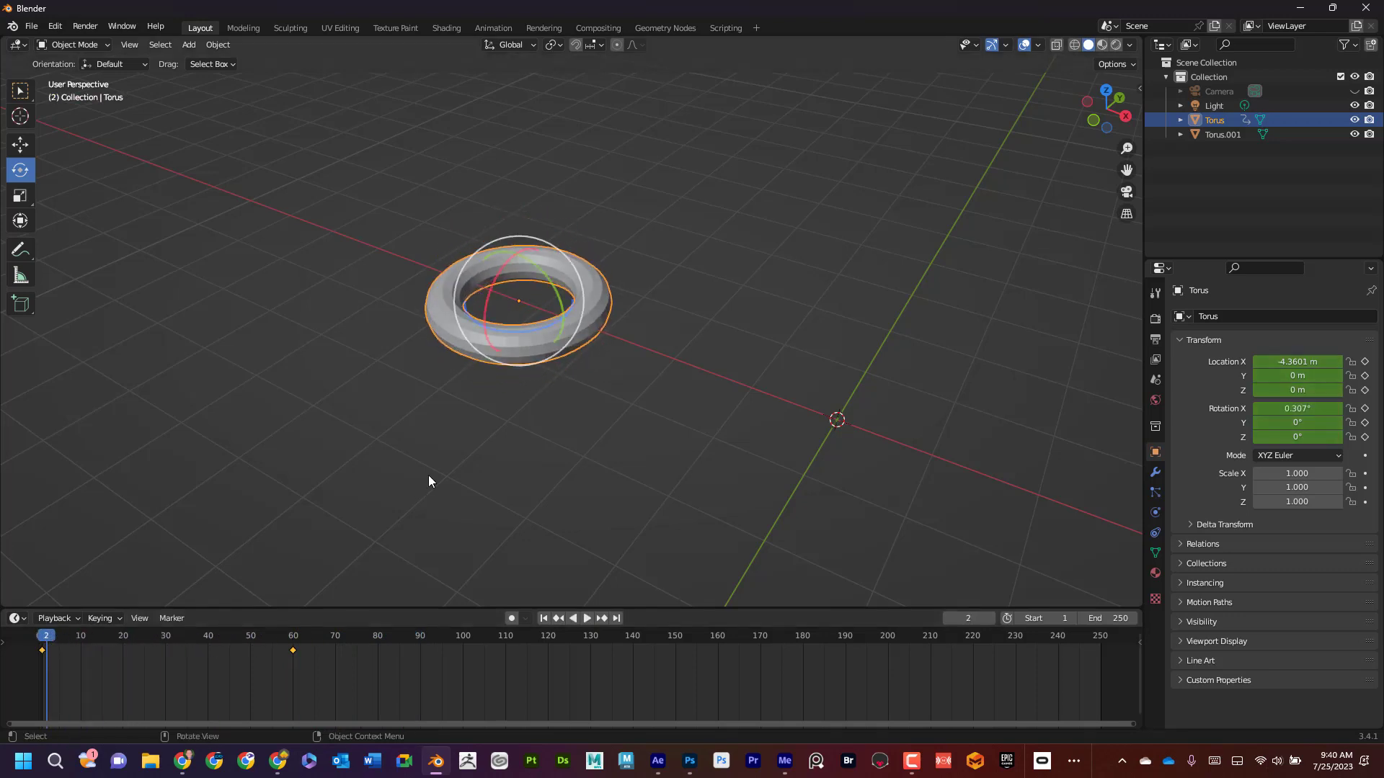
Step: Enlarge the timeline area, split it horizontally, and set the lower part to the Graph Editor
middle_drag(429, 476, 485, 503)
scroll(528, 469, up, 2)
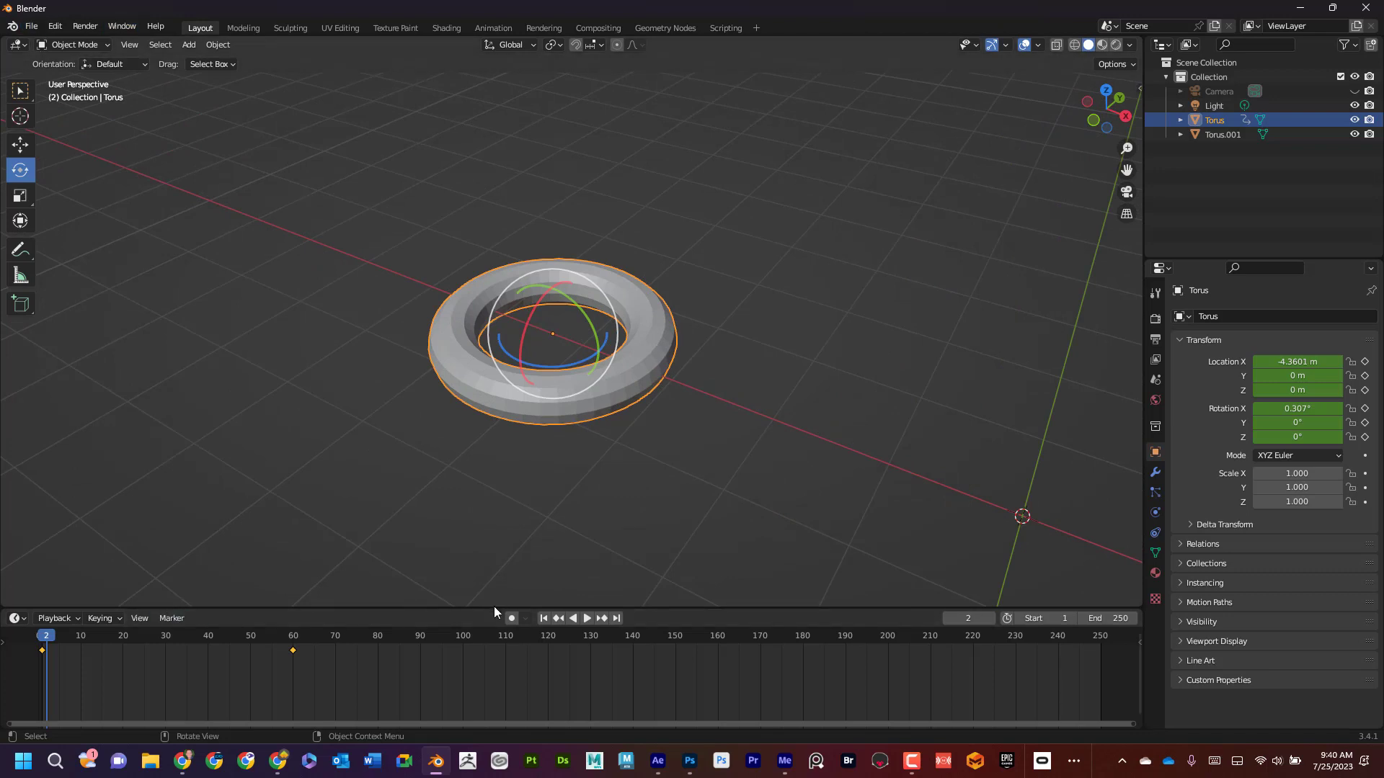
drag(494, 607, 507, 449)
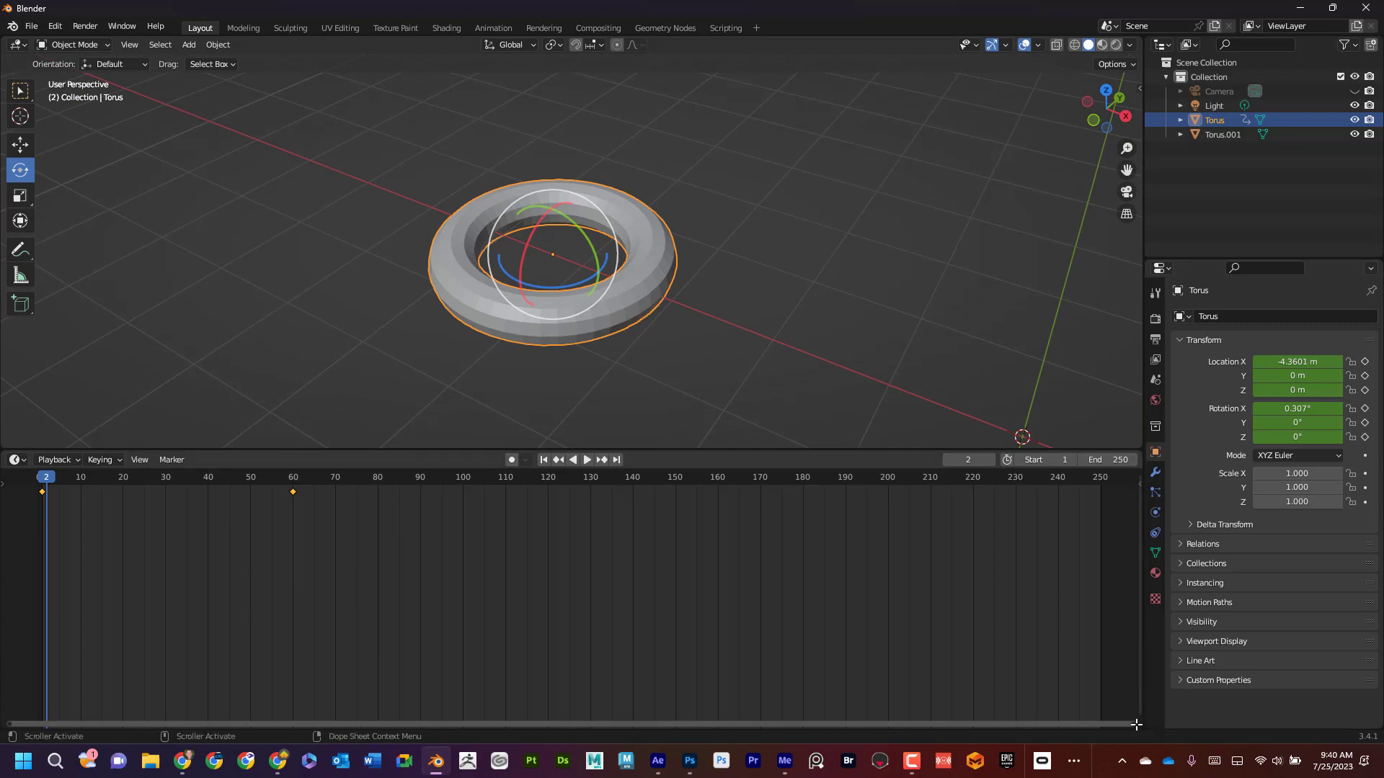
drag(1138, 724, 1121, 526)
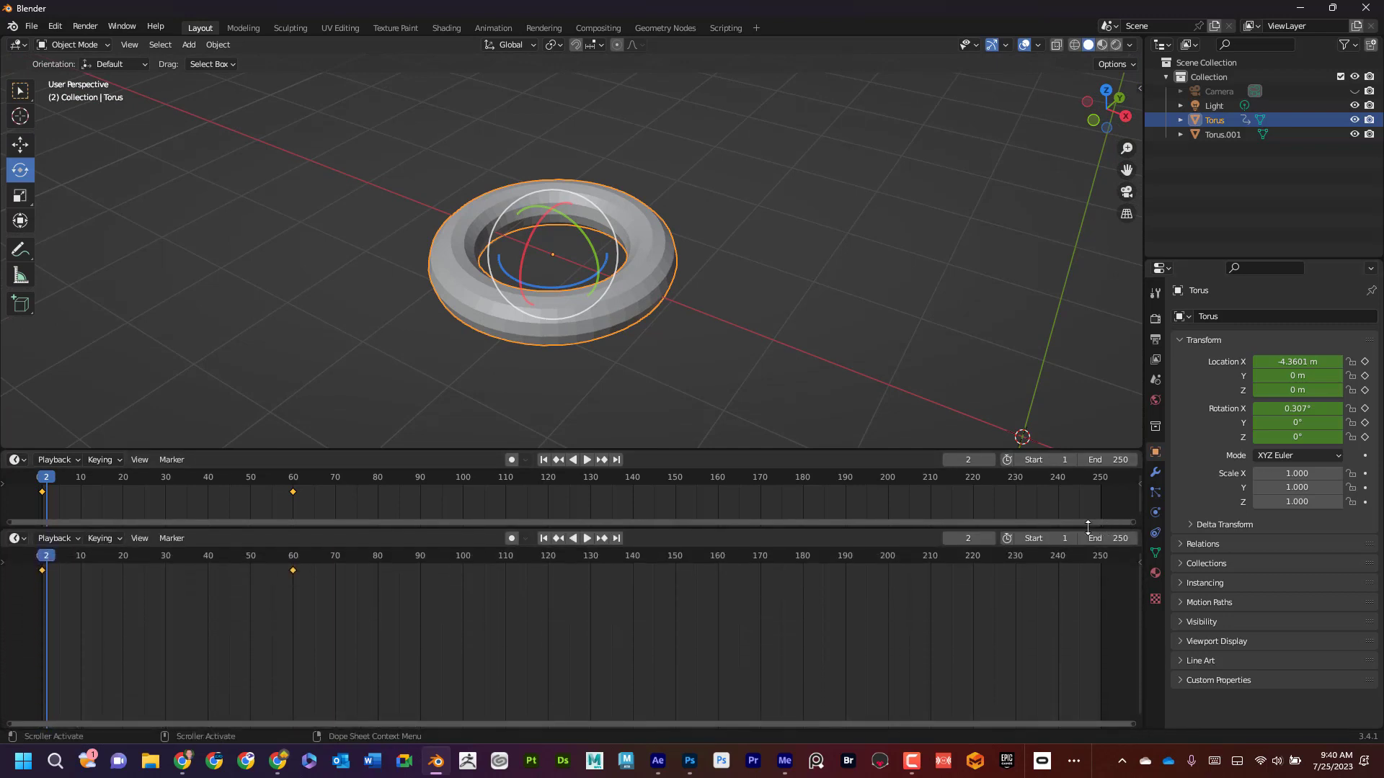
click(22, 539)
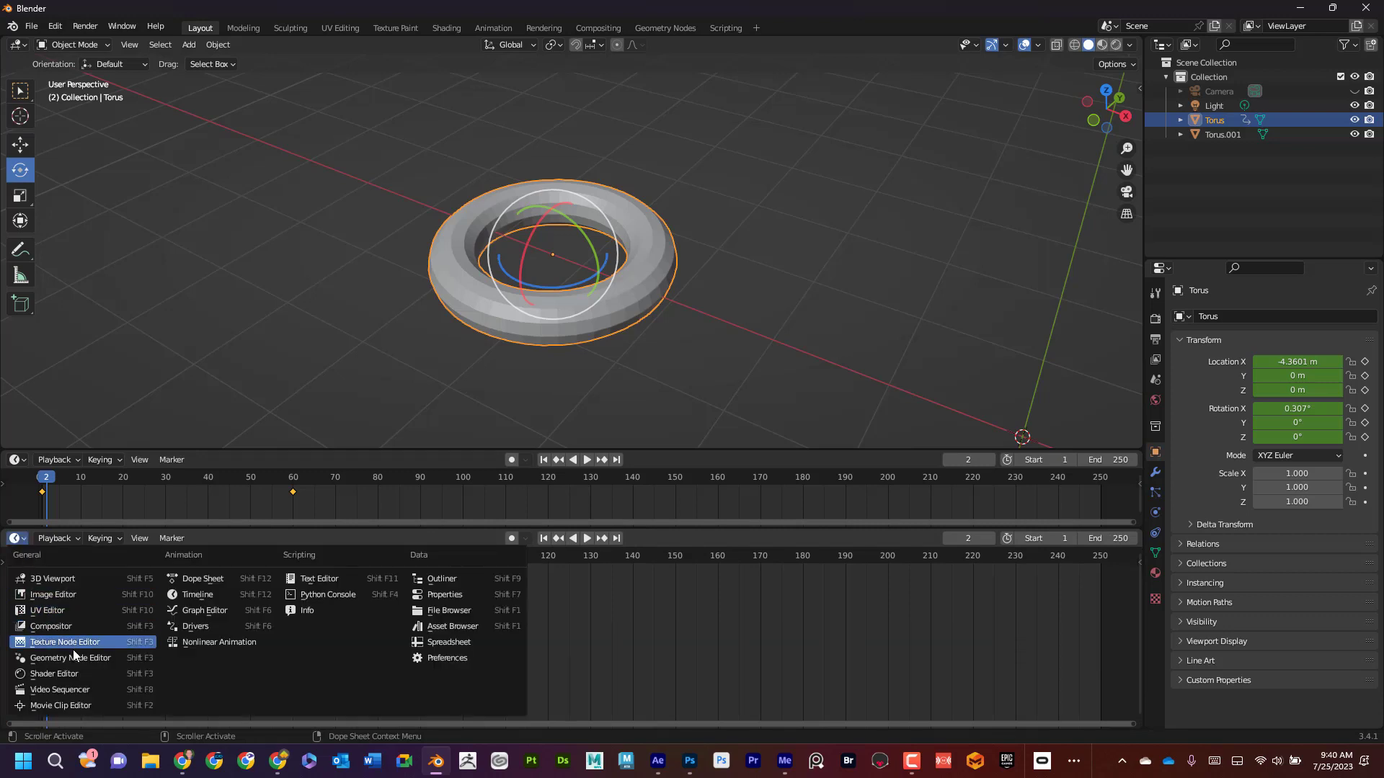
click(226, 616)
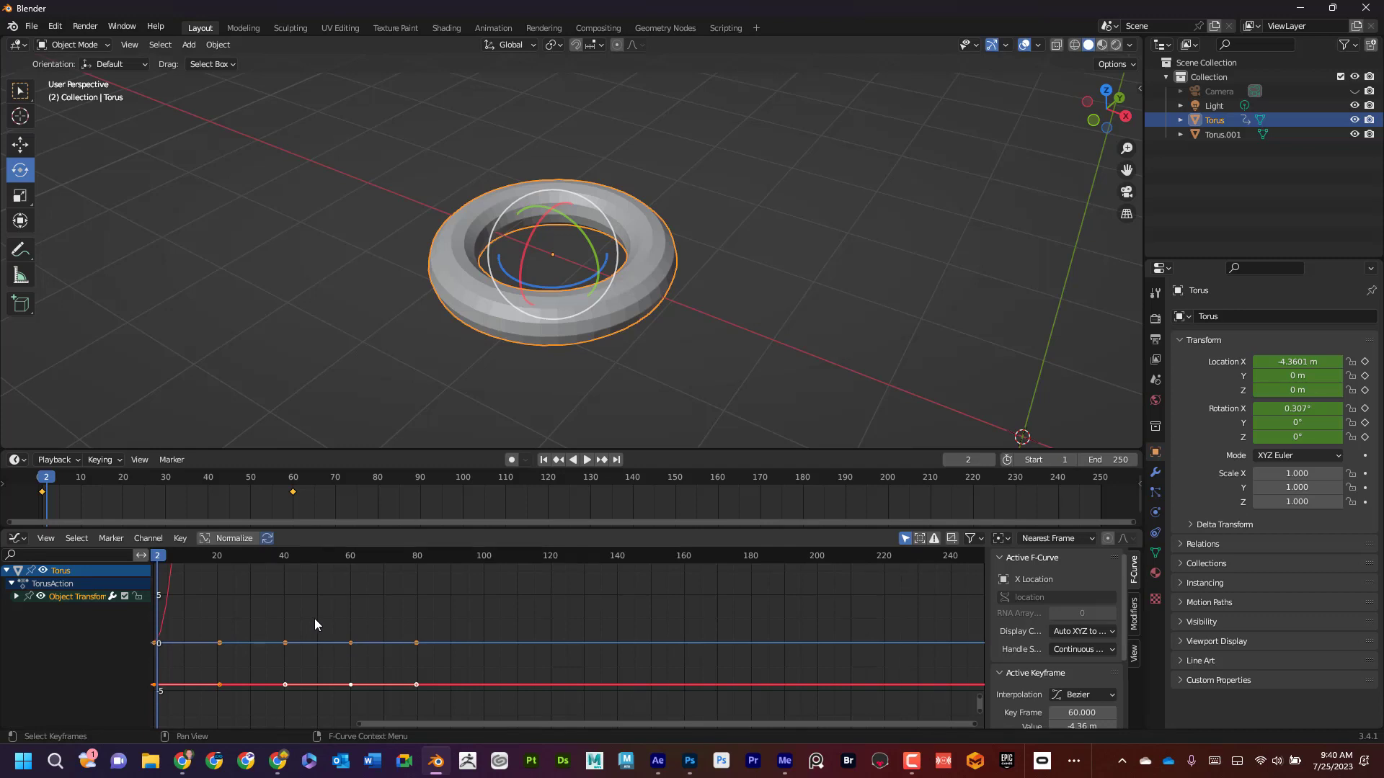
Step: Deselect the keyframes and expand the torus's Object Transforms channels to examine the X Location, Z Euler Rotation and Y Location curves
click(333, 612)
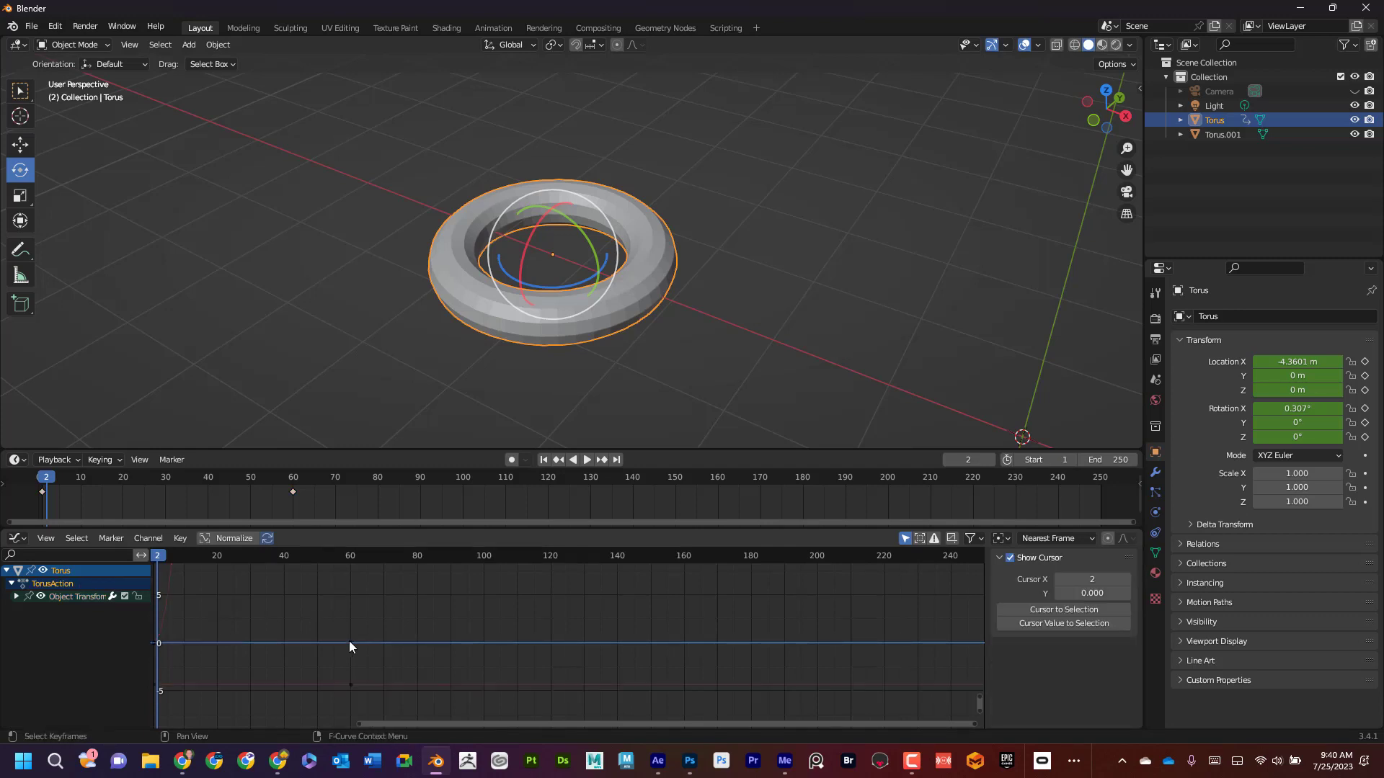
scroll(350, 641, down, 3)
scroll(356, 640, up, 3)
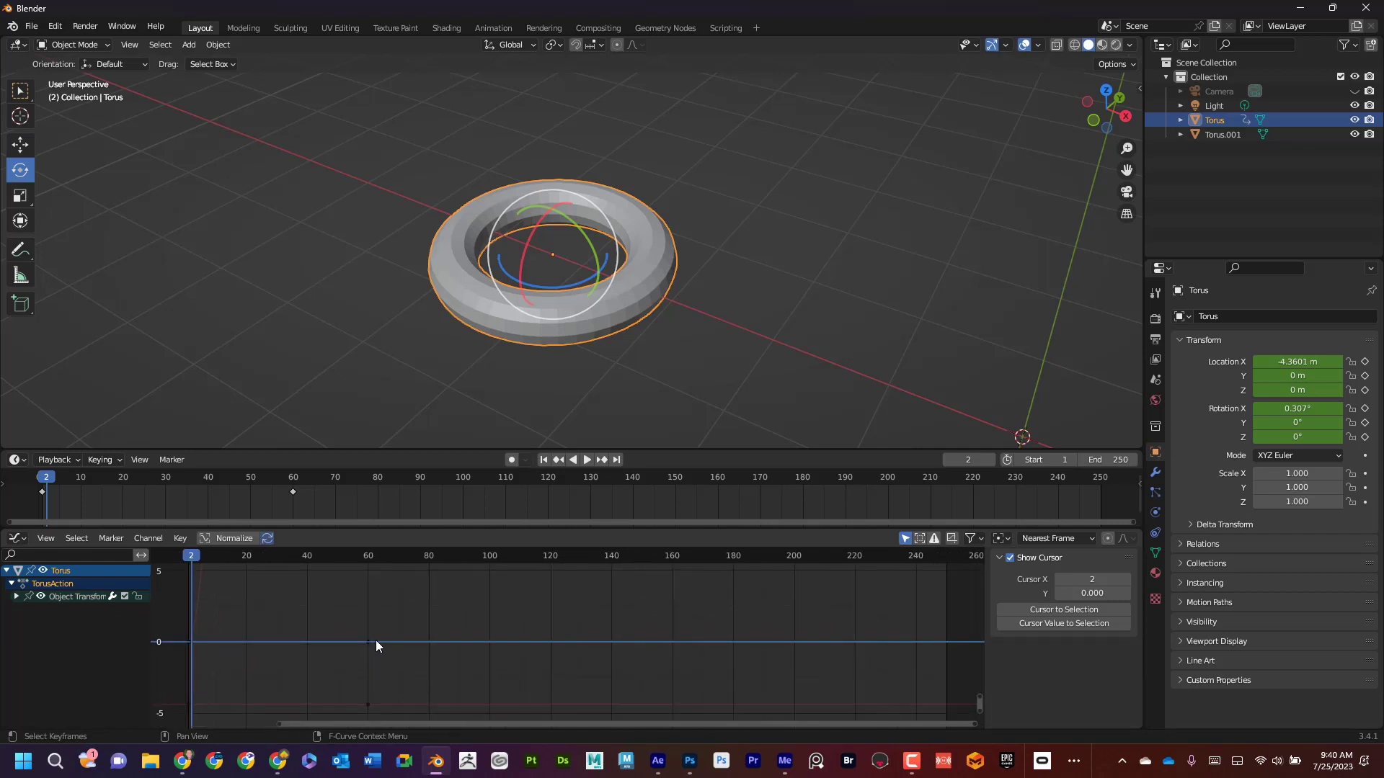
key(KP_0)
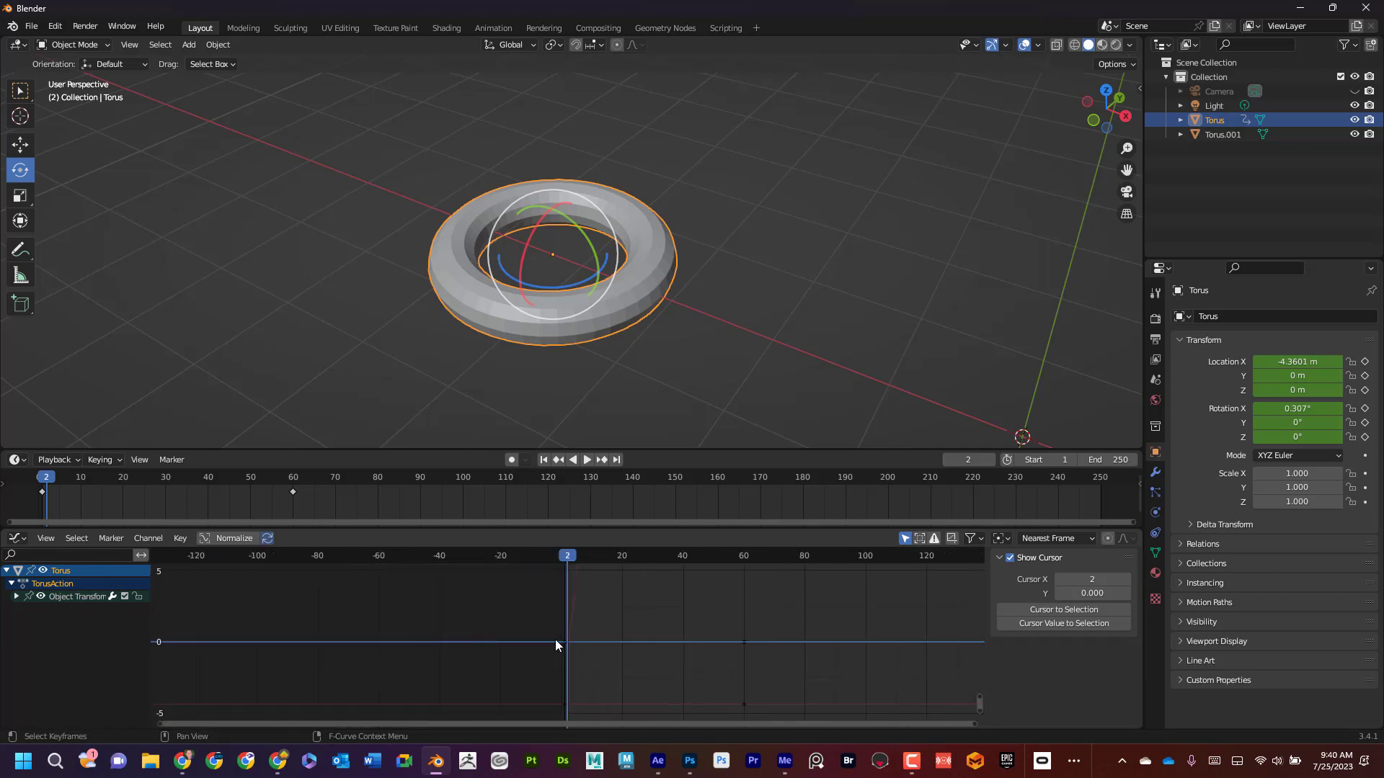
scroll(611, 634, down, 4)
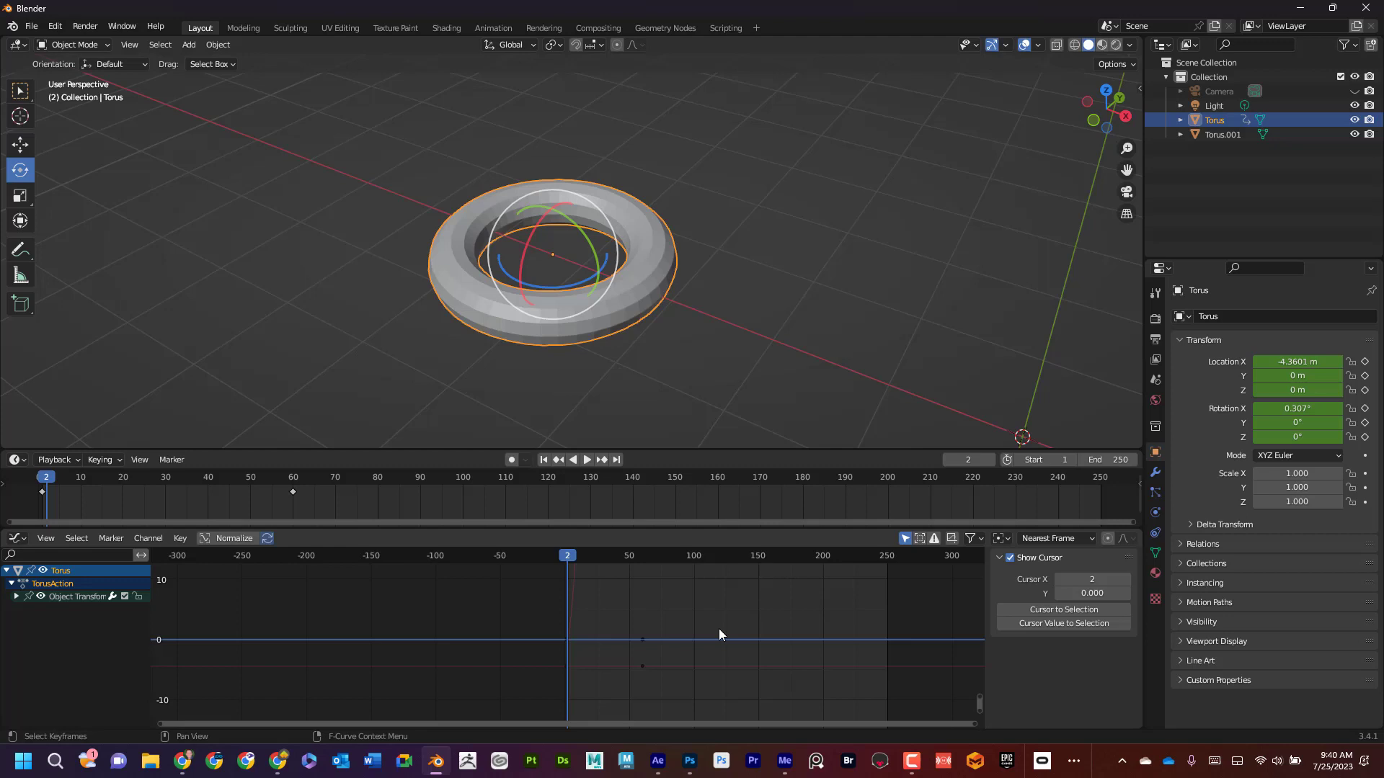
scroll(719, 628, down, 1)
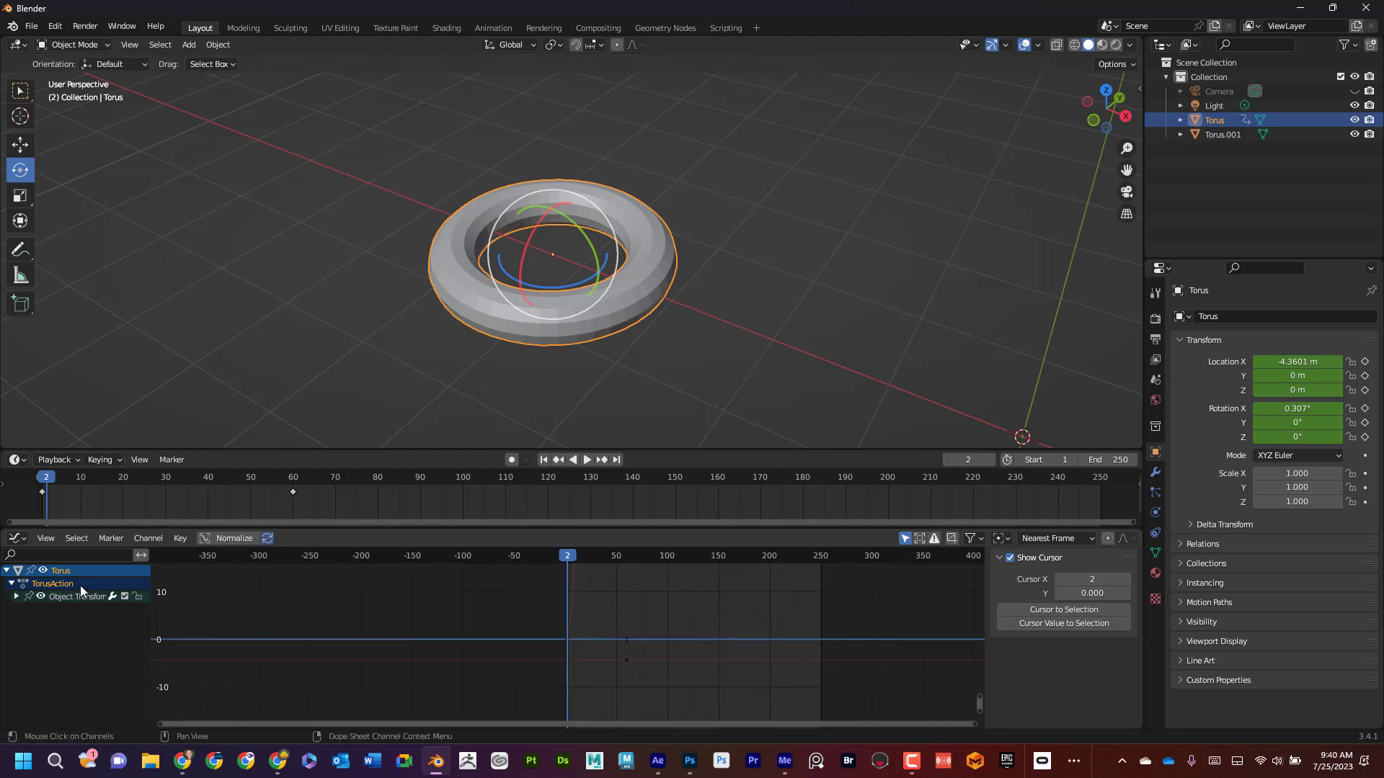
click(17, 597)
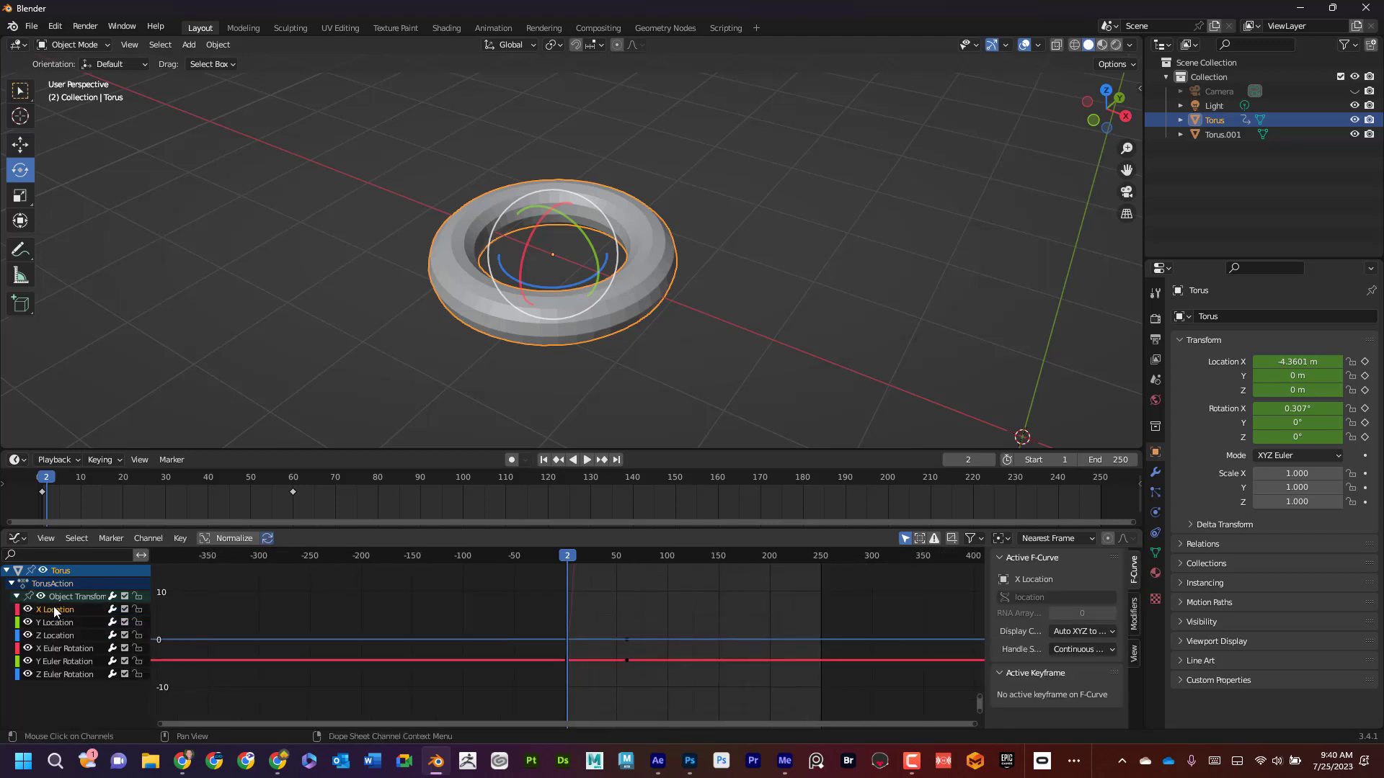
click(65, 675)
click(63, 621)
Step: Collapse and re-expand the TorusAction channels, examine the Z Location curve, and make X Euler Rotation the active curve
click(16, 596)
click(11, 584)
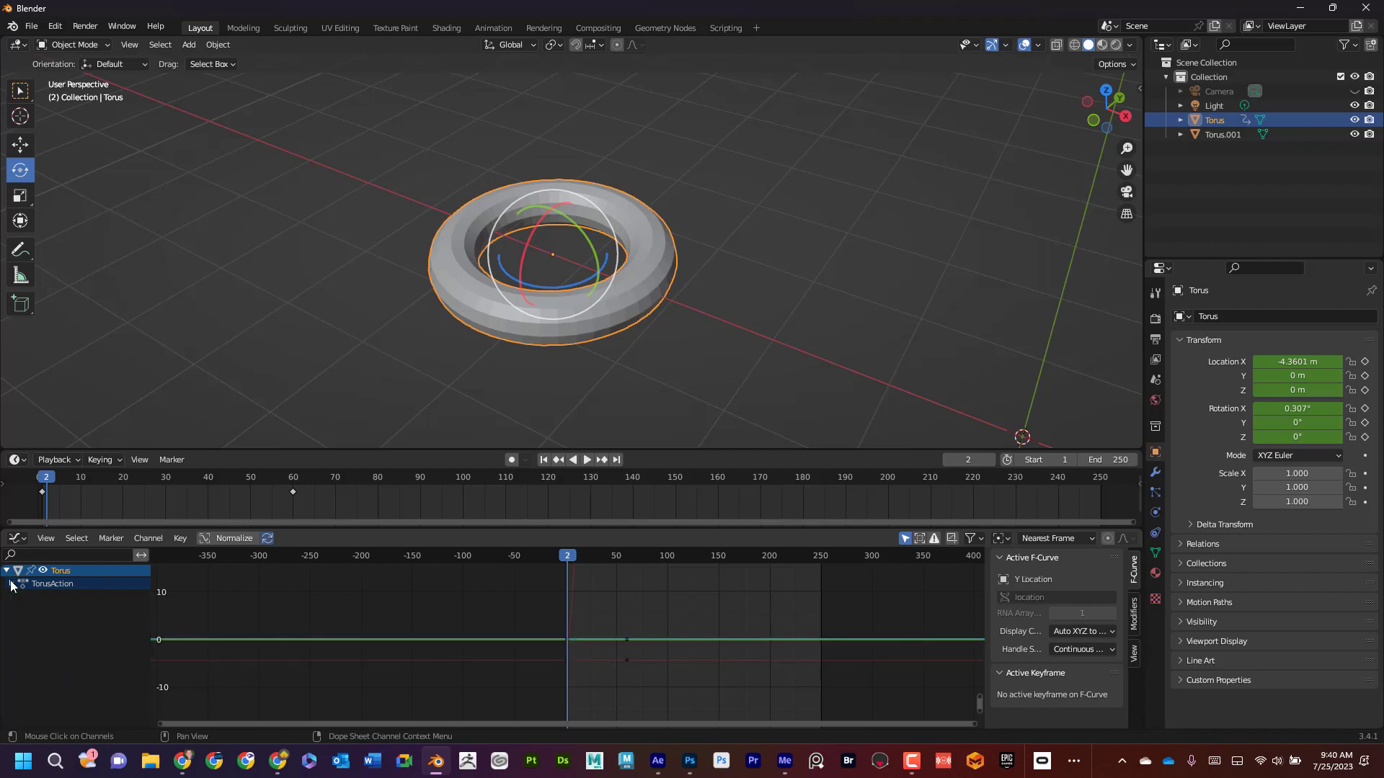
click(10, 584)
click(17, 596)
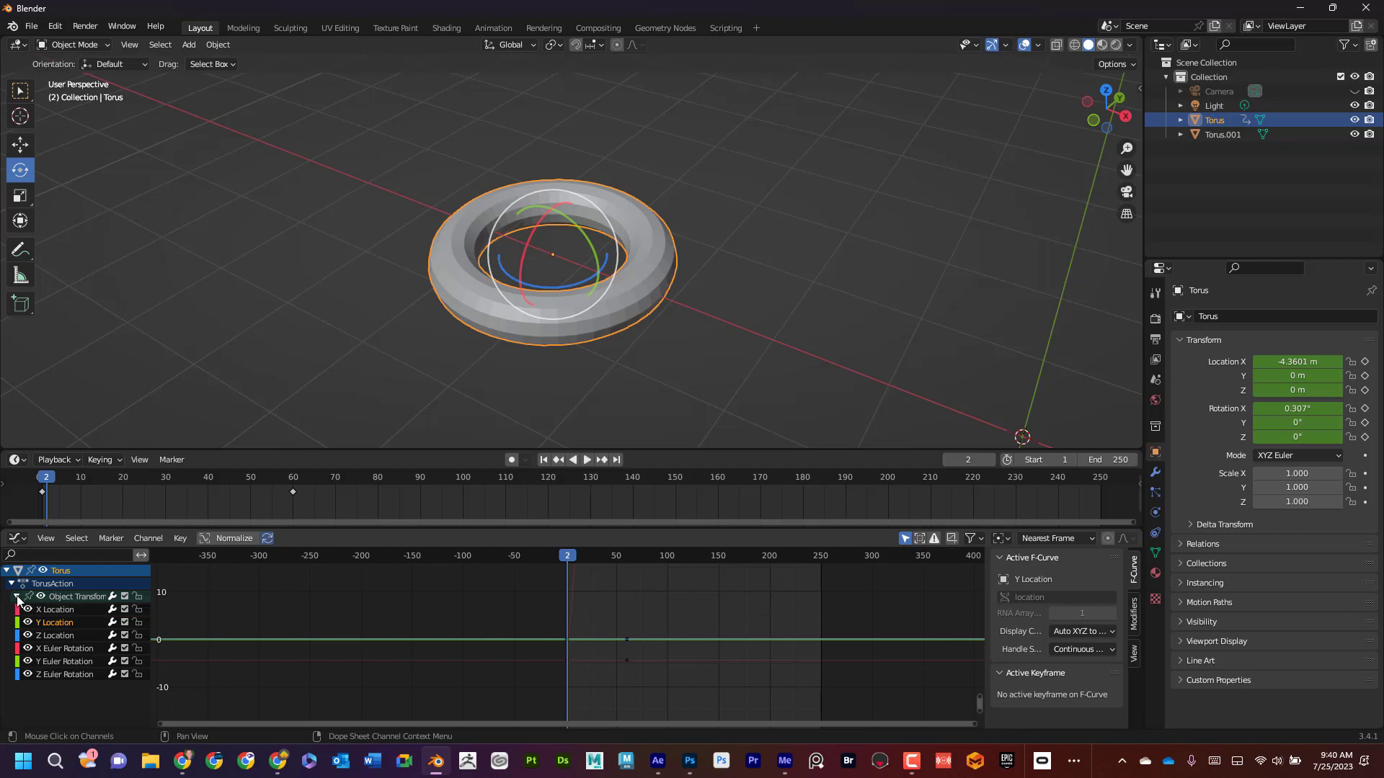
click(90, 650)
click(88, 637)
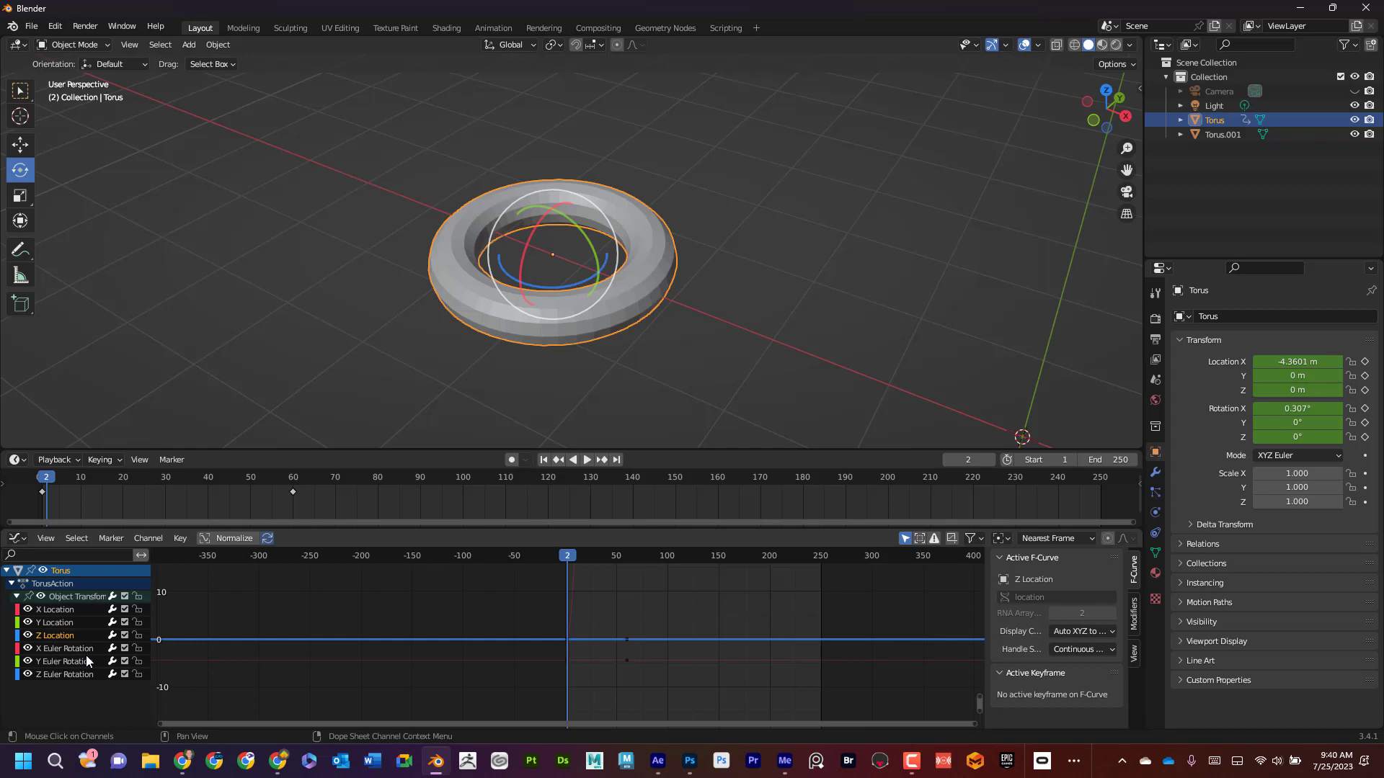
click(87, 650)
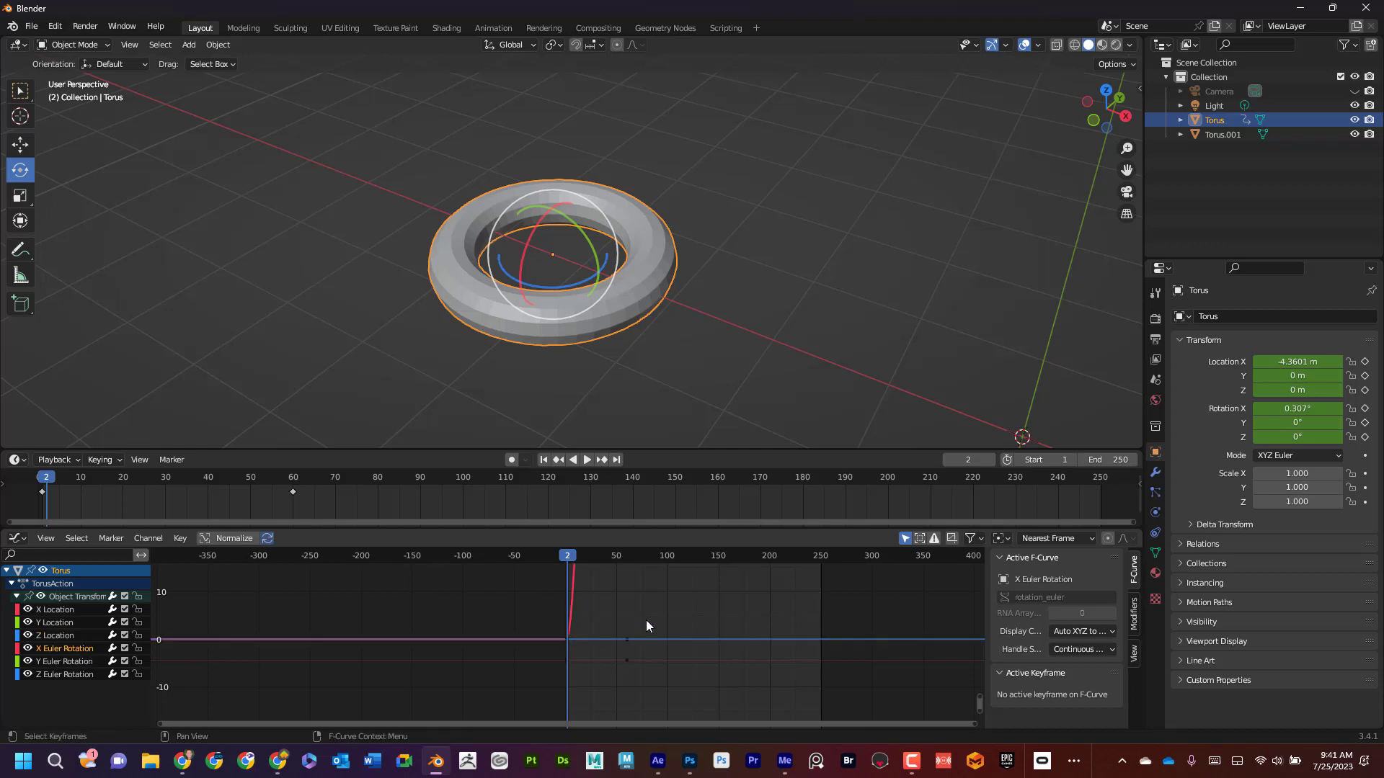
Step: At frame 0, box-select all of the torus's keyframes and fit their full curves in the graph view
key(Home)
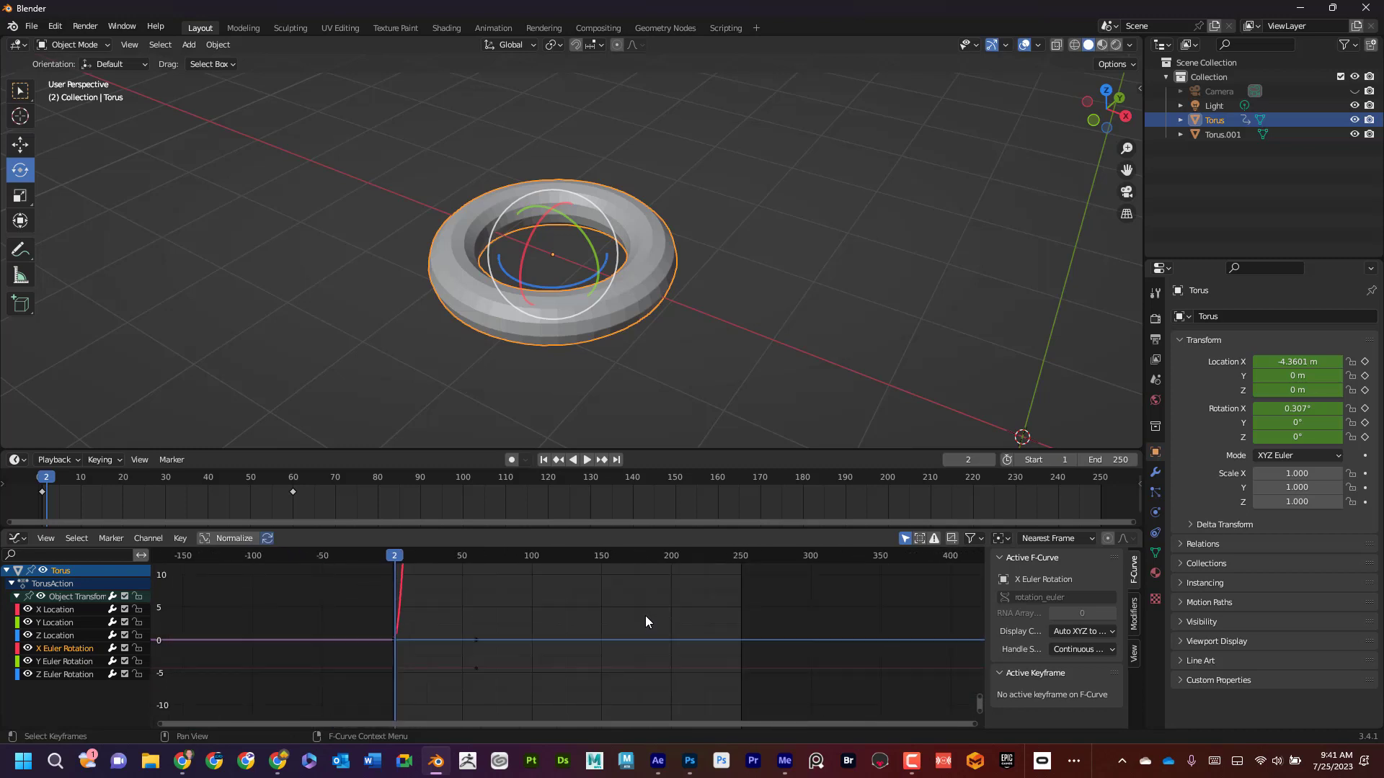
scroll(646, 616, down, 10)
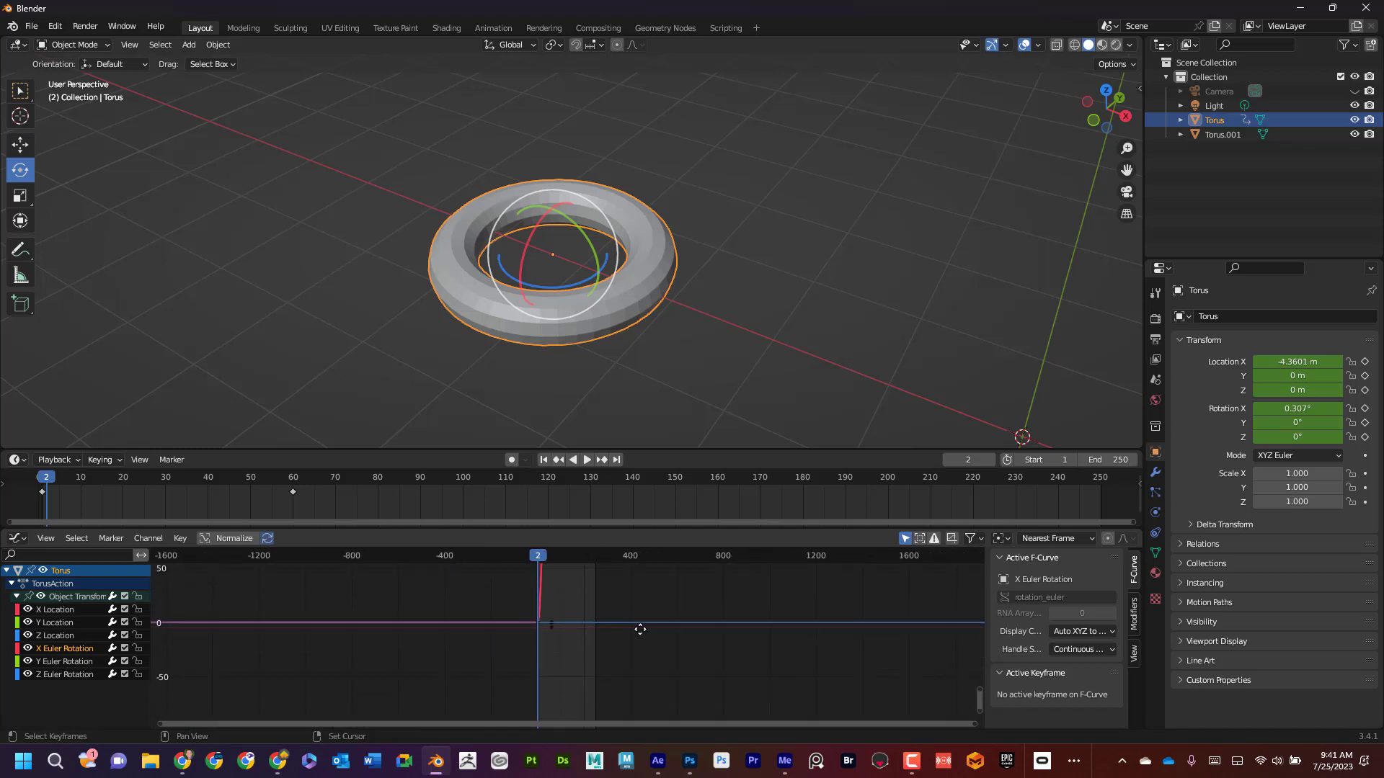
scroll(640, 629, down, 8)
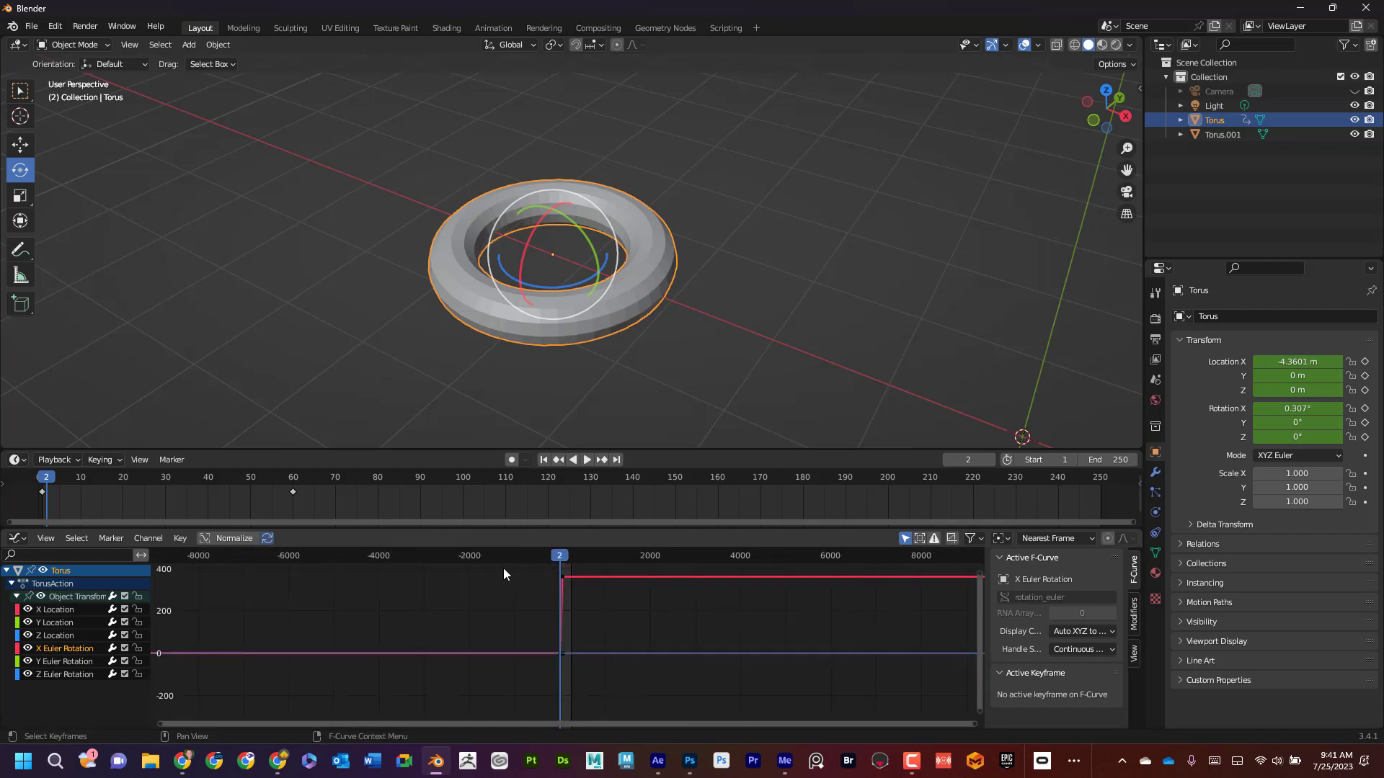
drag(503, 574, 614, 685)
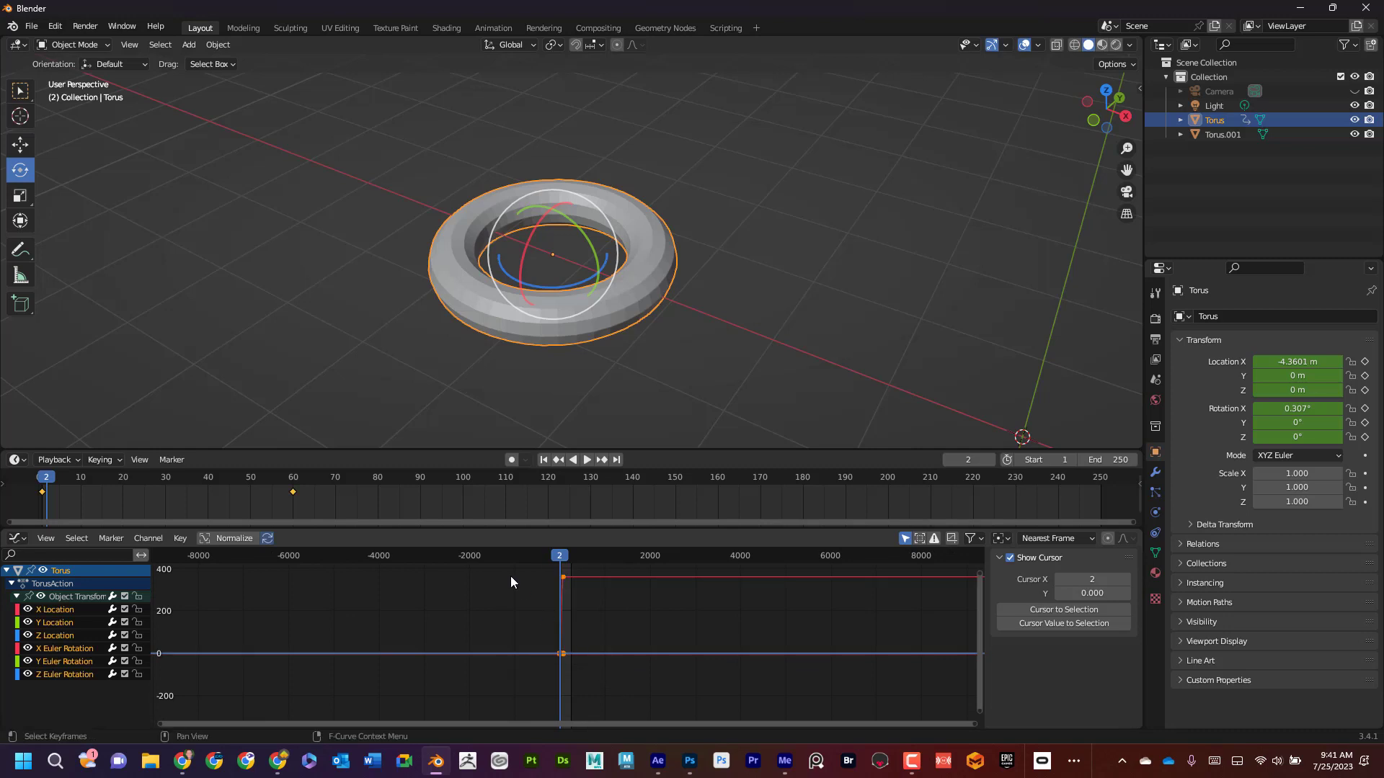
key(Left)
key(Left)
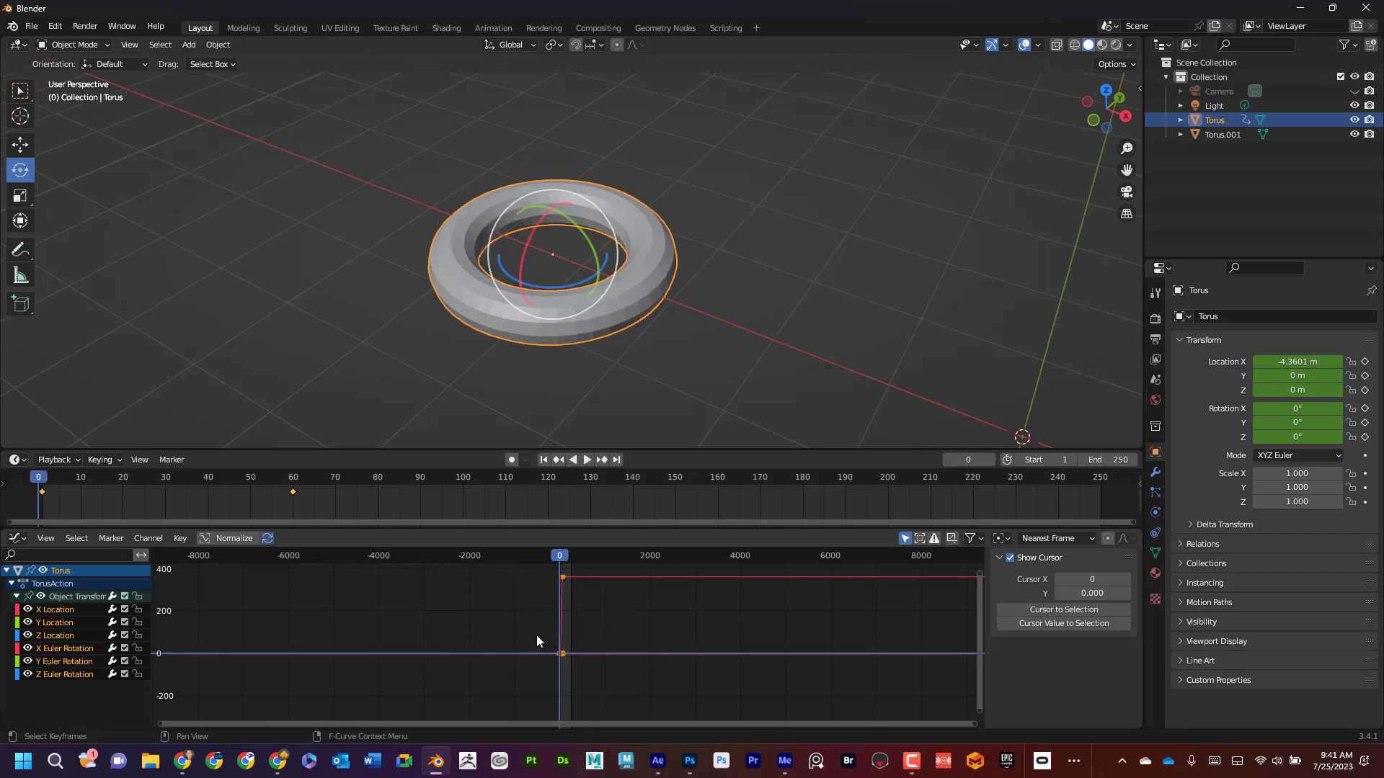
click(614, 633)
drag(597, 679, 534, 580)
key(Home)
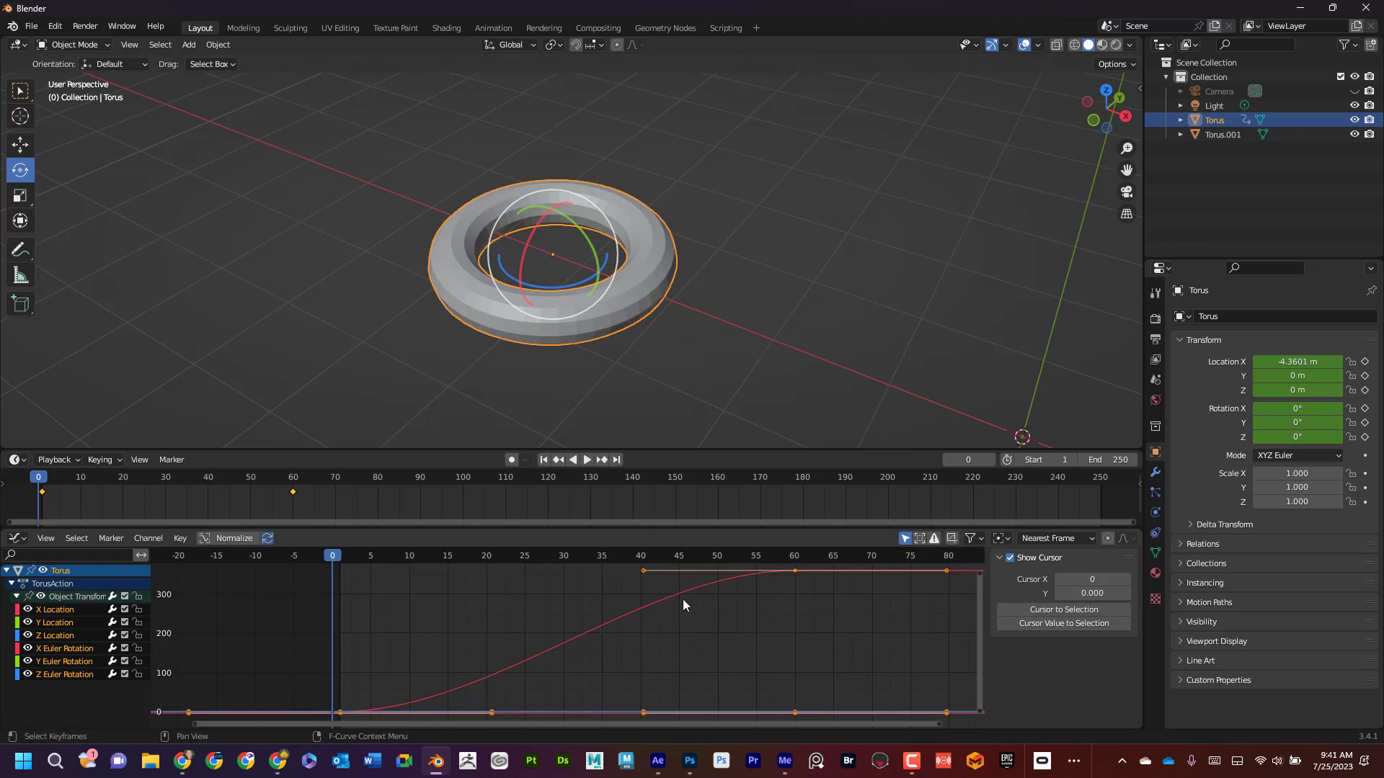
Step: Select all of the torus's curve keyframes and set their interpolation mode to Linear
scroll(389, 607, down, 1)
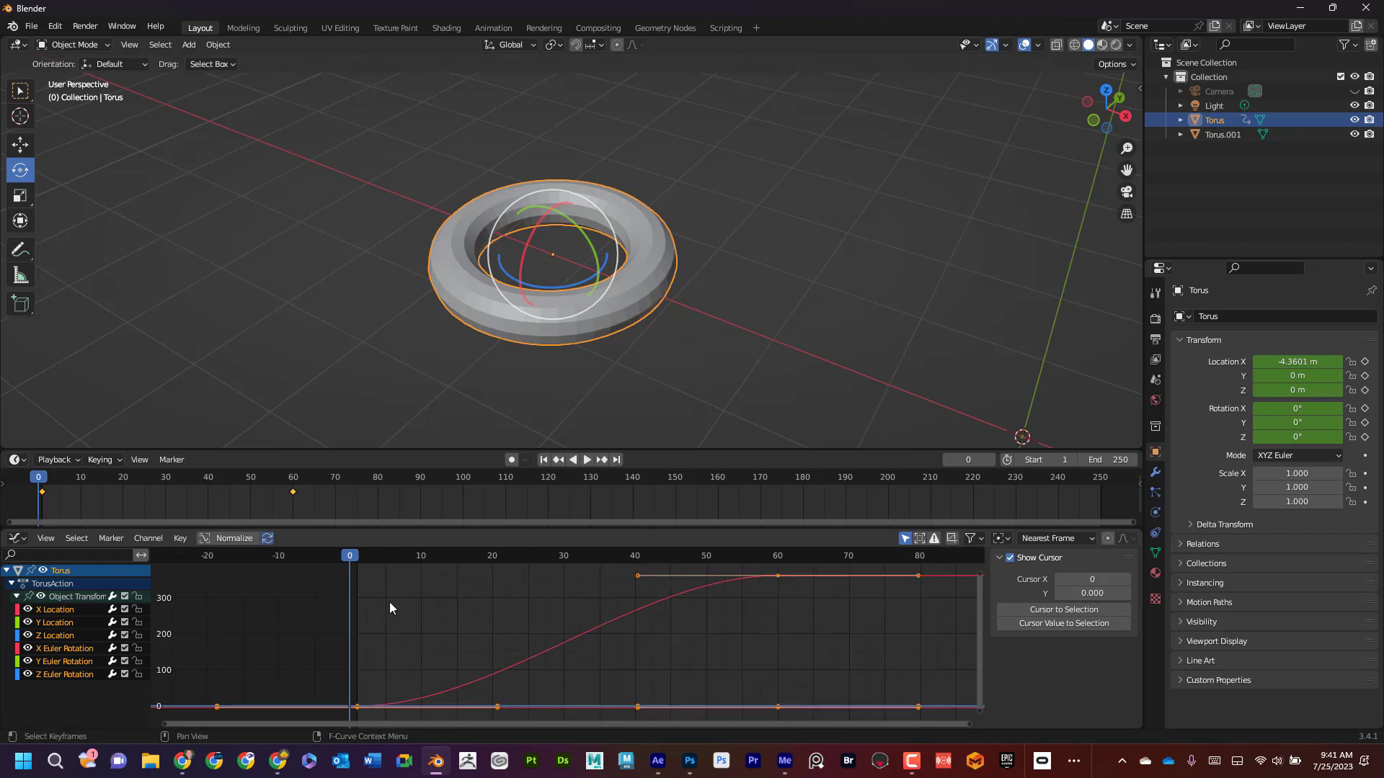
drag(296, 568, 816, 721)
right_click(700, 587)
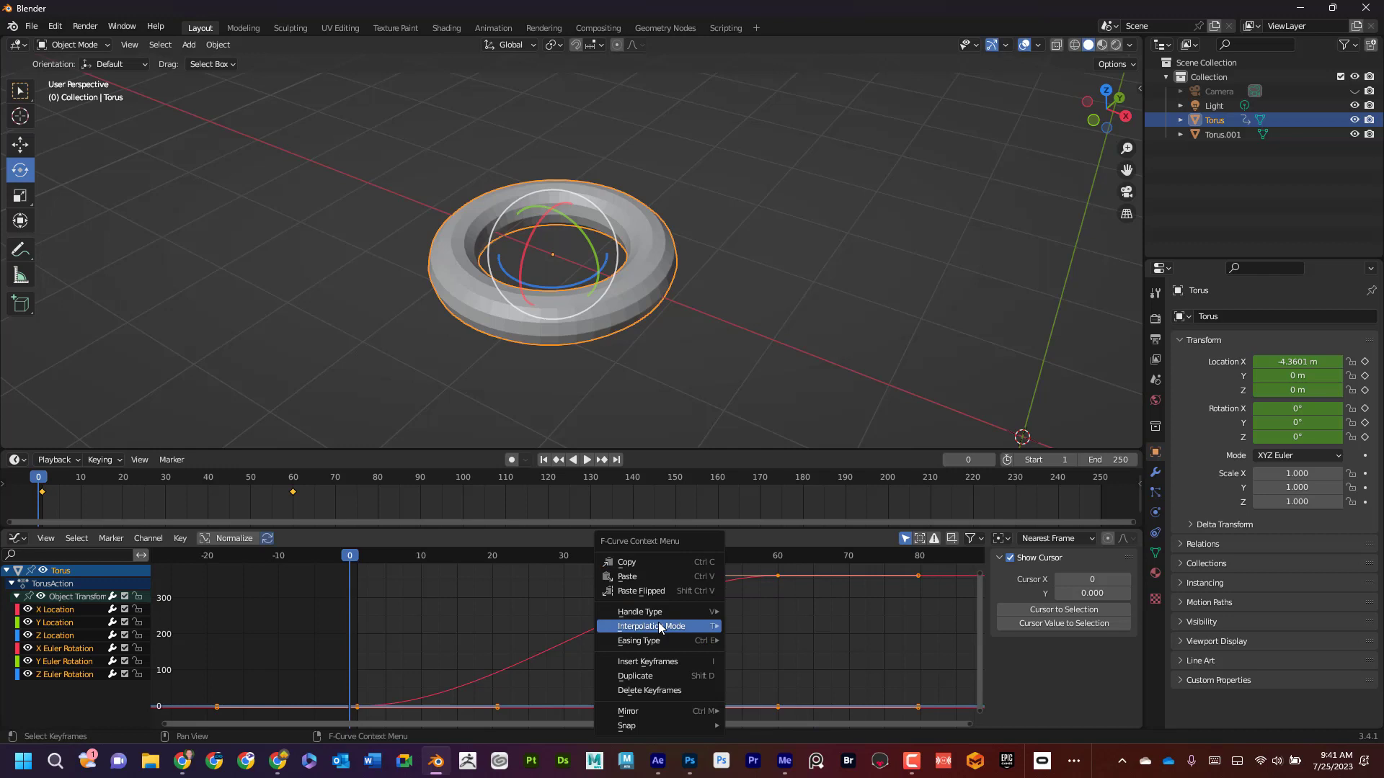
mouse_move(673, 624)
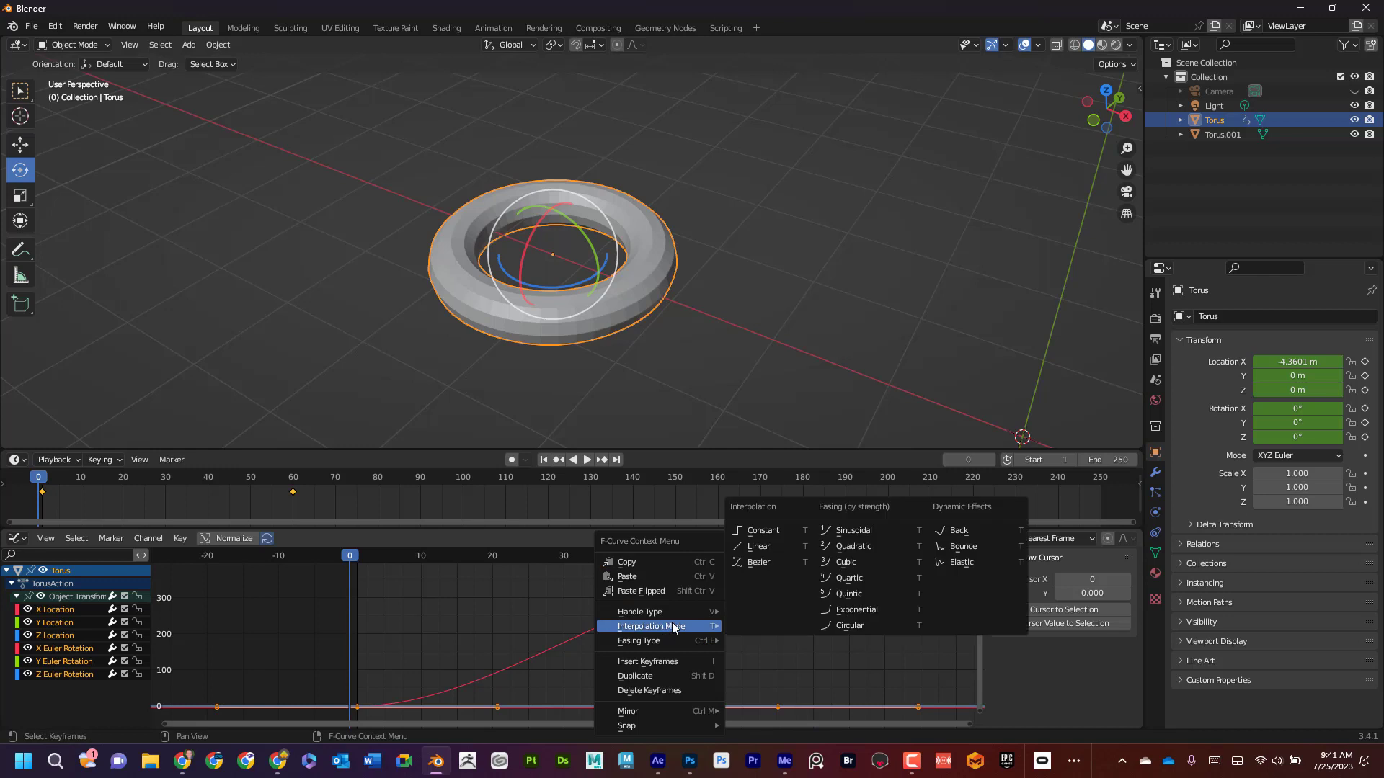
click(760, 547)
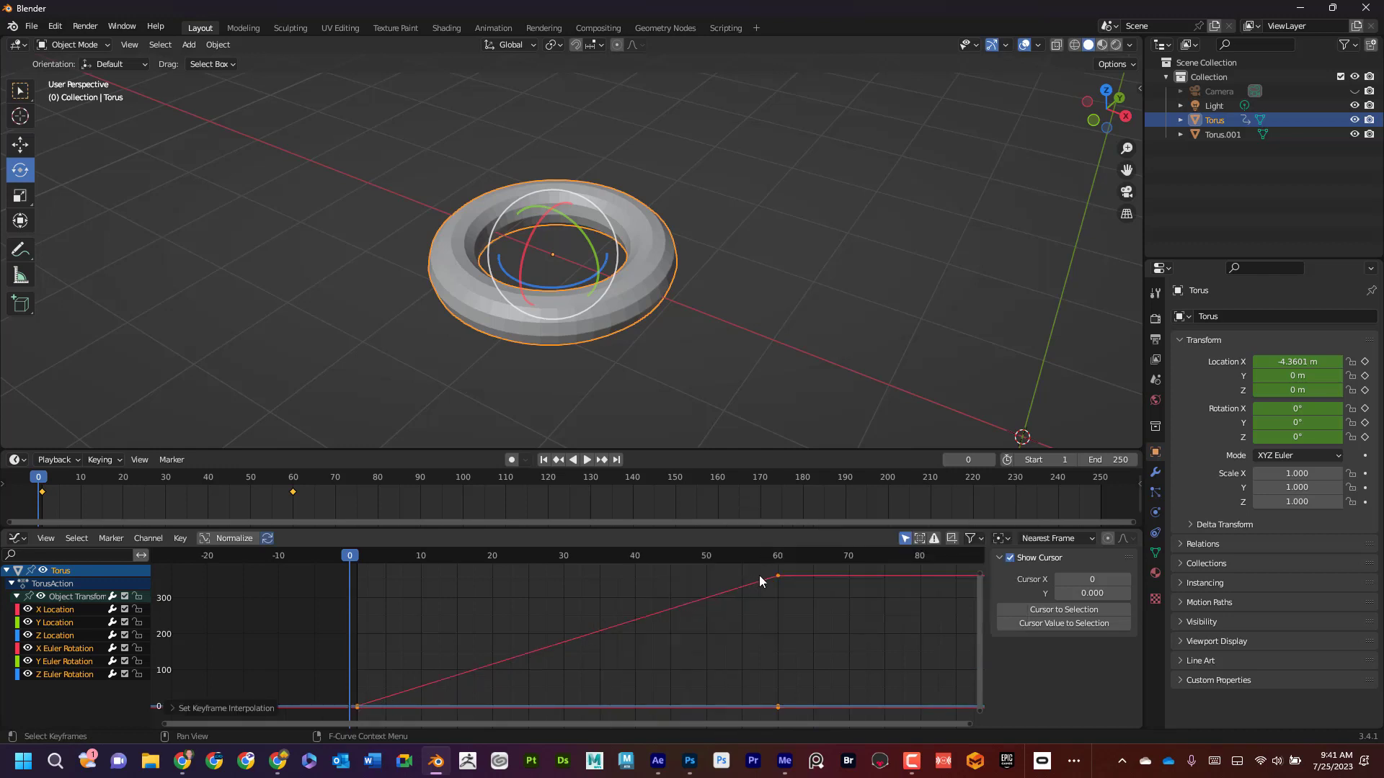
Step: Play the torus animation to check its constant rotation speed, and return to frame 1
click(589, 460)
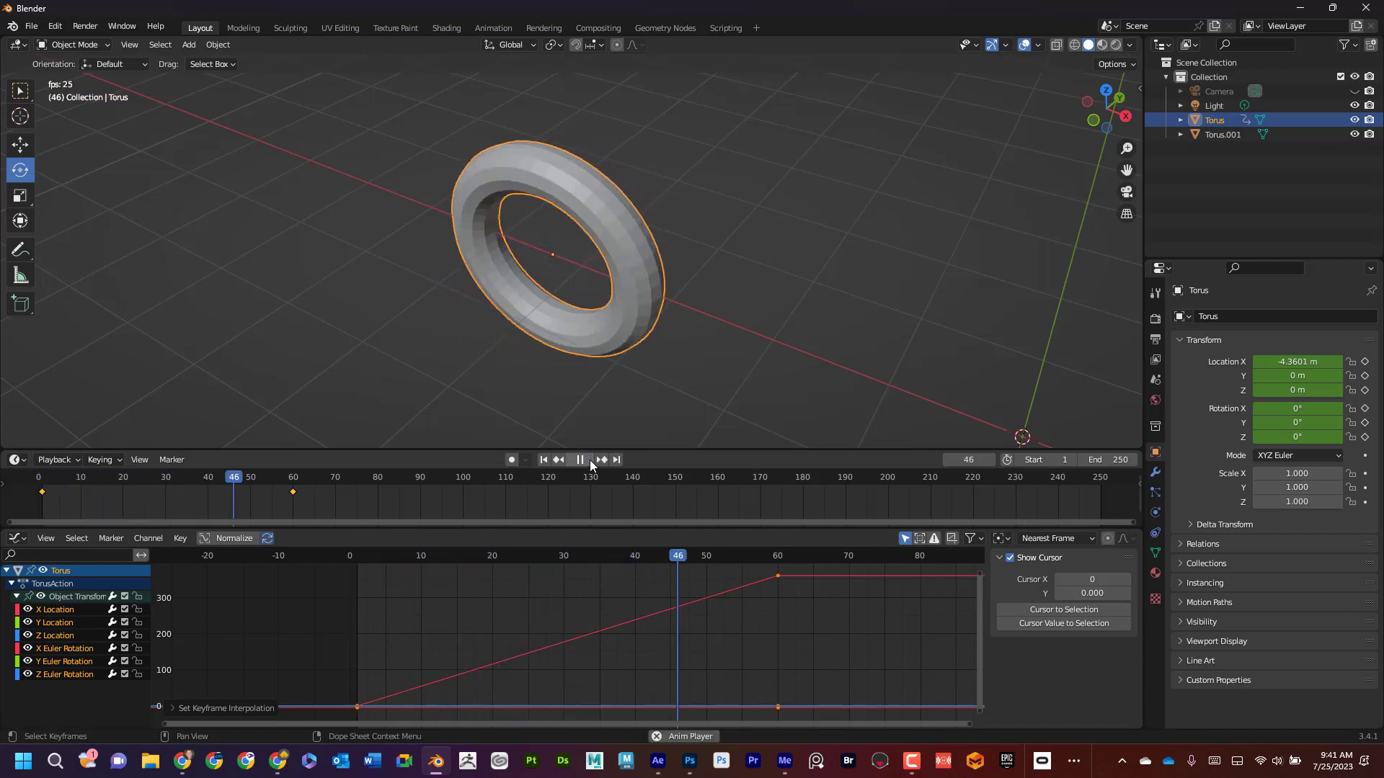
click(589, 460)
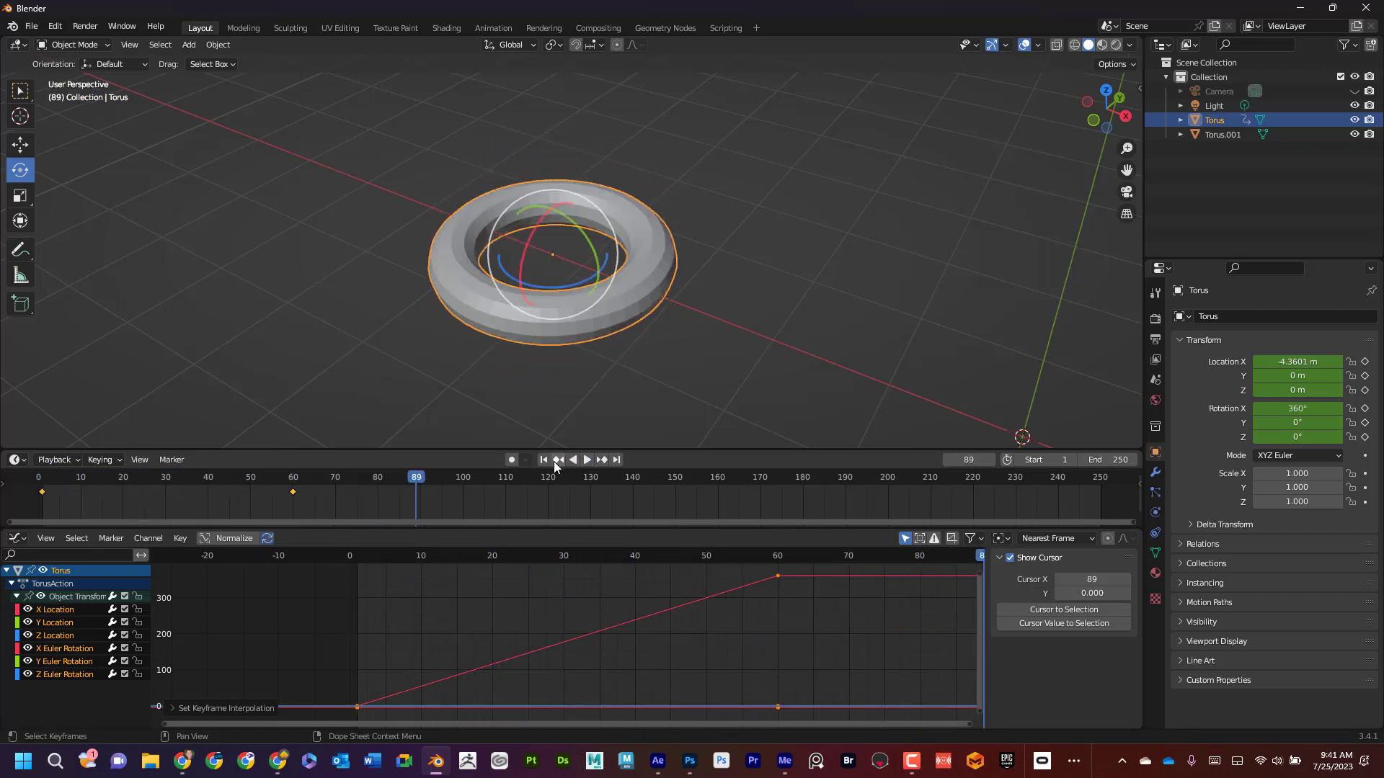
click(543, 460)
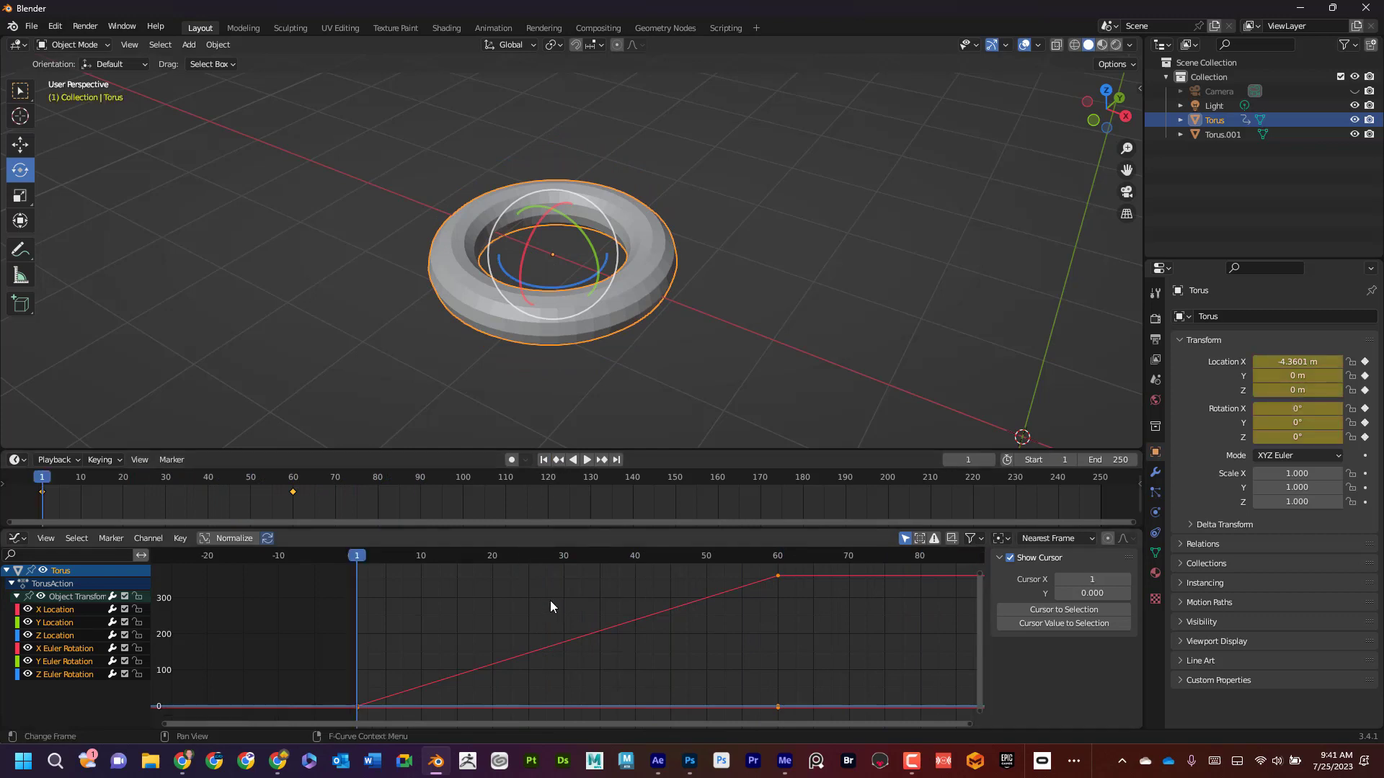
key(Home)
scroll(554, 603, down, 1)
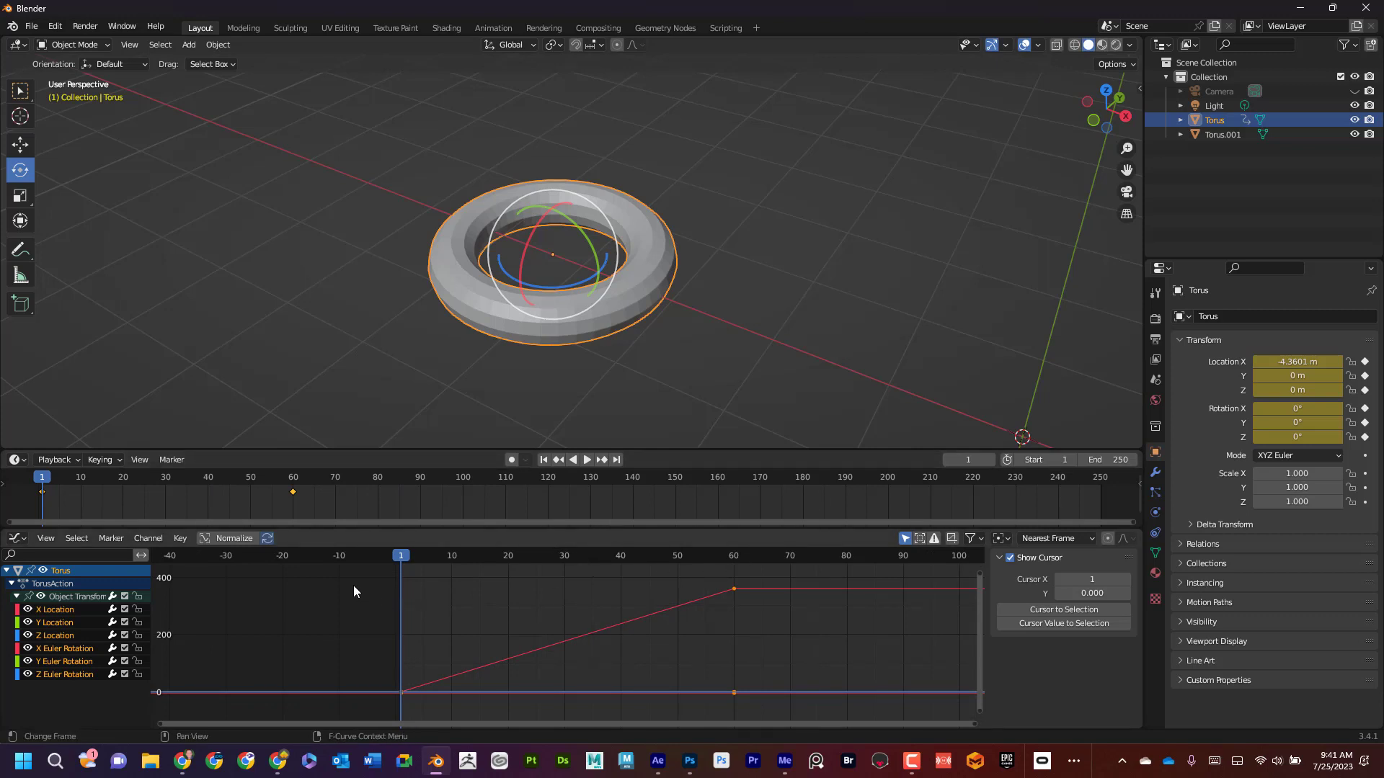
drag(353, 585, 771, 726)
right_click(694, 601)
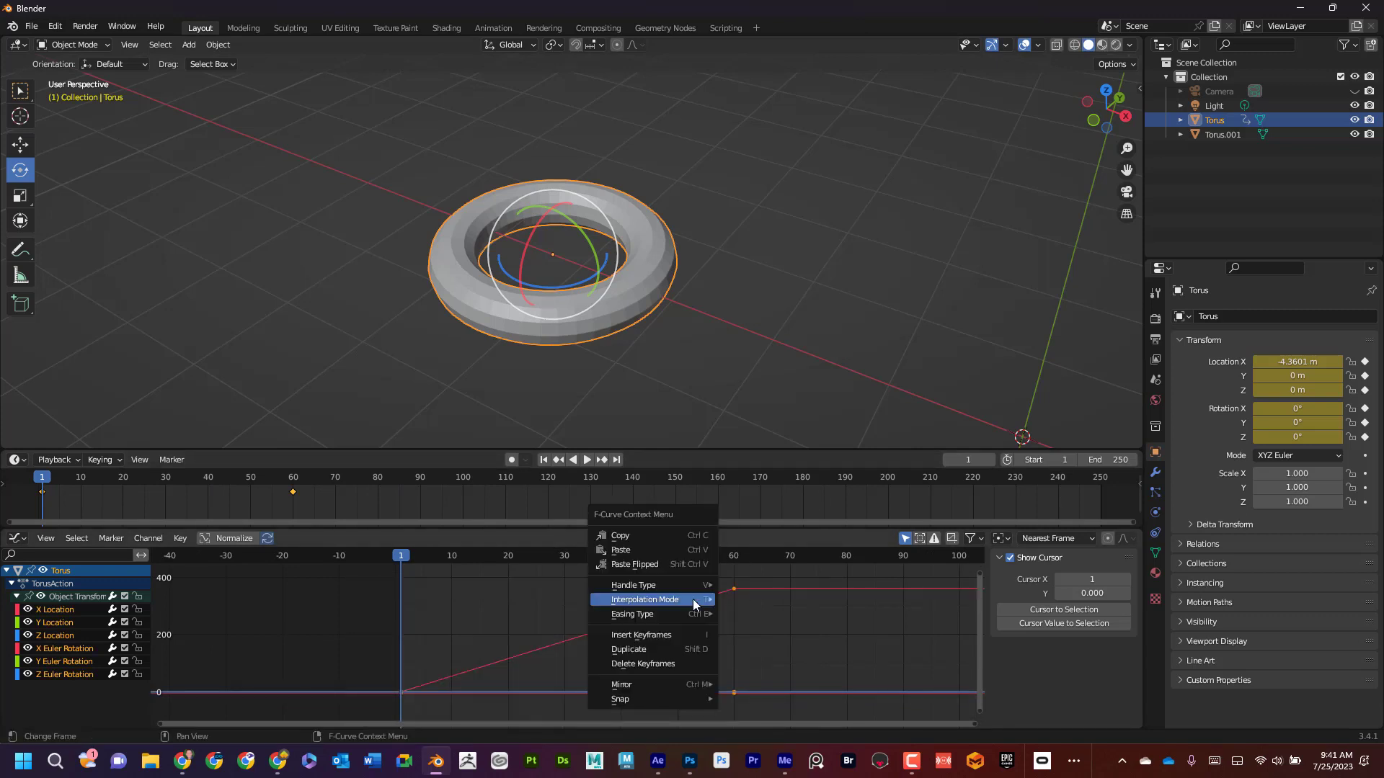
mouse_move(694, 604)
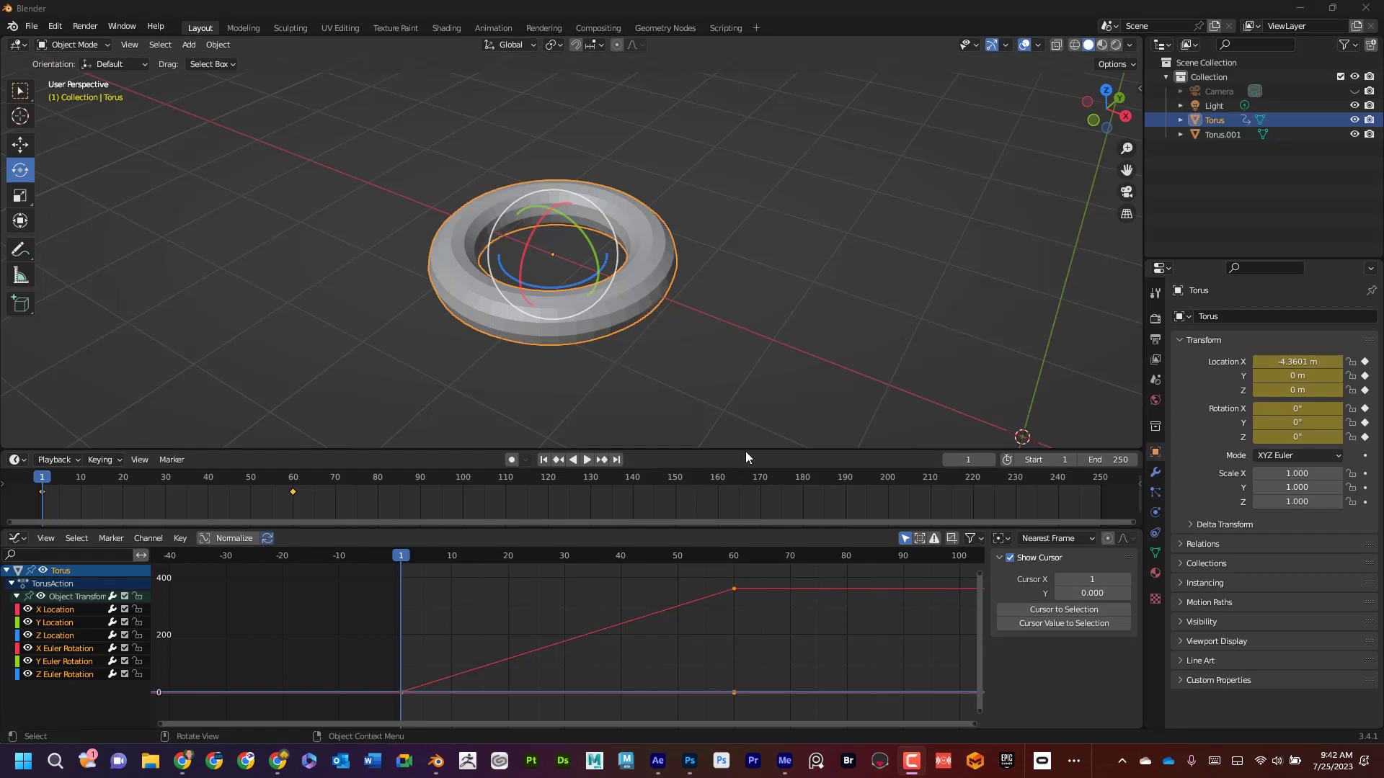
Step: Select all of the torus's curve keyframes and set the F-curve extrapolation to Make Cyclic (F-Modifier)
click(778, 596)
drag(349, 589, 764, 734)
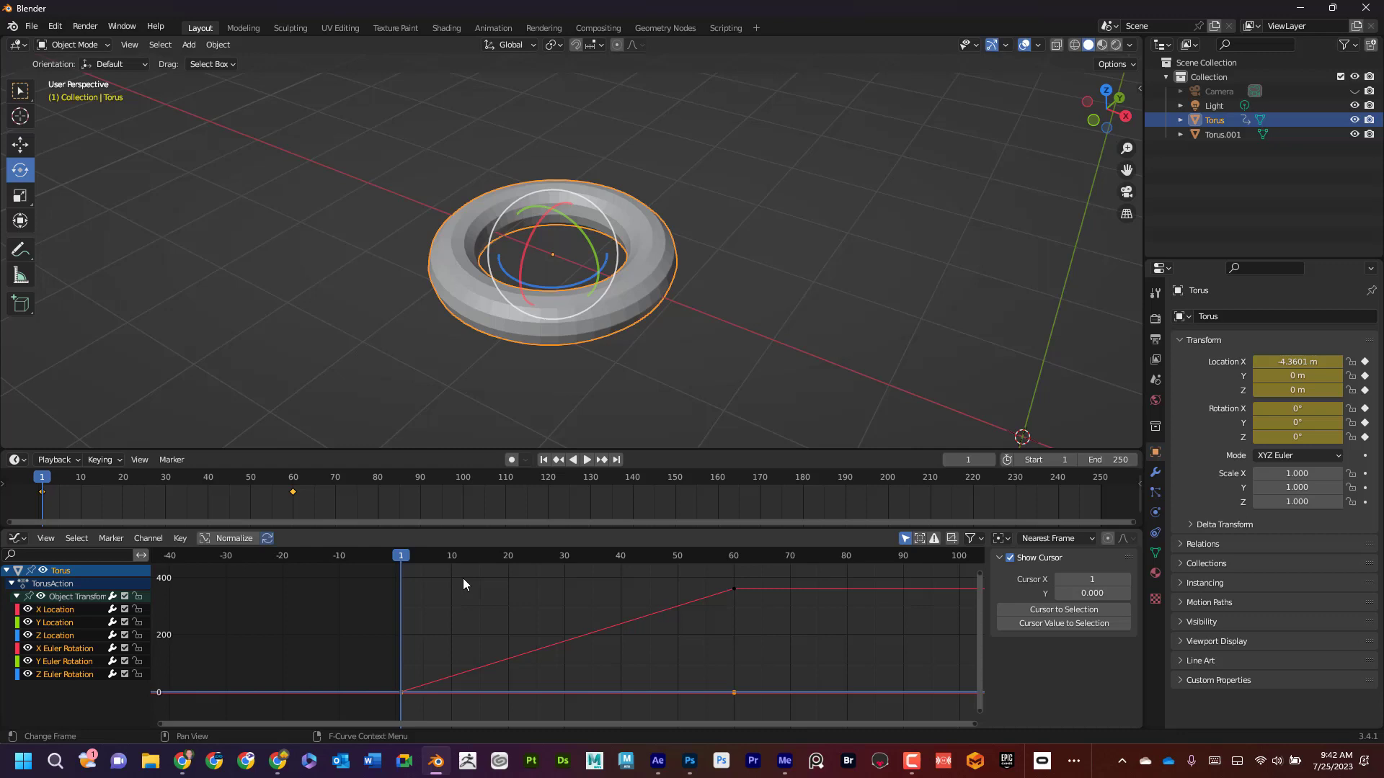
drag(361, 582, 737, 697)
key(shift+e)
drag(348, 575, 750, 710)
key(shift+e)
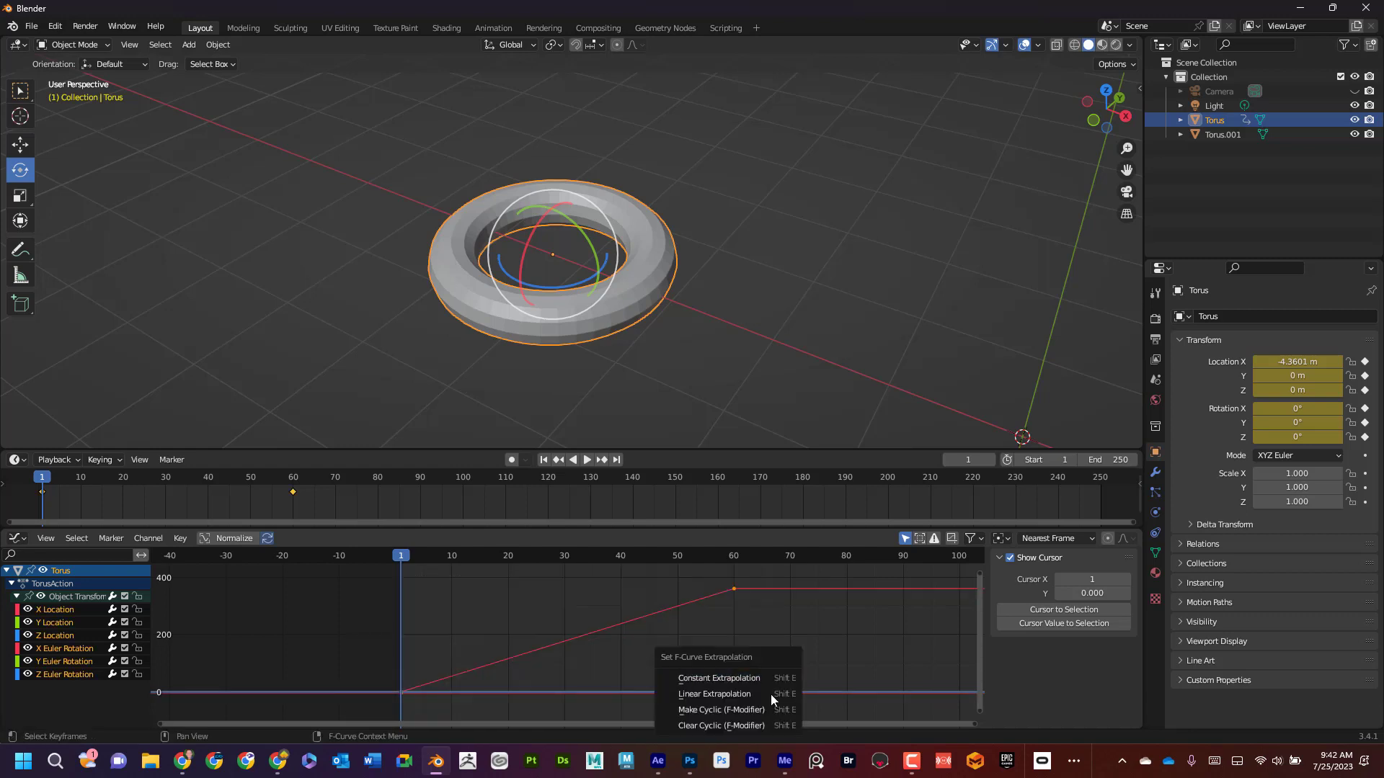
click(749, 711)
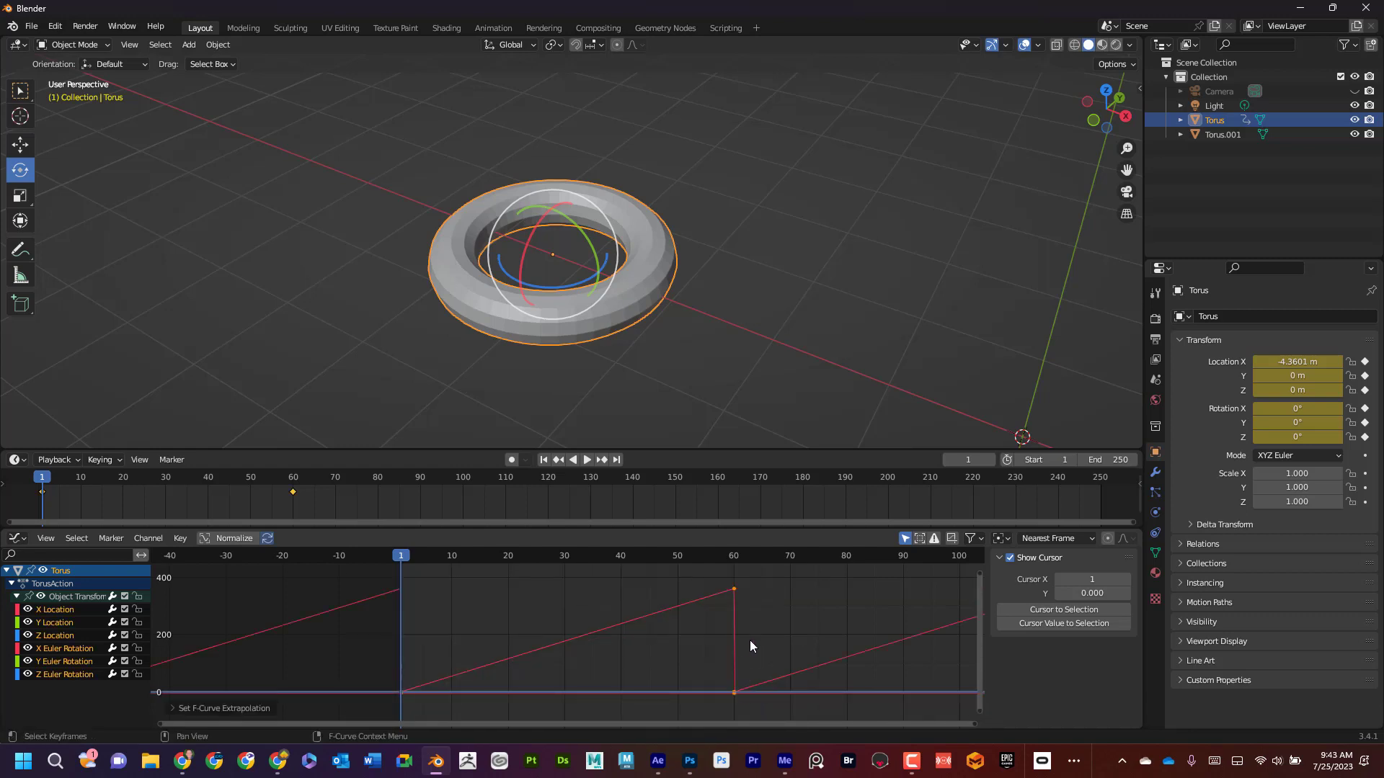
Step: Examine the repeating curves and play the animation through the timeline to check the looping rotation
scroll(759, 632, down, 4)
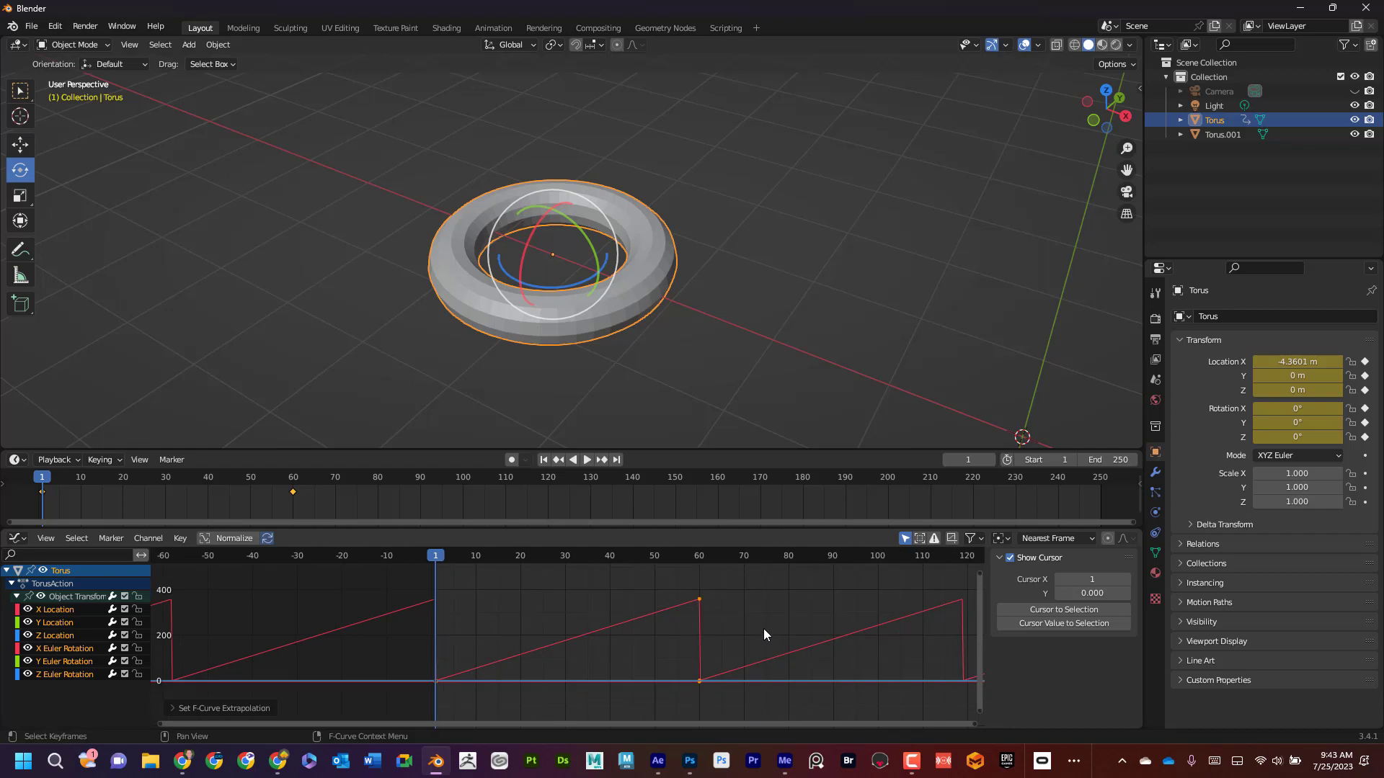
click(585, 460)
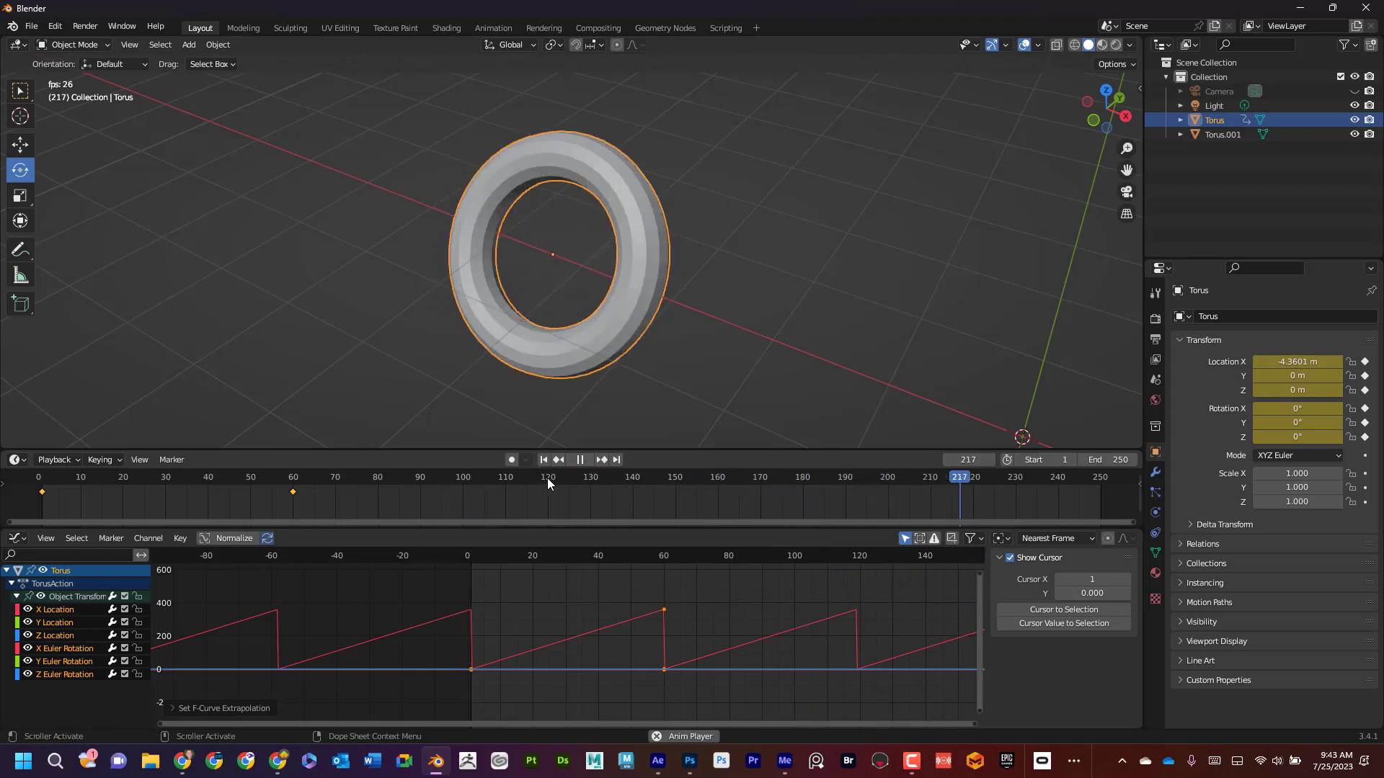
click(581, 459)
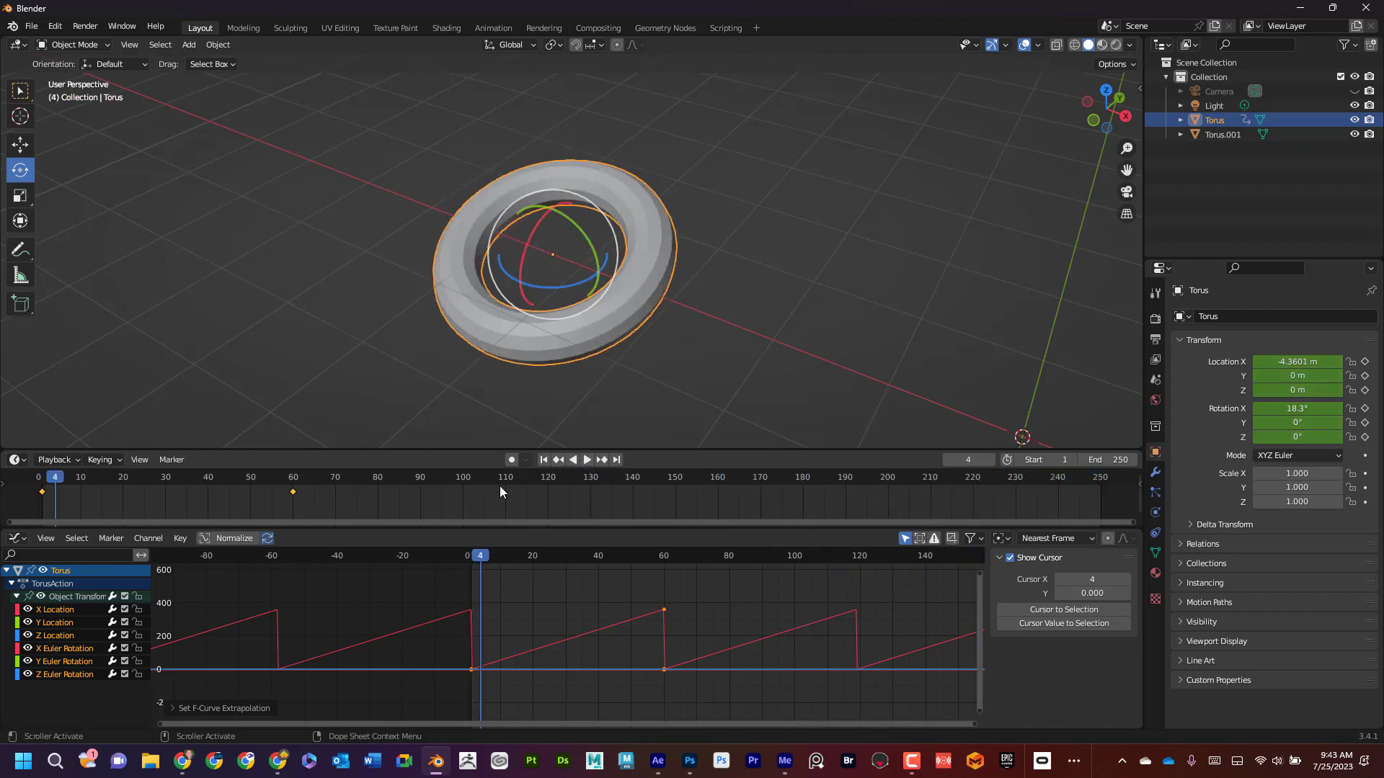
Step: Scrub the torus animation to the keyframe at frame 60, with both tori in the viewport, and start and stop playback
scroll(699, 364, down, 4)
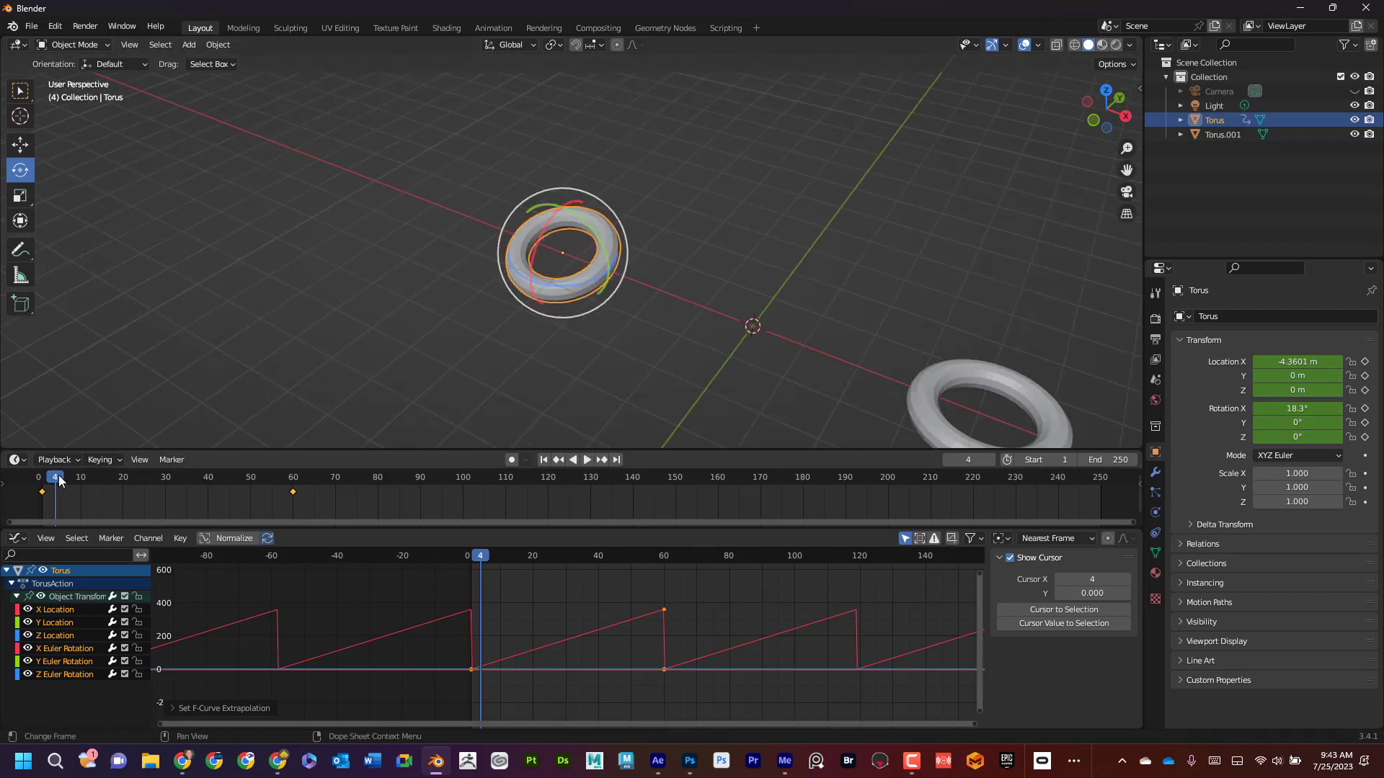
drag(59, 482, 290, 489)
key(space)
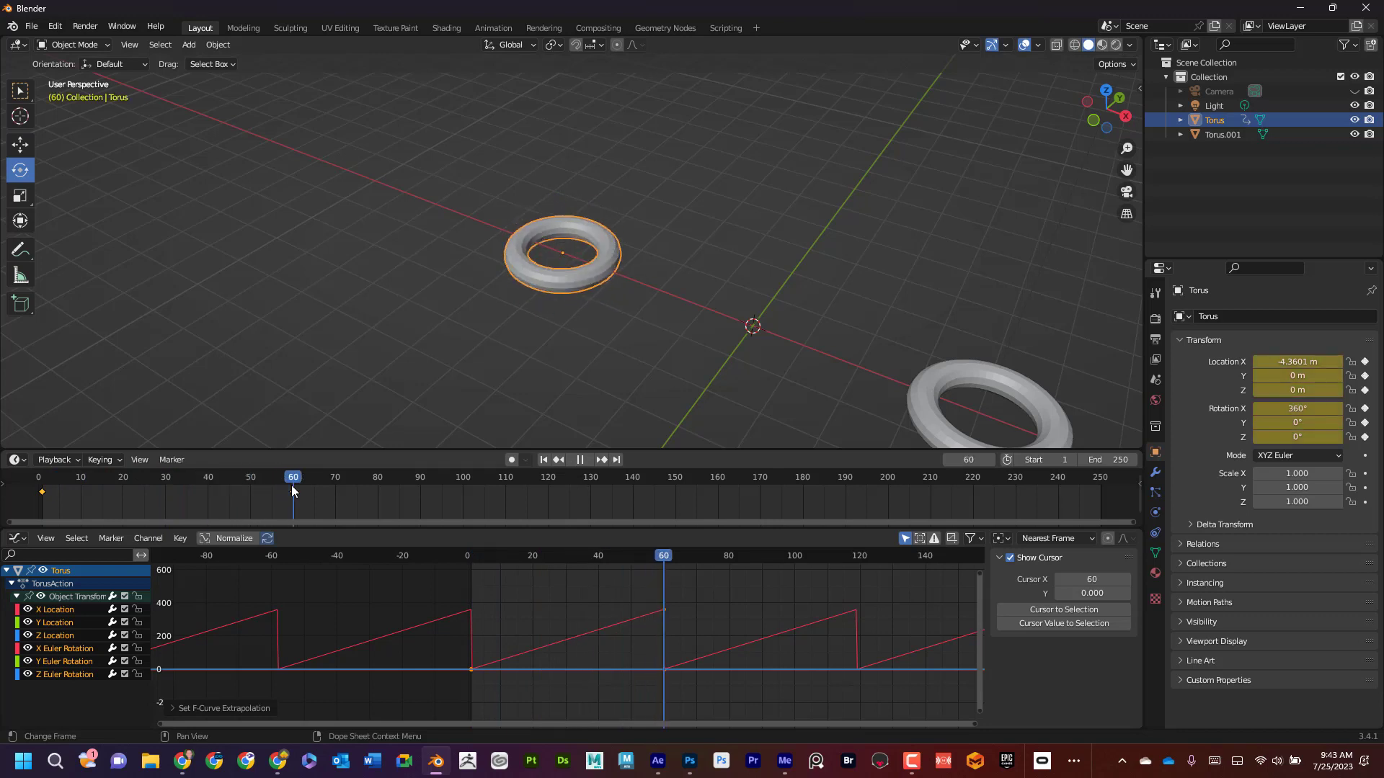
key(space)
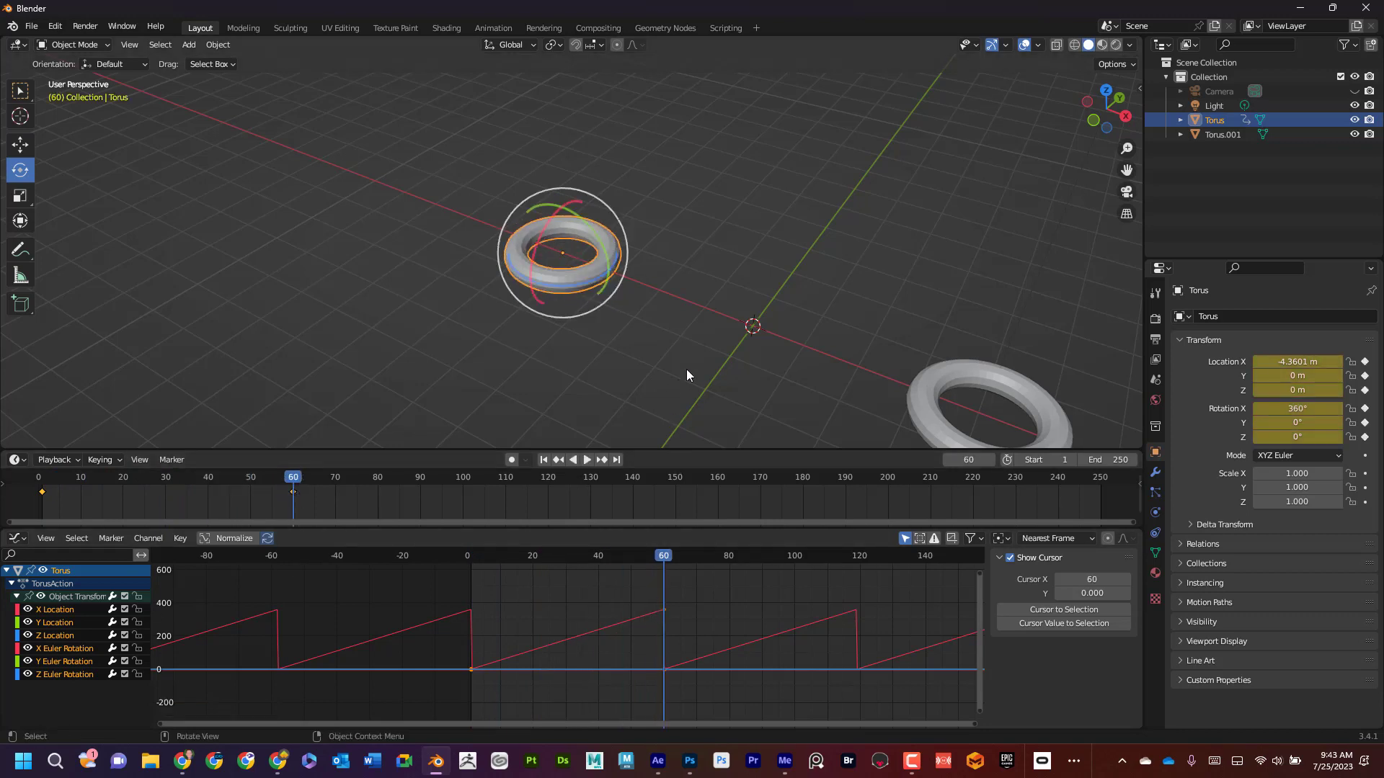
Step: Select the second torus (Torus.001) and insert a Location & Rotation keyframe on it at frame 1
scroll(739, 353, down, 1)
shift+middle_drag(748, 358, 572, 295)
click(665, 288)
shift+middle_drag(846, 300, 800, 281)
key(space)
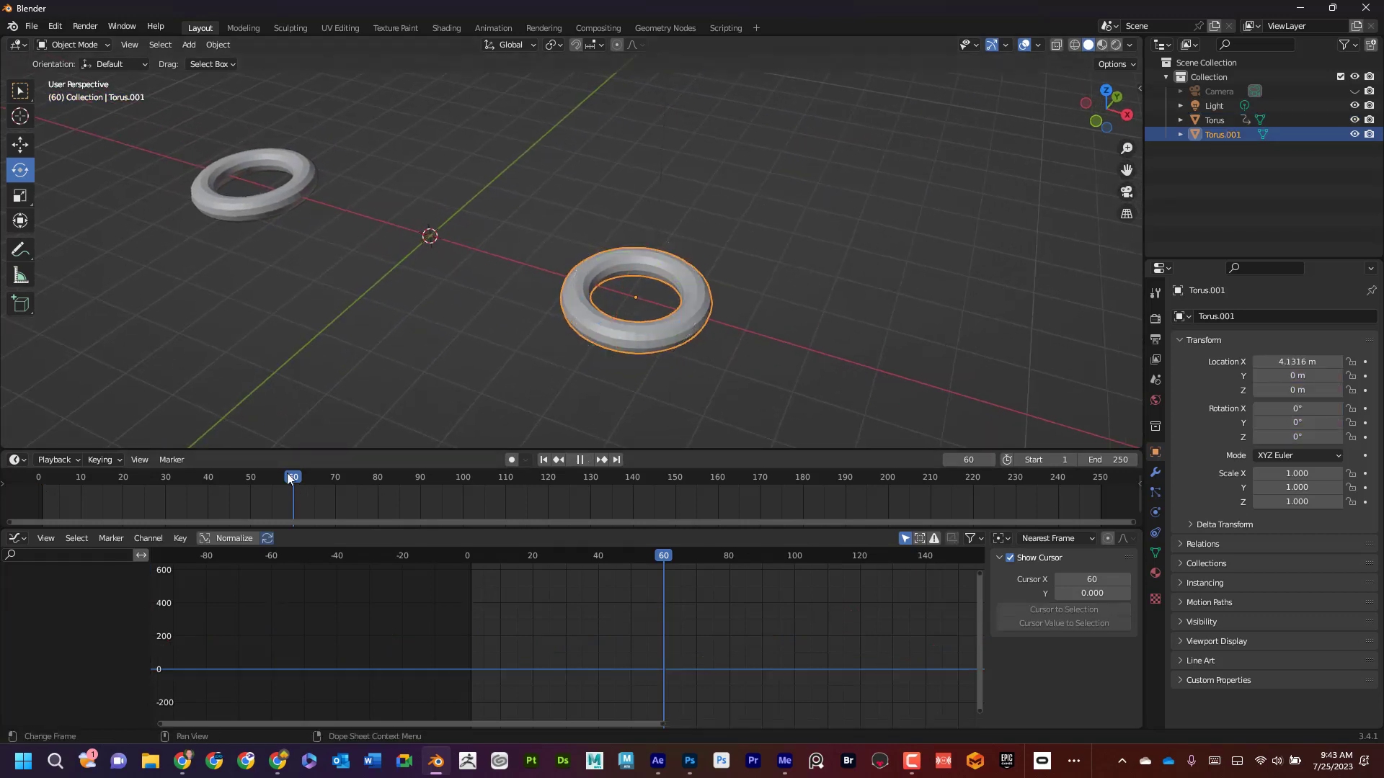
drag(287, 472, 42, 475)
key(space)
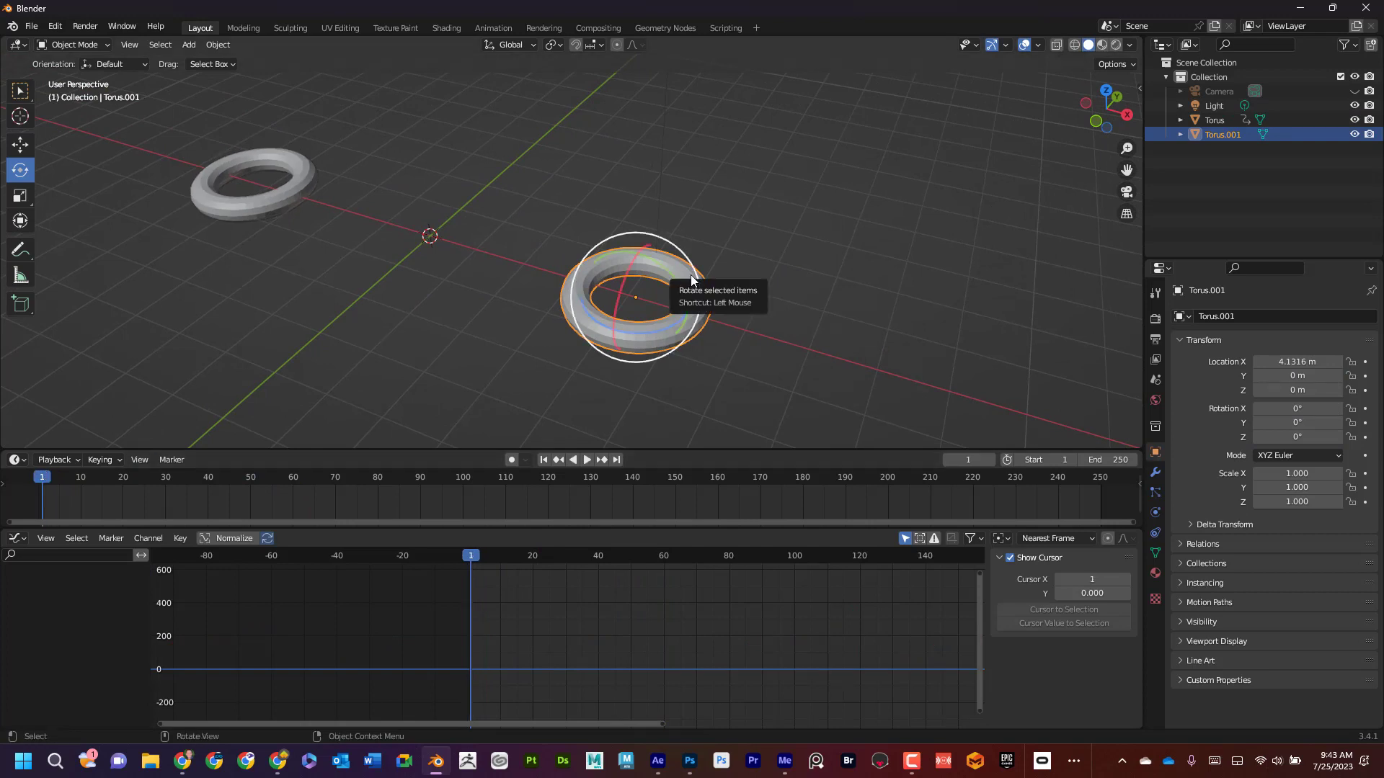
key(i)
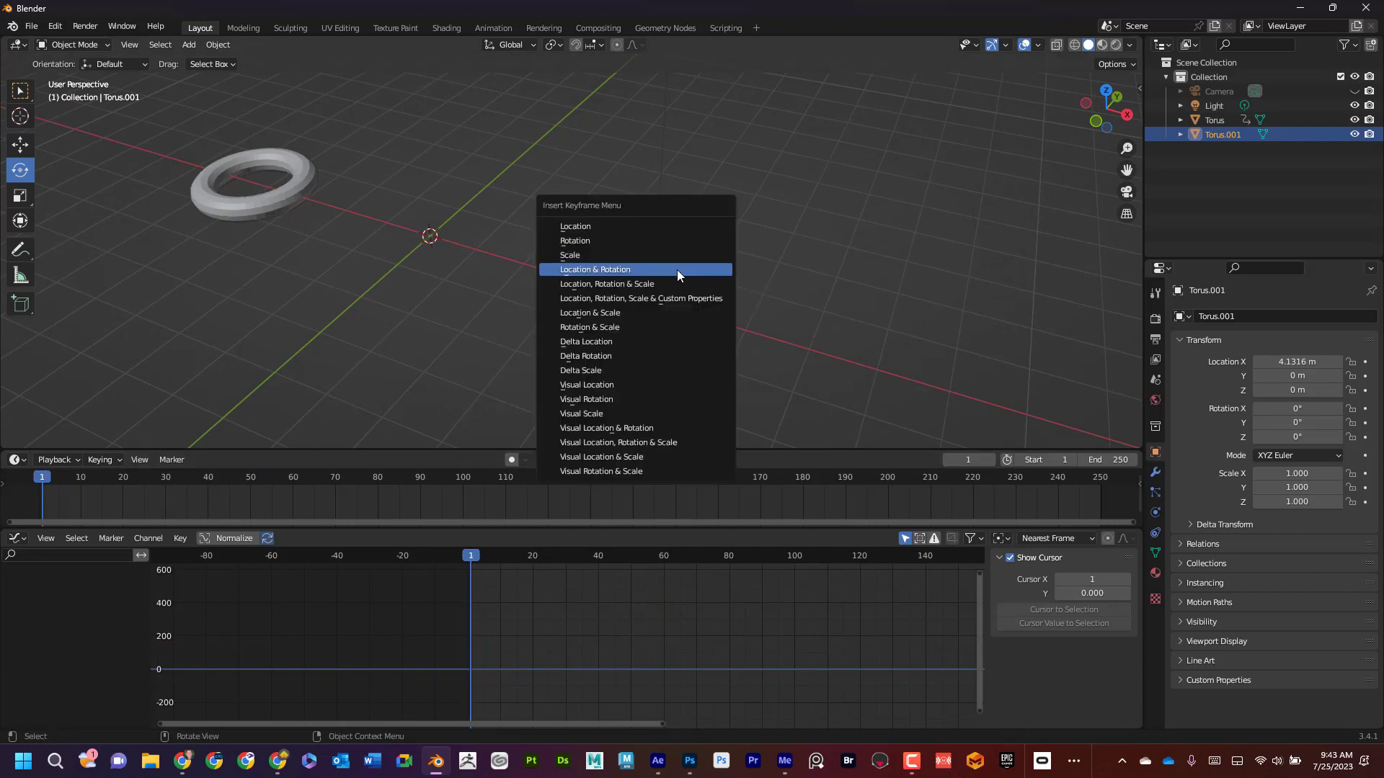
click(677, 269)
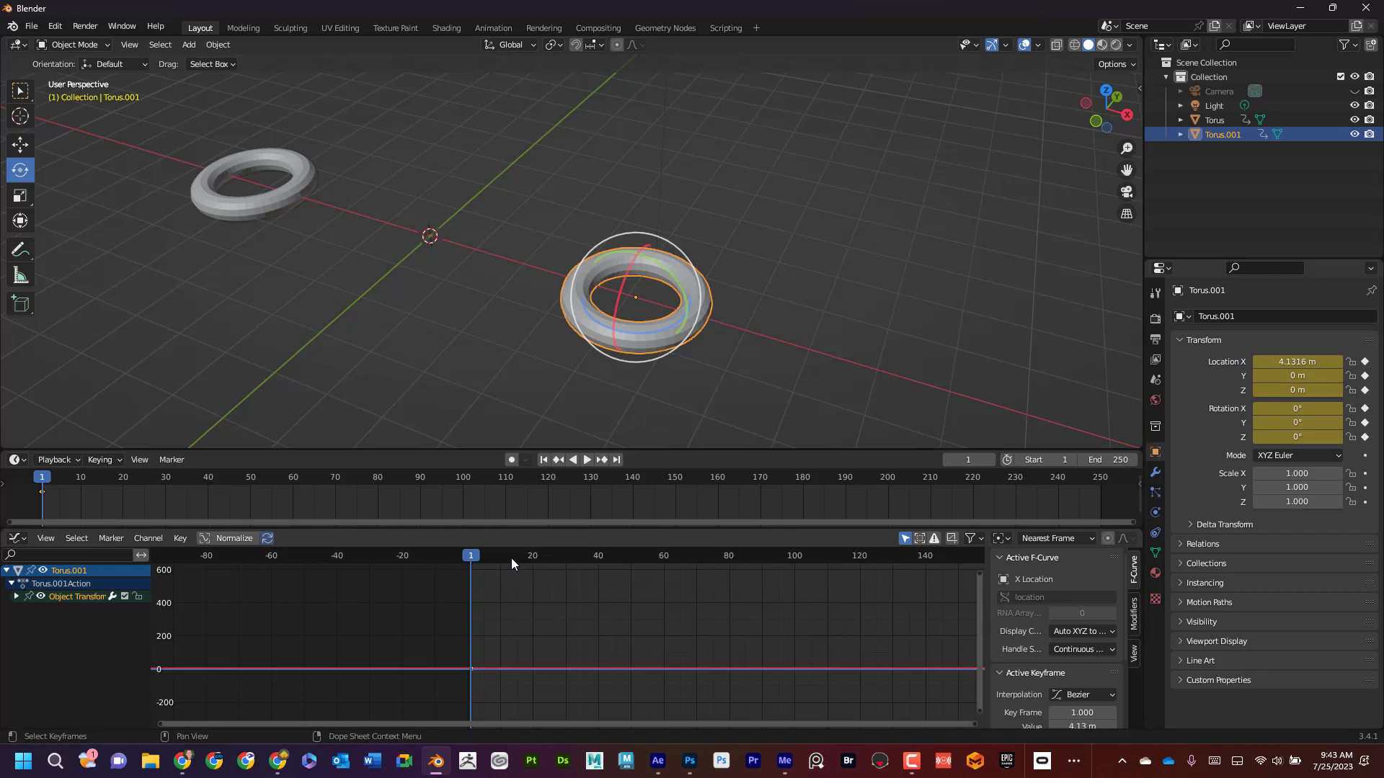
Step: At frame 60, set the second torus's X rotation to -360° and keyframe its location and rotation
key(space)
drag(624, 554, 665, 555)
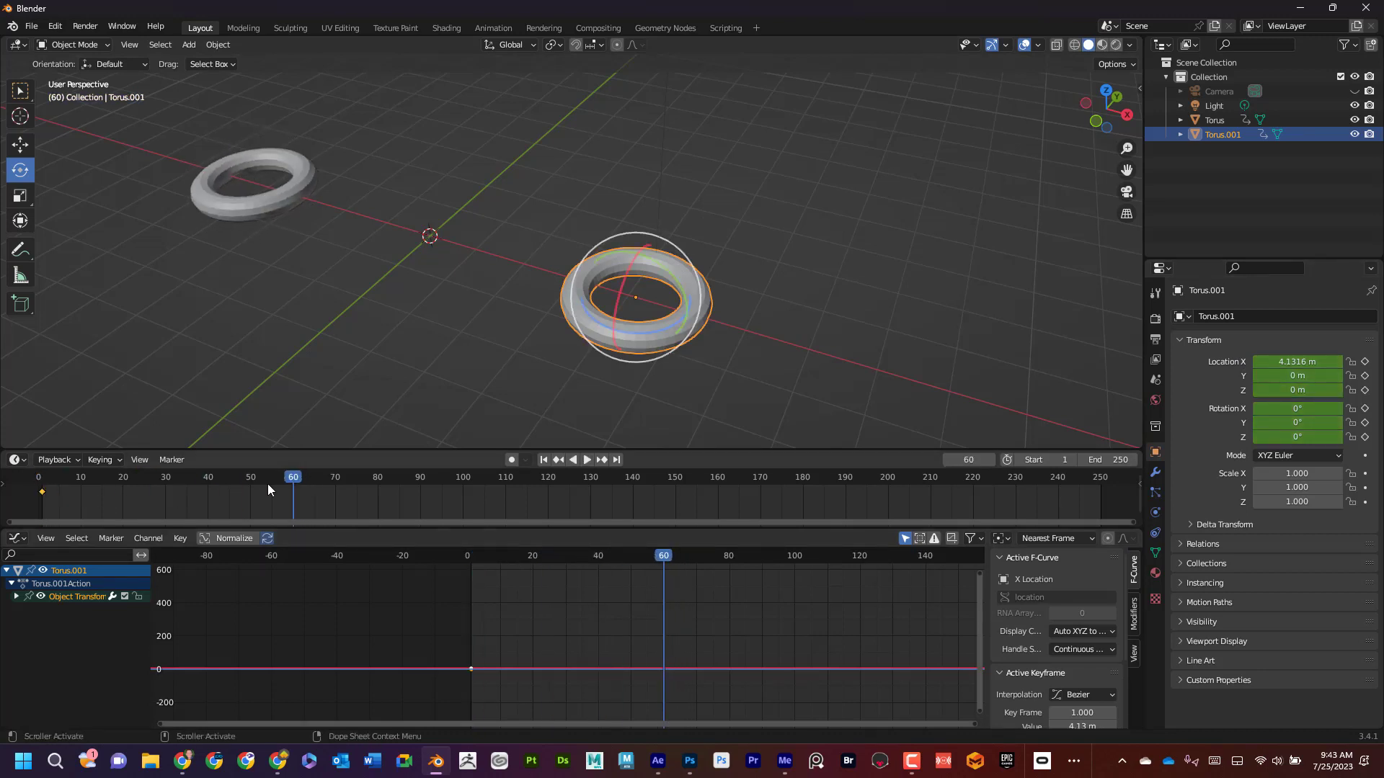
click(1324, 409)
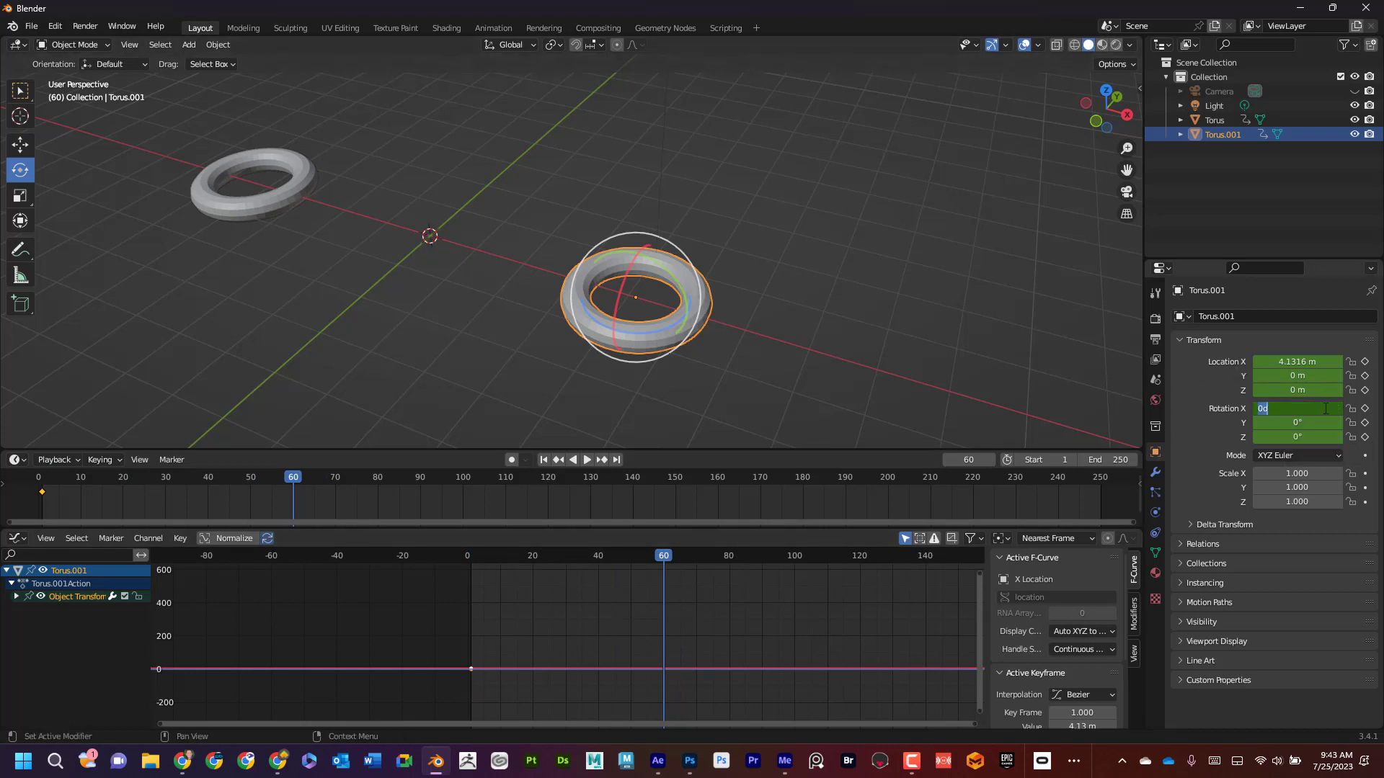
key(BackSpace)
key(Return)
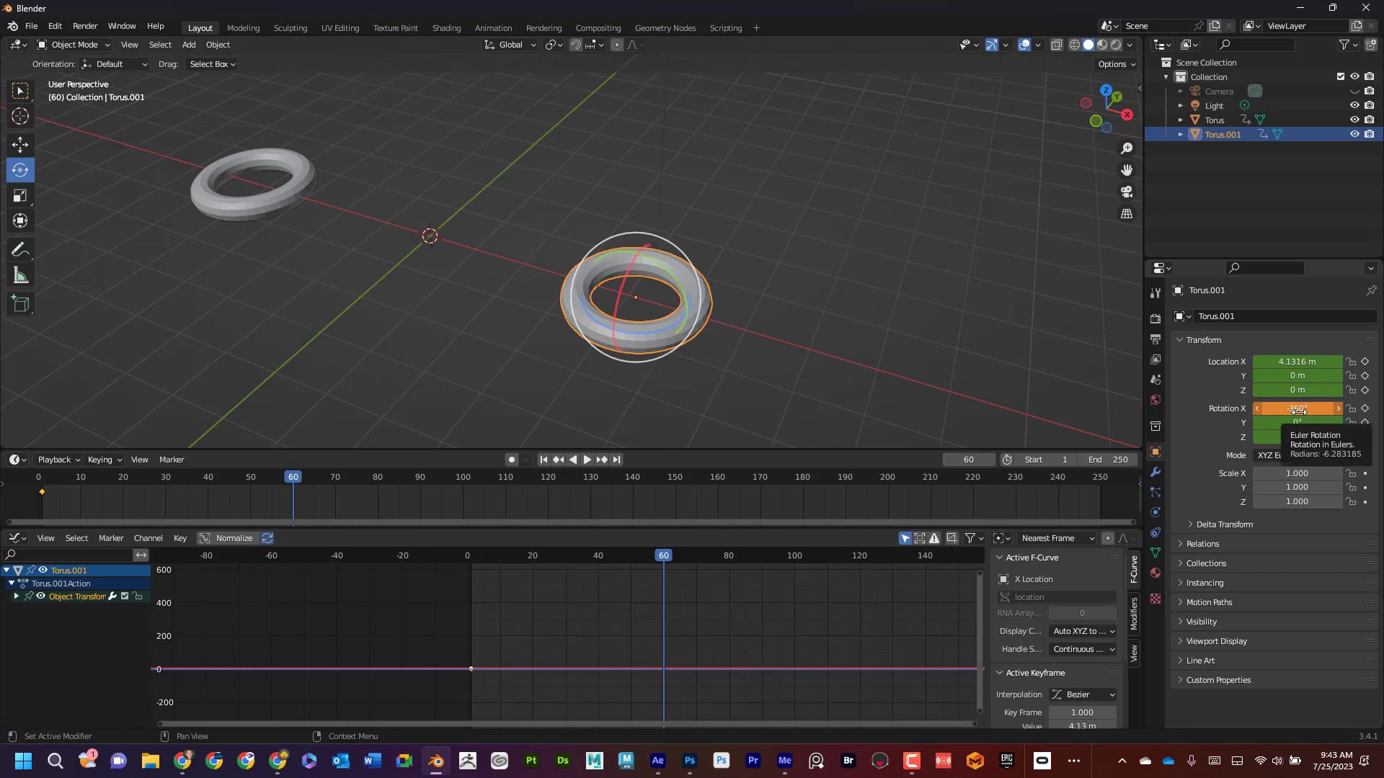
key(i)
key(i)
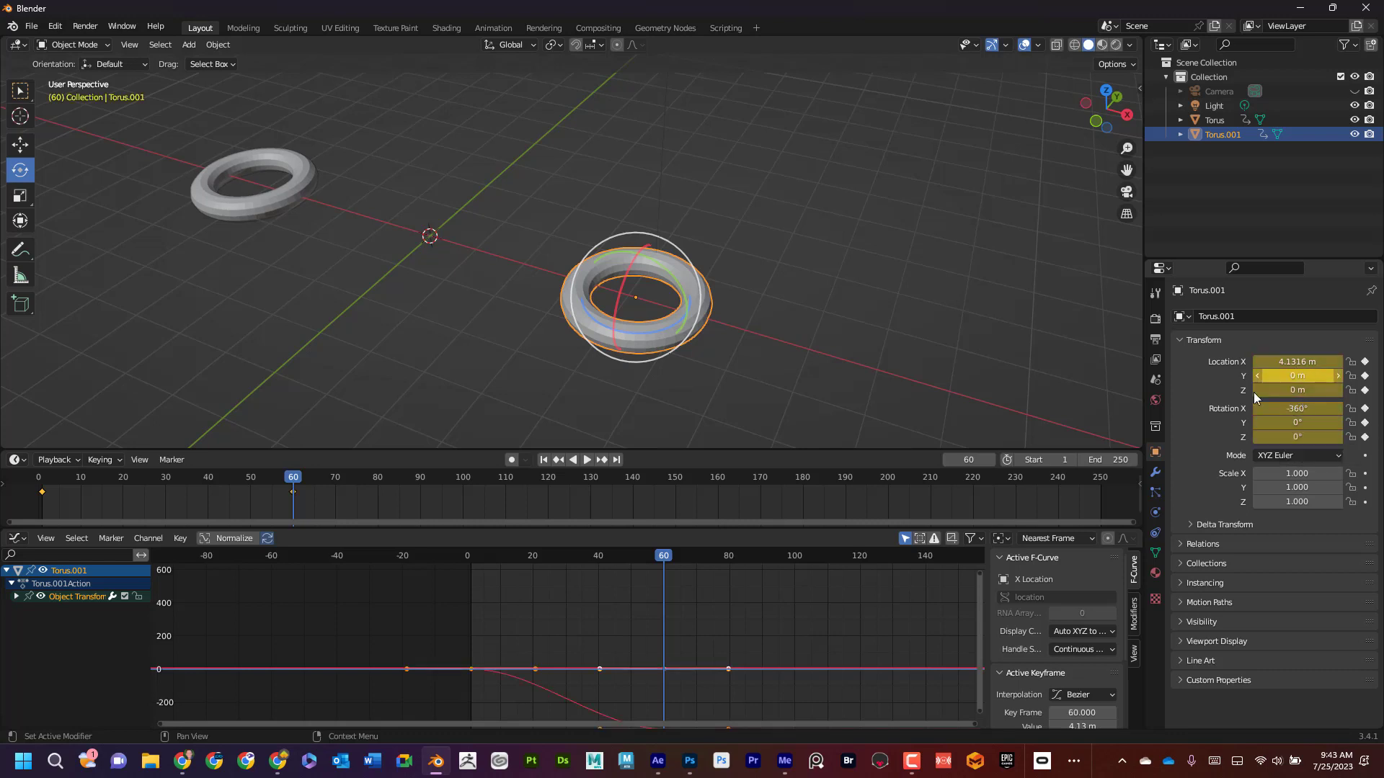
Step: Set all of the second torus's keyframes to Linear interpolation and its F-curve extrapolation to Make Cyclic (F-Modifier)
scroll(760, 648, down, 1)
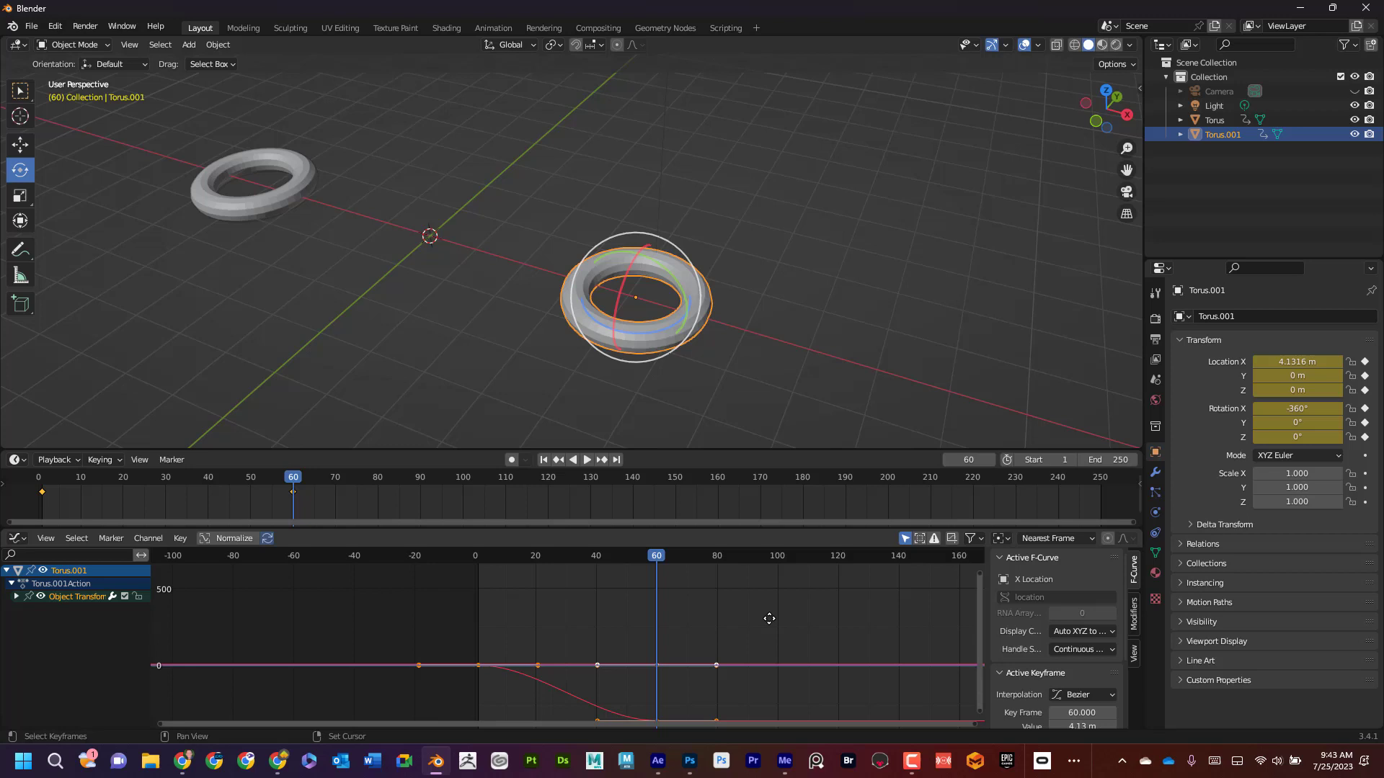
middle_drag(768, 629, 761, 581)
mouse_move(448, 593)
mouse_down()
mouse_move(503, 626)
mouse_move(721, 686)
mouse_up()
right_click(558, 643)
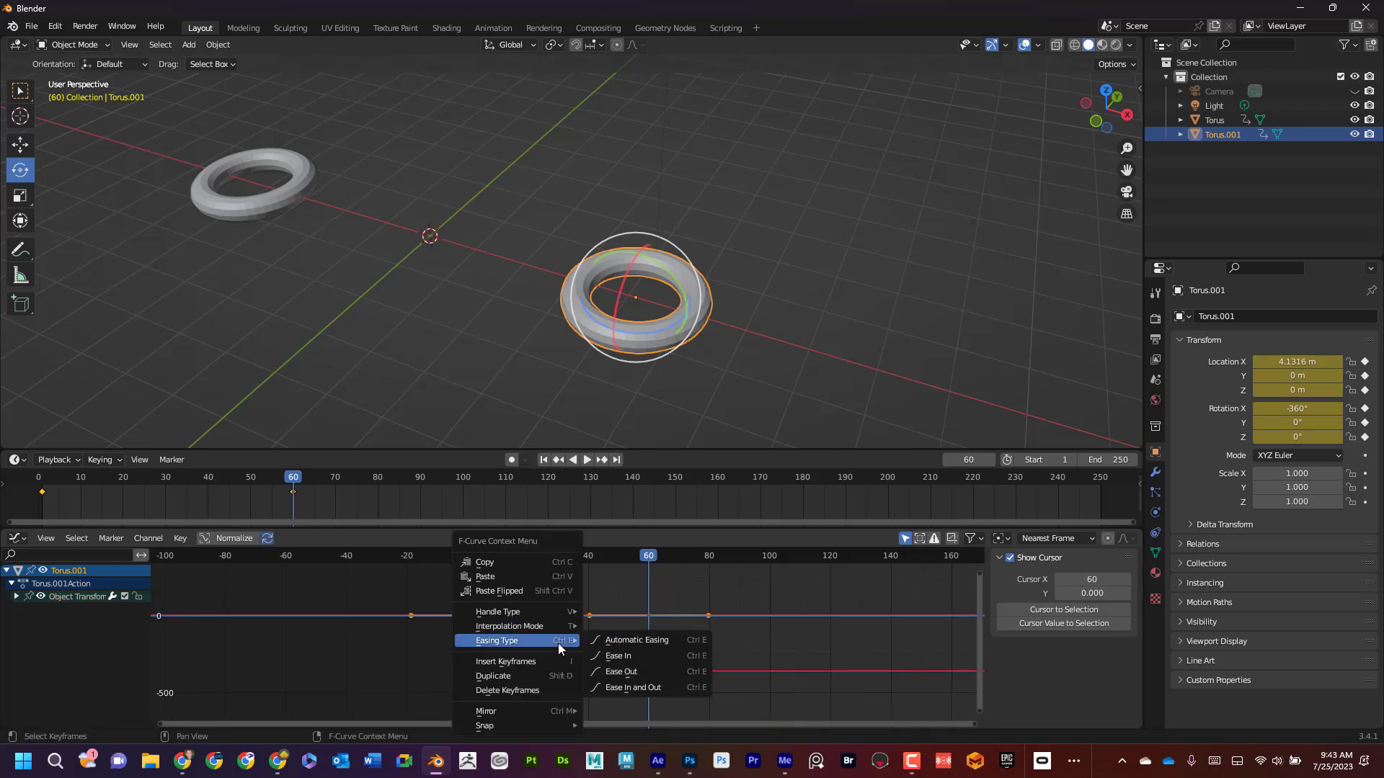
mouse_move(565, 627)
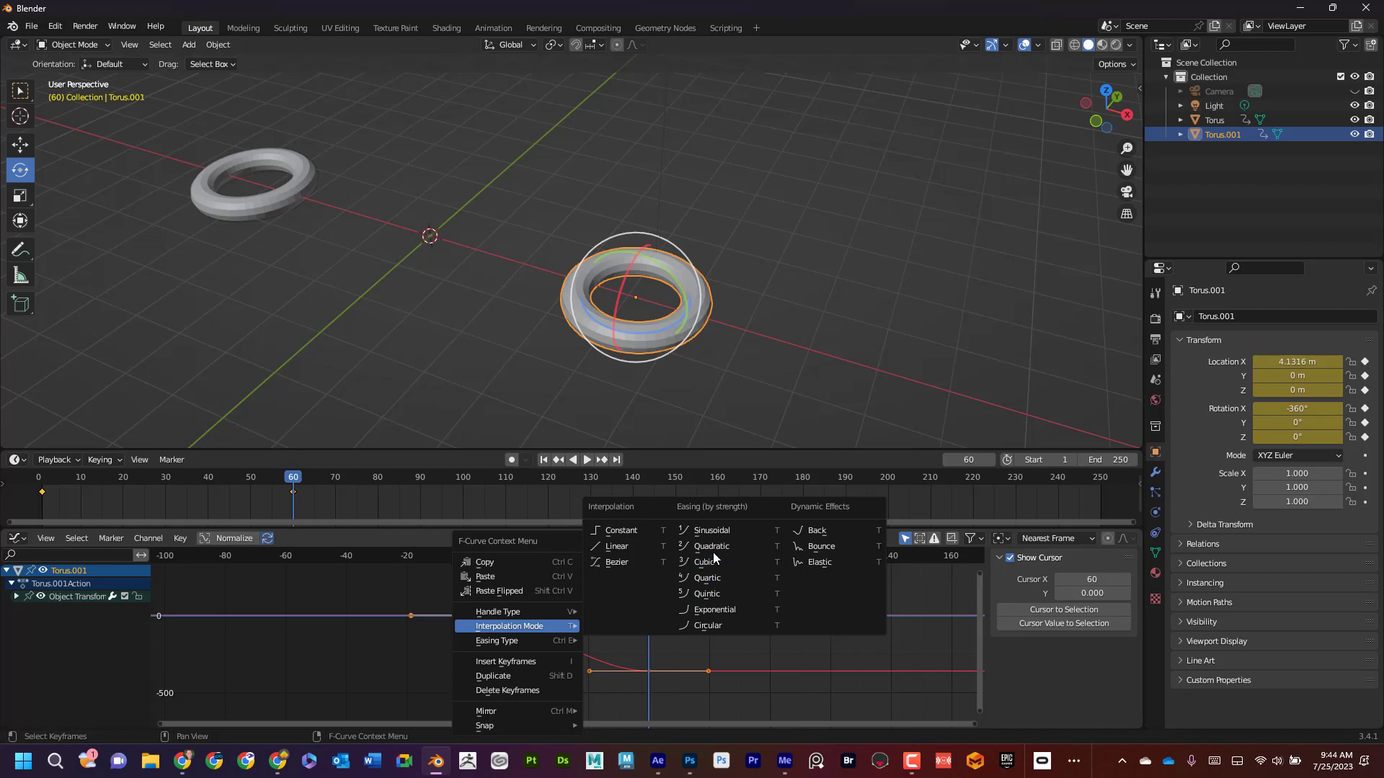
click(605, 547)
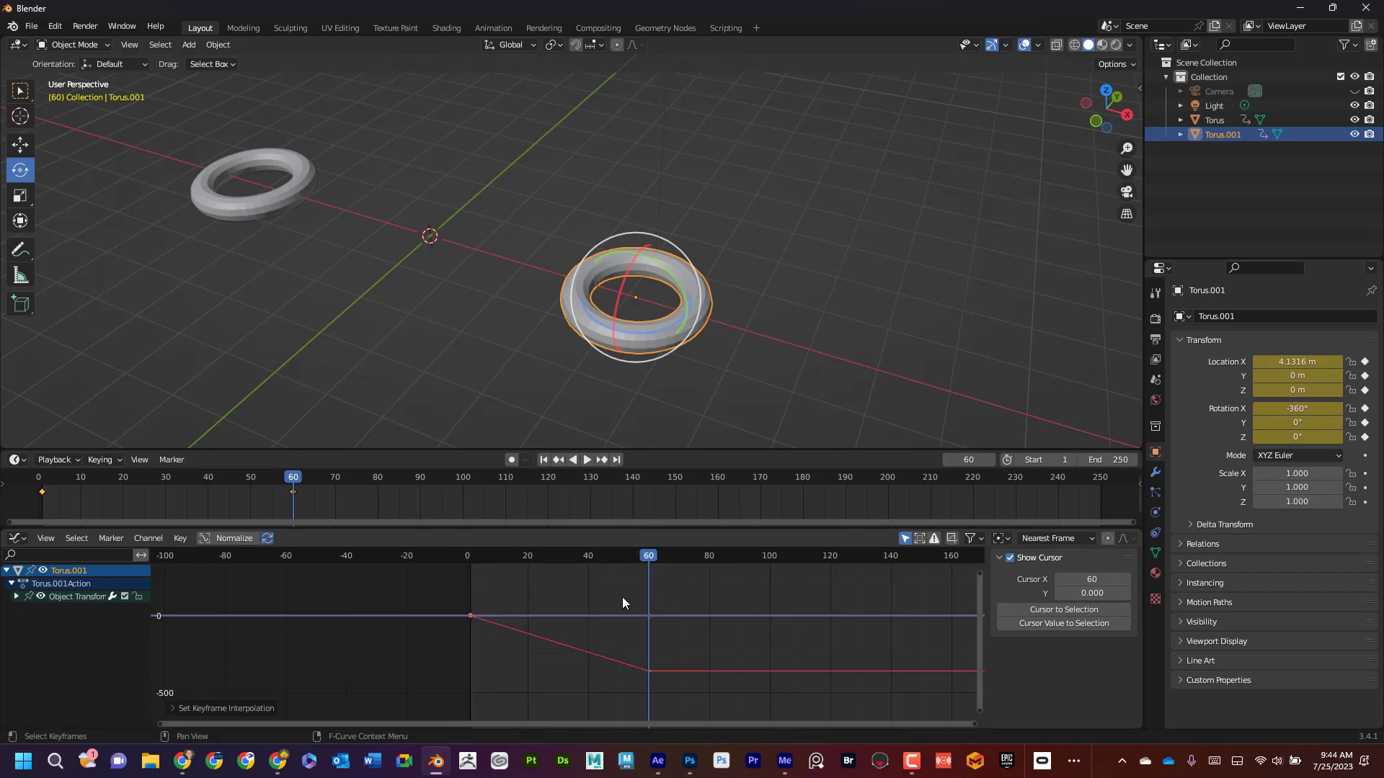
key(shift+e)
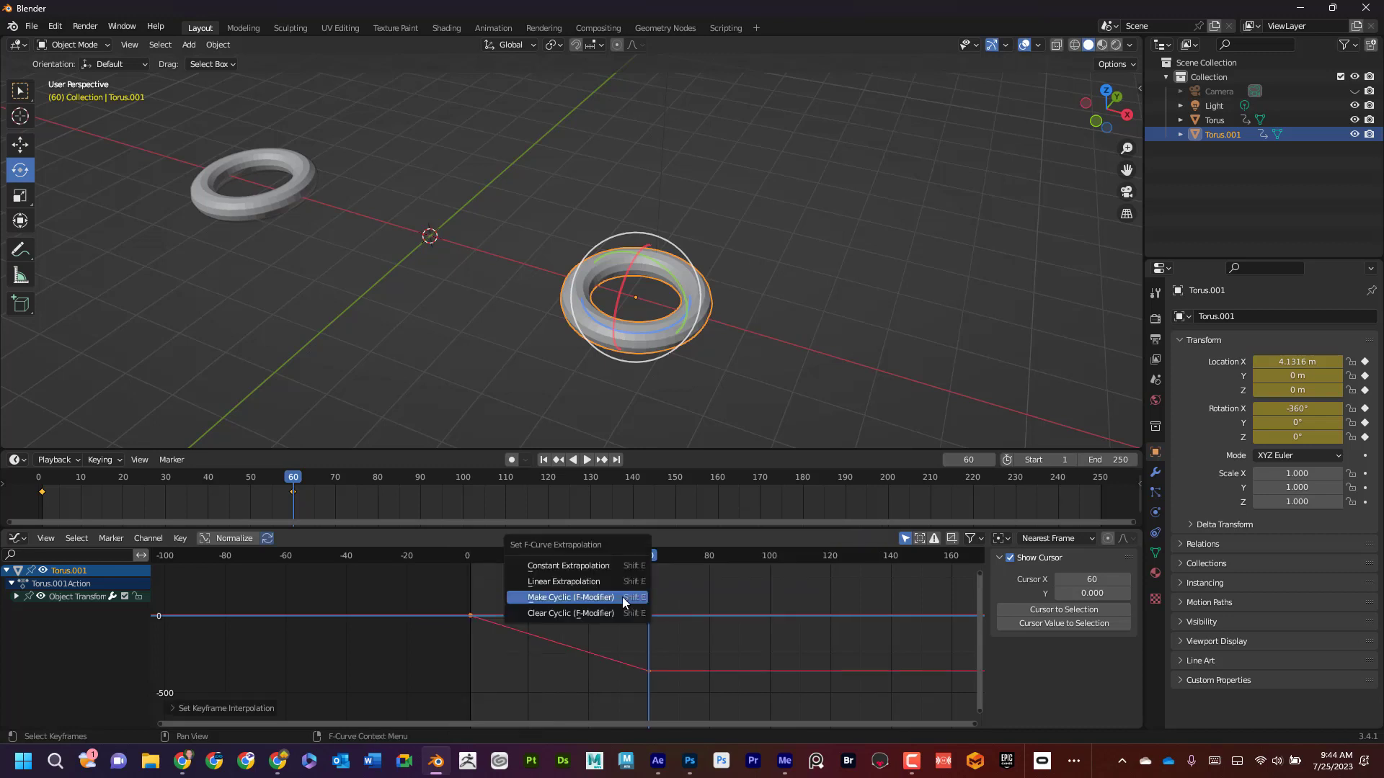
click(621, 596)
Step: Play the animation to check both tori rotating in opposite directions, and return to frame 1
click(585, 460)
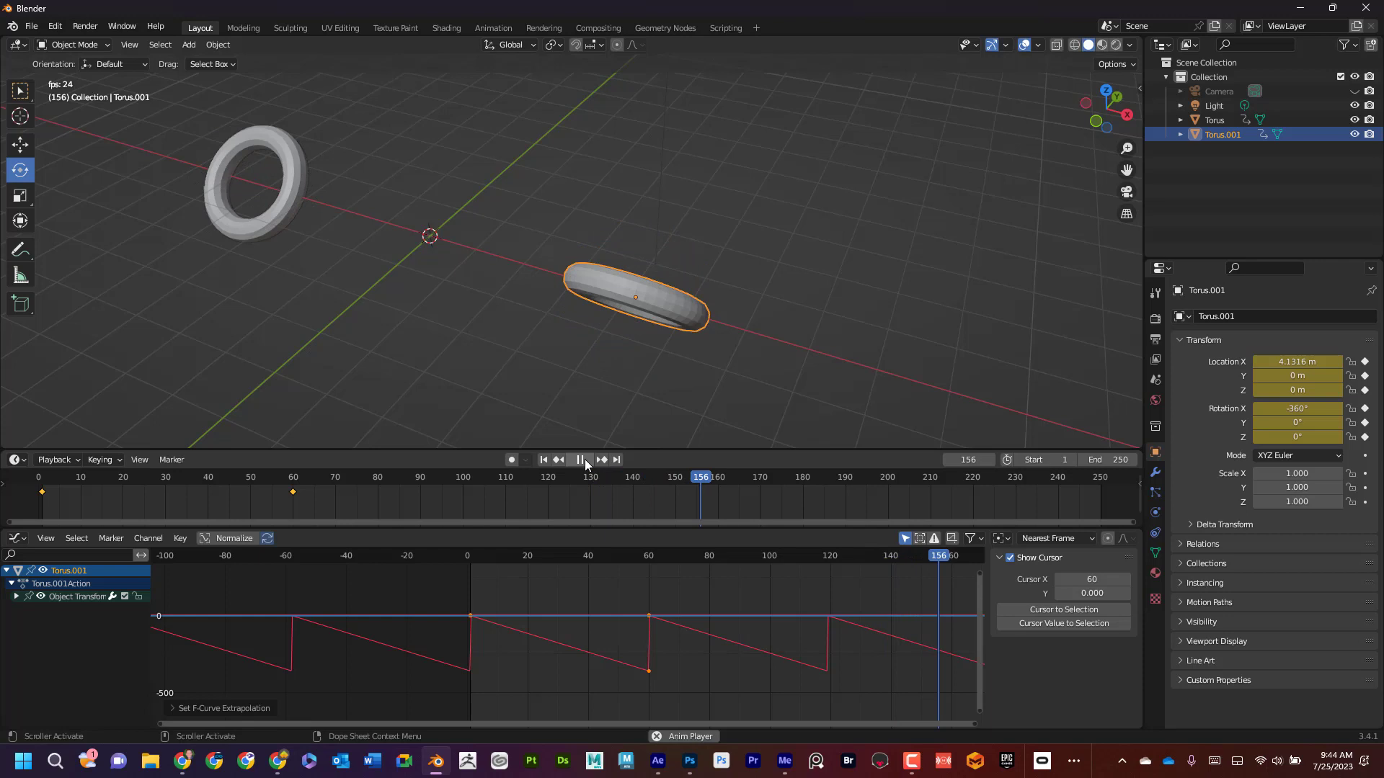
click(583, 460)
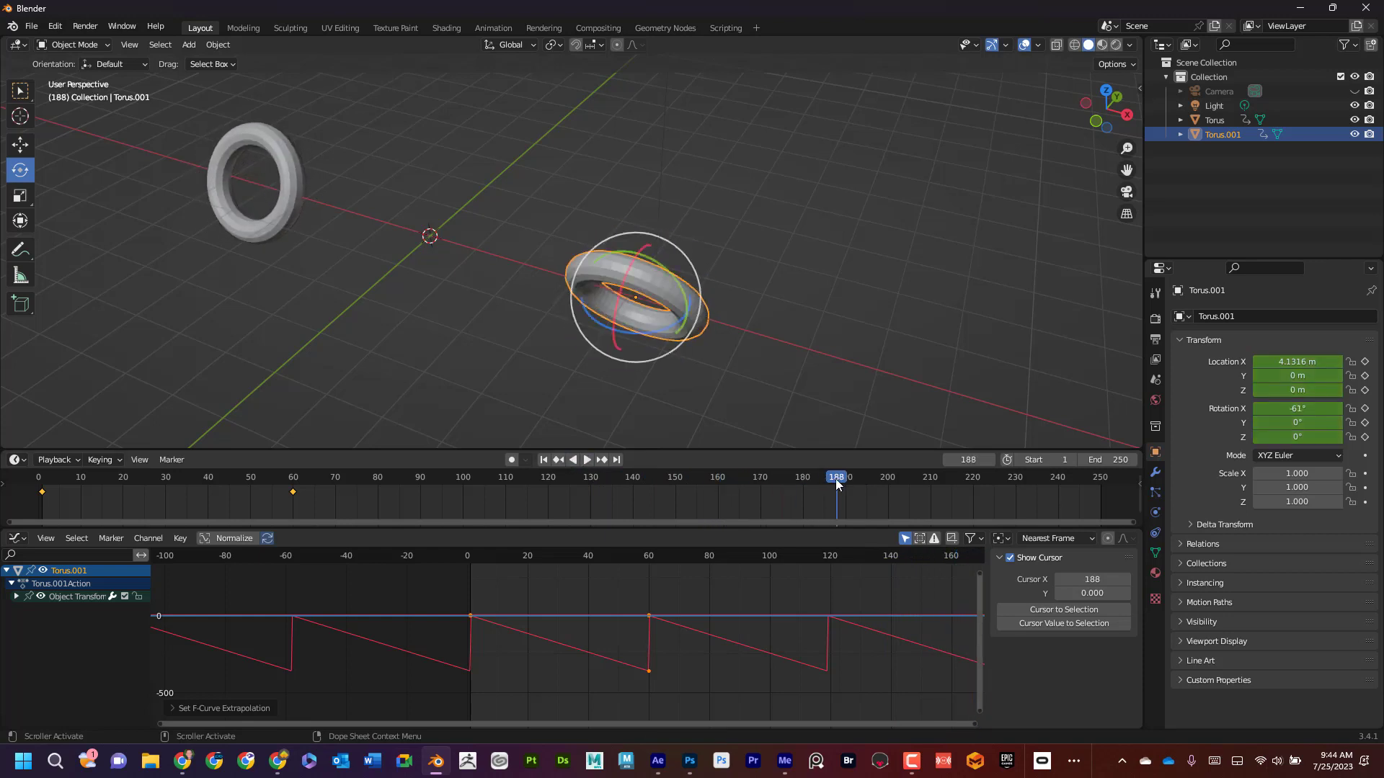
drag(836, 479, 38, 478)
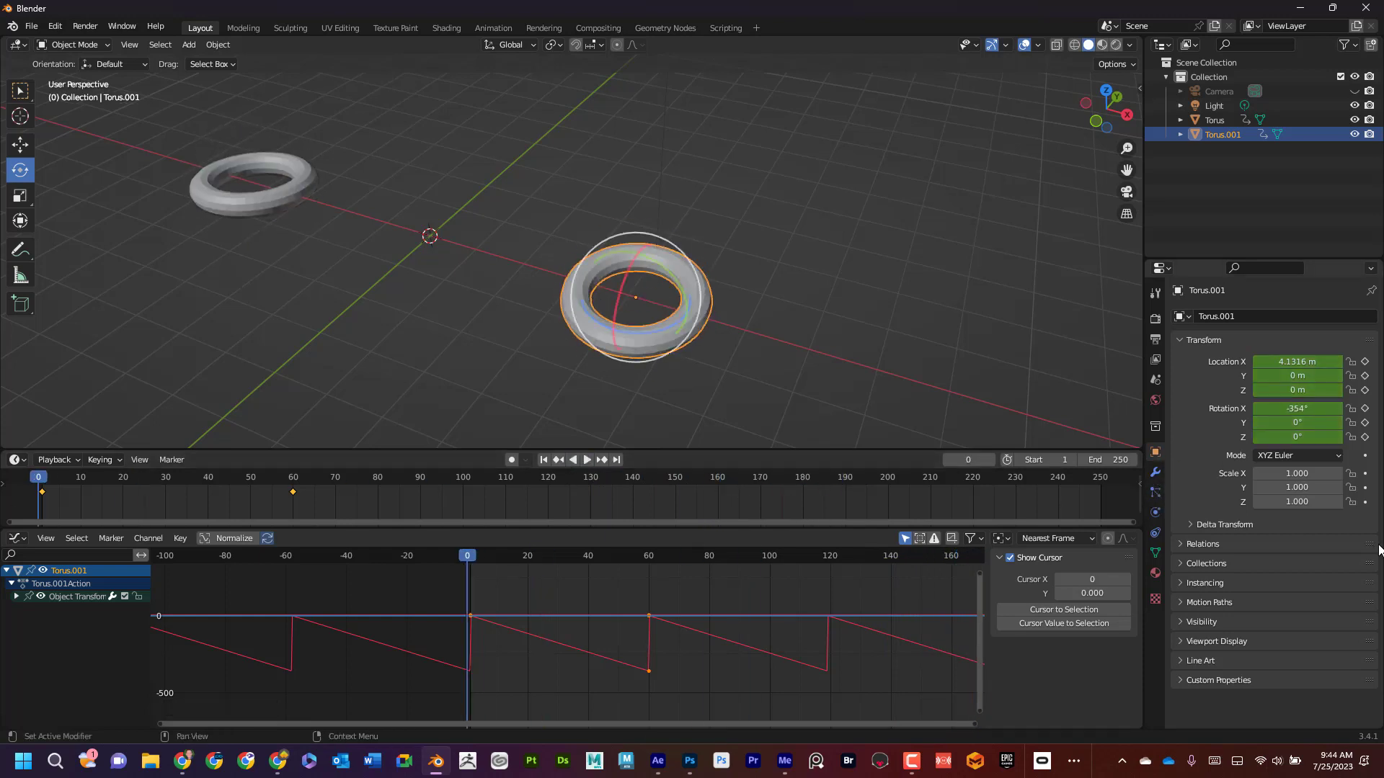
key(space)
key(space)
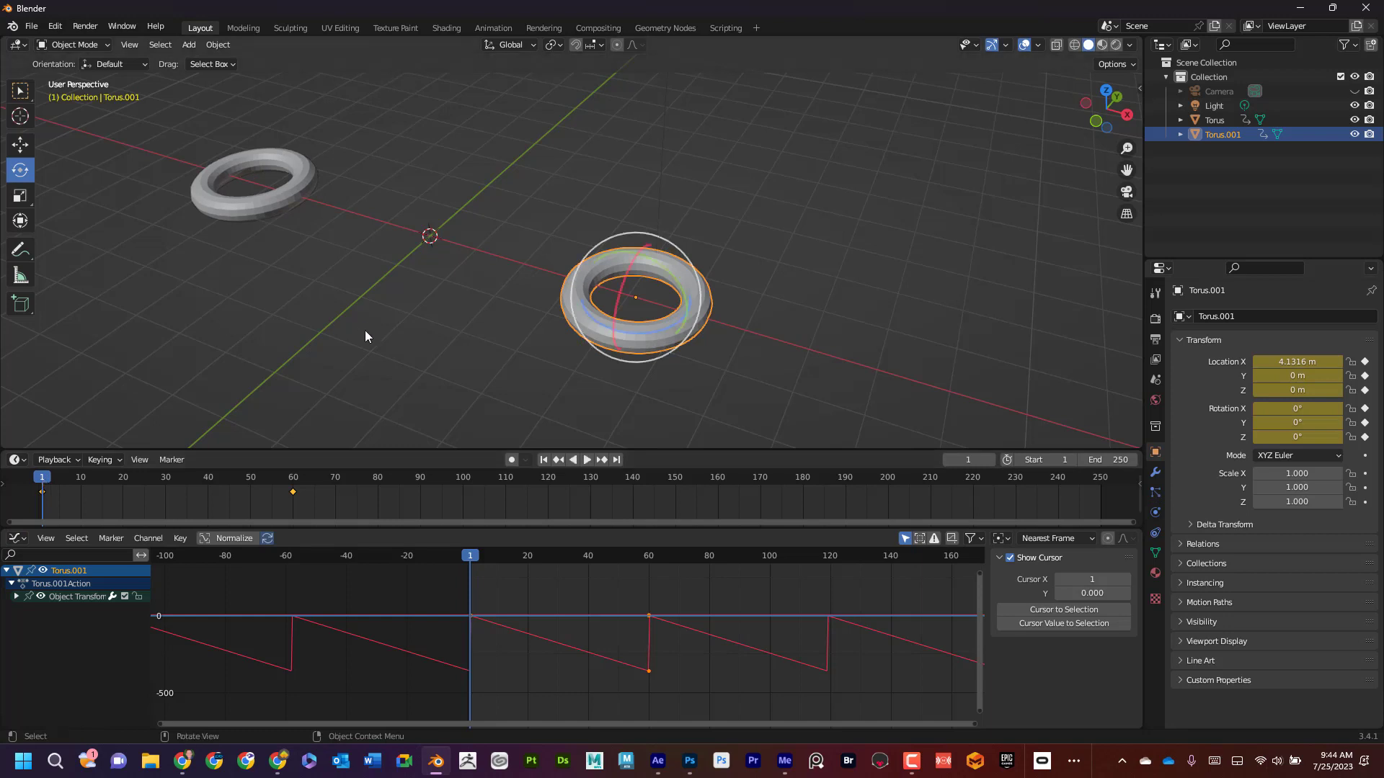
Step: Add a Plain Axes empty at the world origin between the two tori
middle_drag(373, 341, 824, 201)
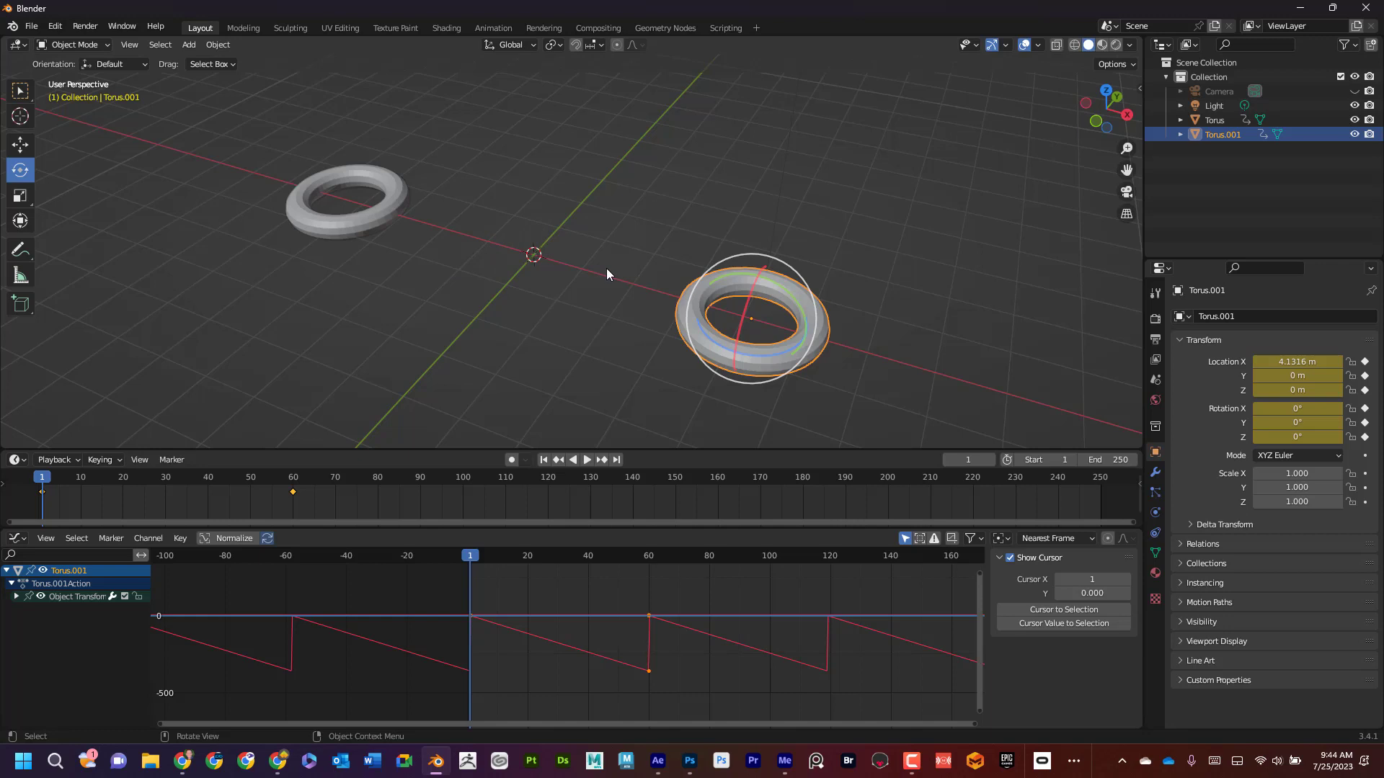
key(shift+a)
mouse_move(606, 269)
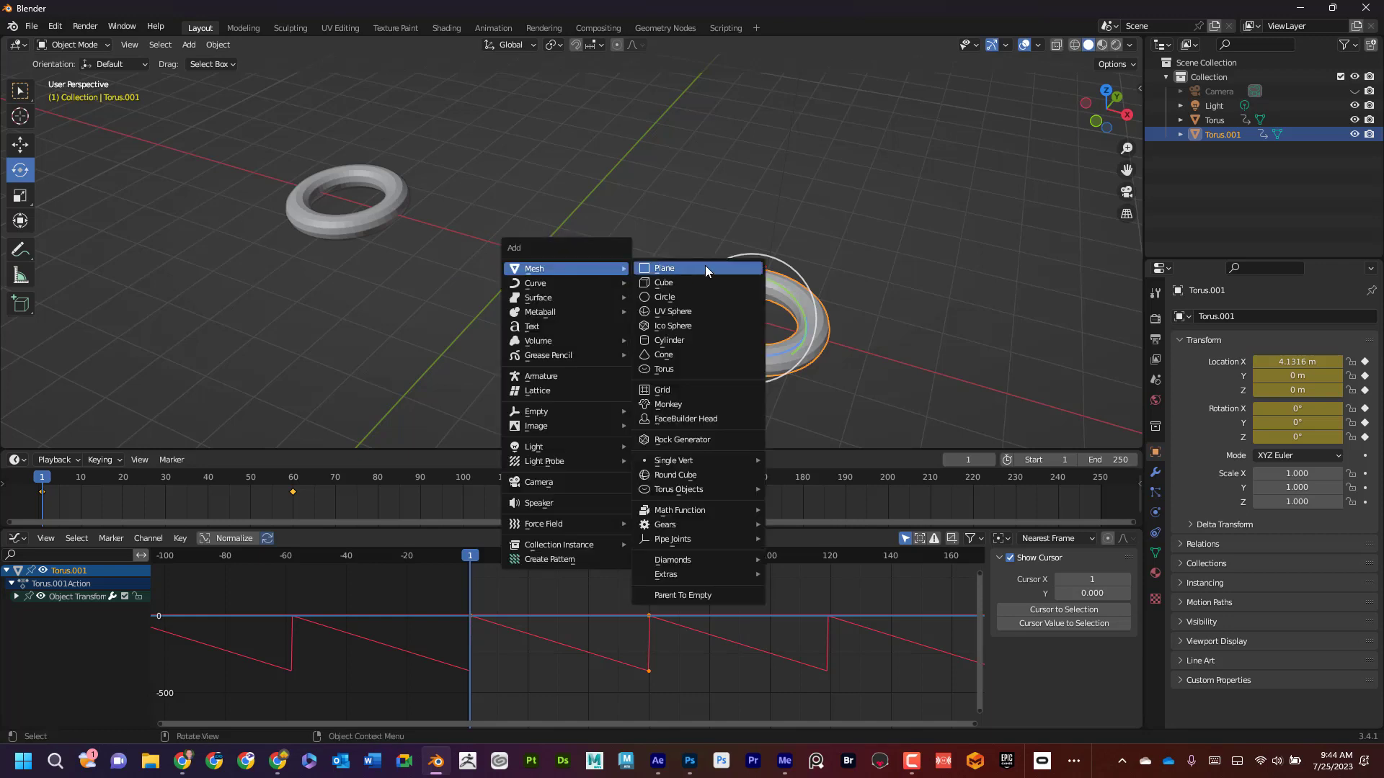
mouse_move(559, 353)
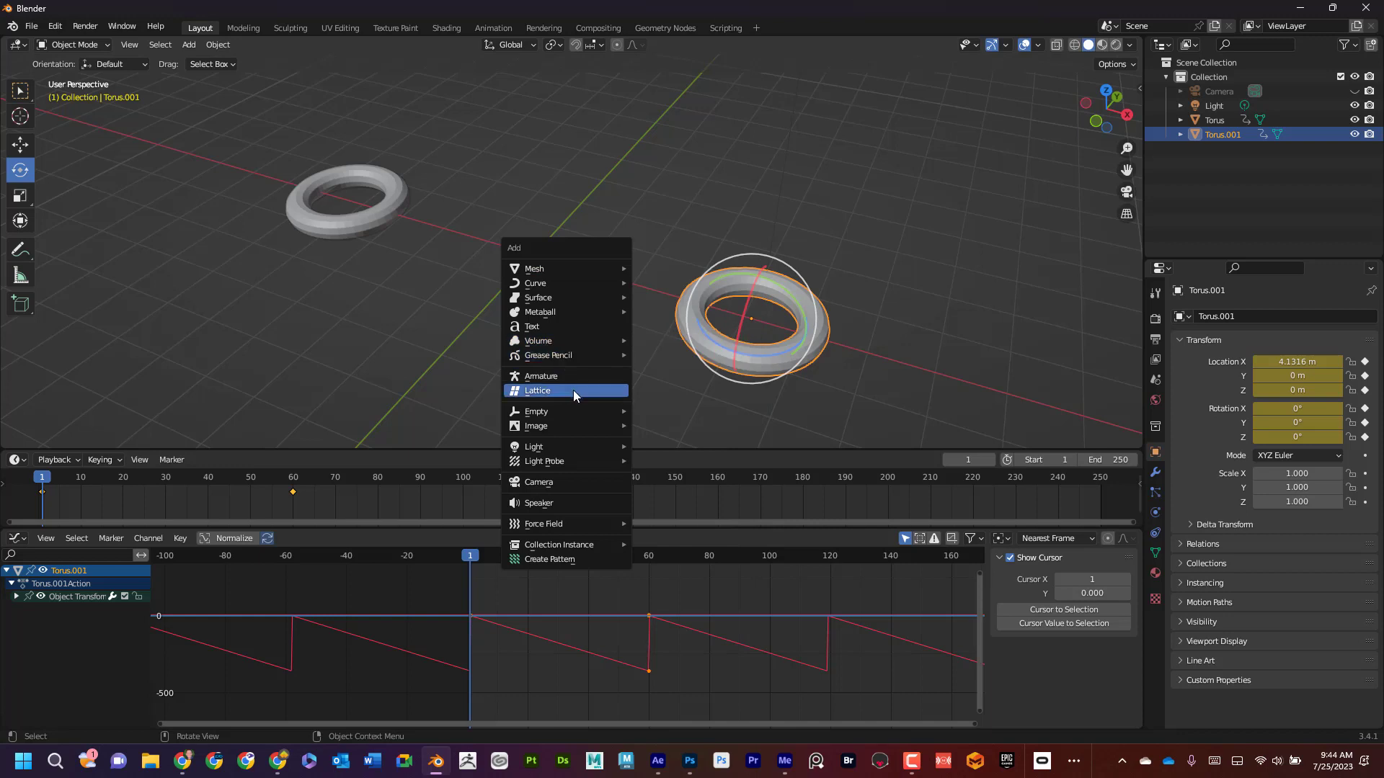
mouse_move(567, 414)
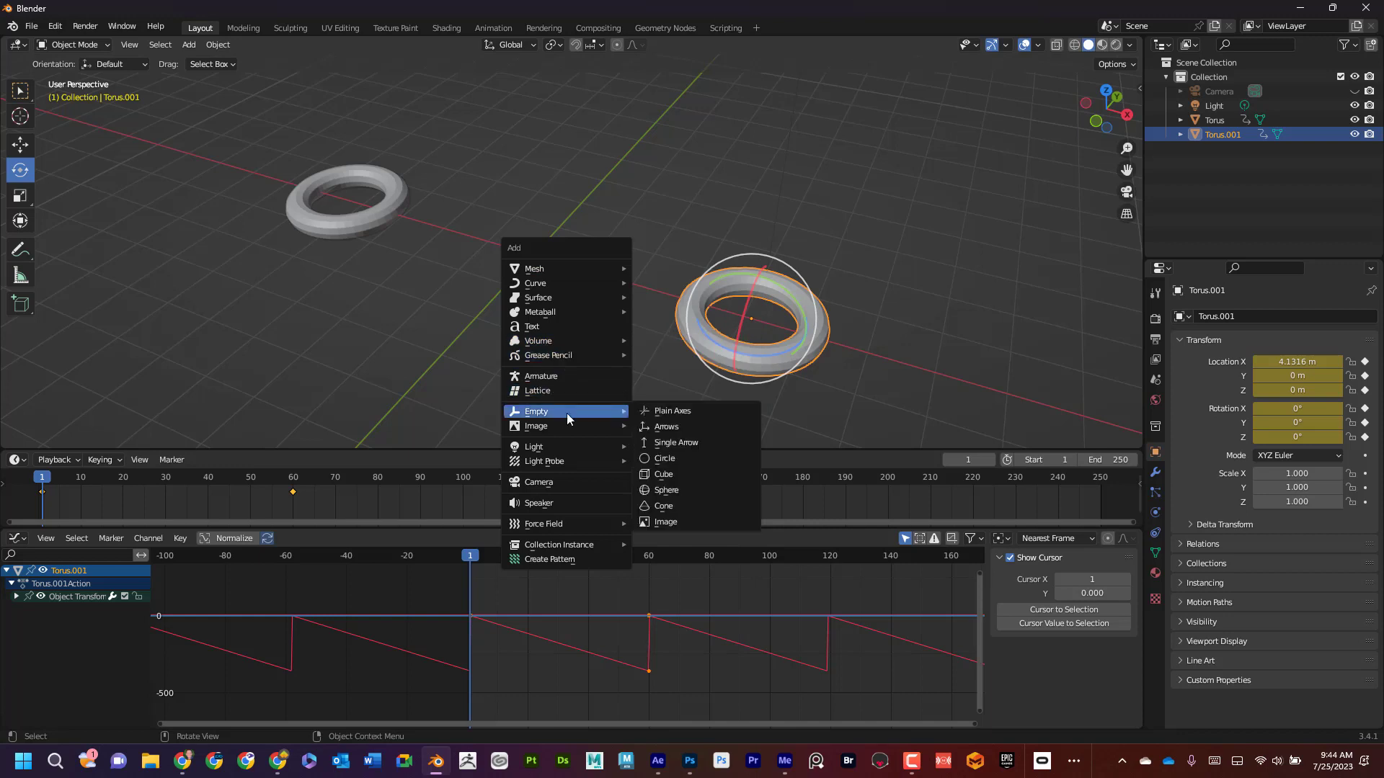
click(693, 411)
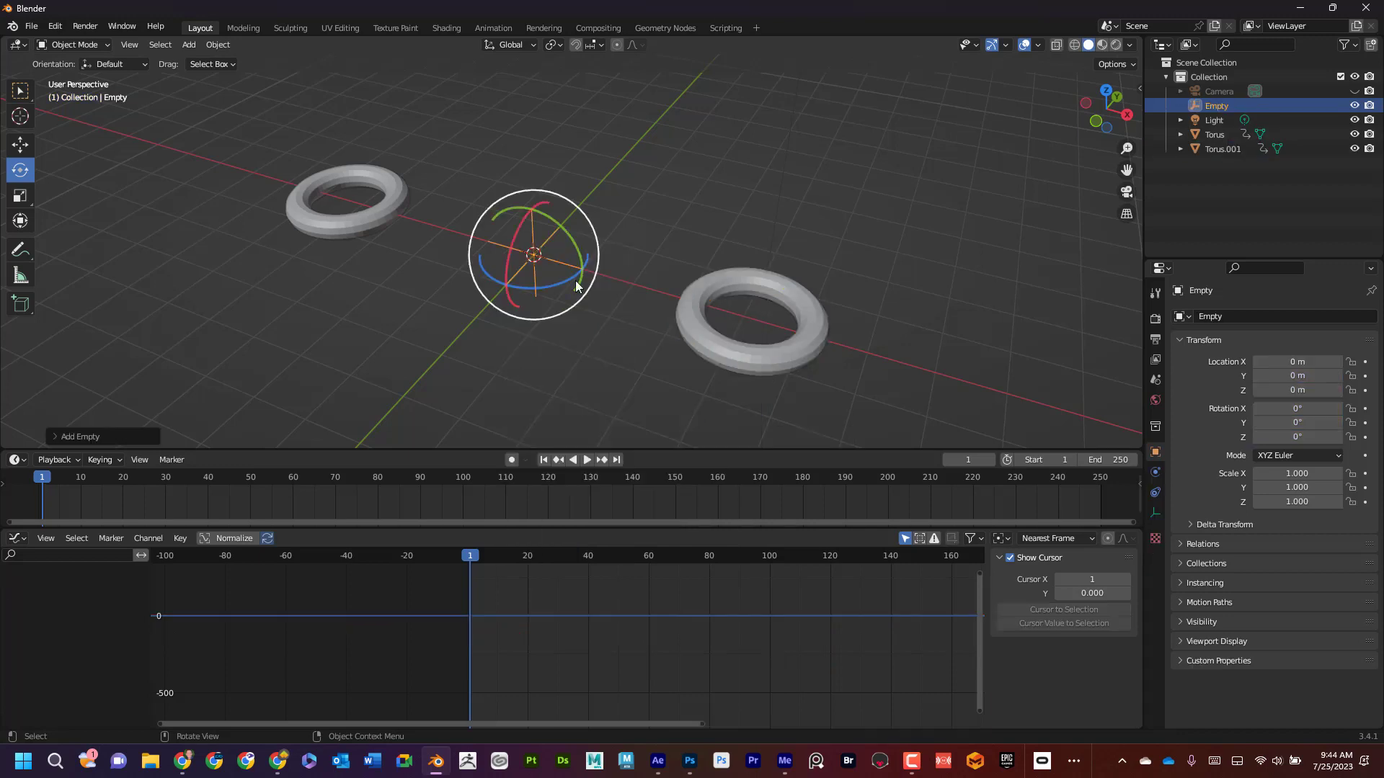
Step: Try moving the empty up along the Z axis by about 2 m, and undo the move
click(22, 147)
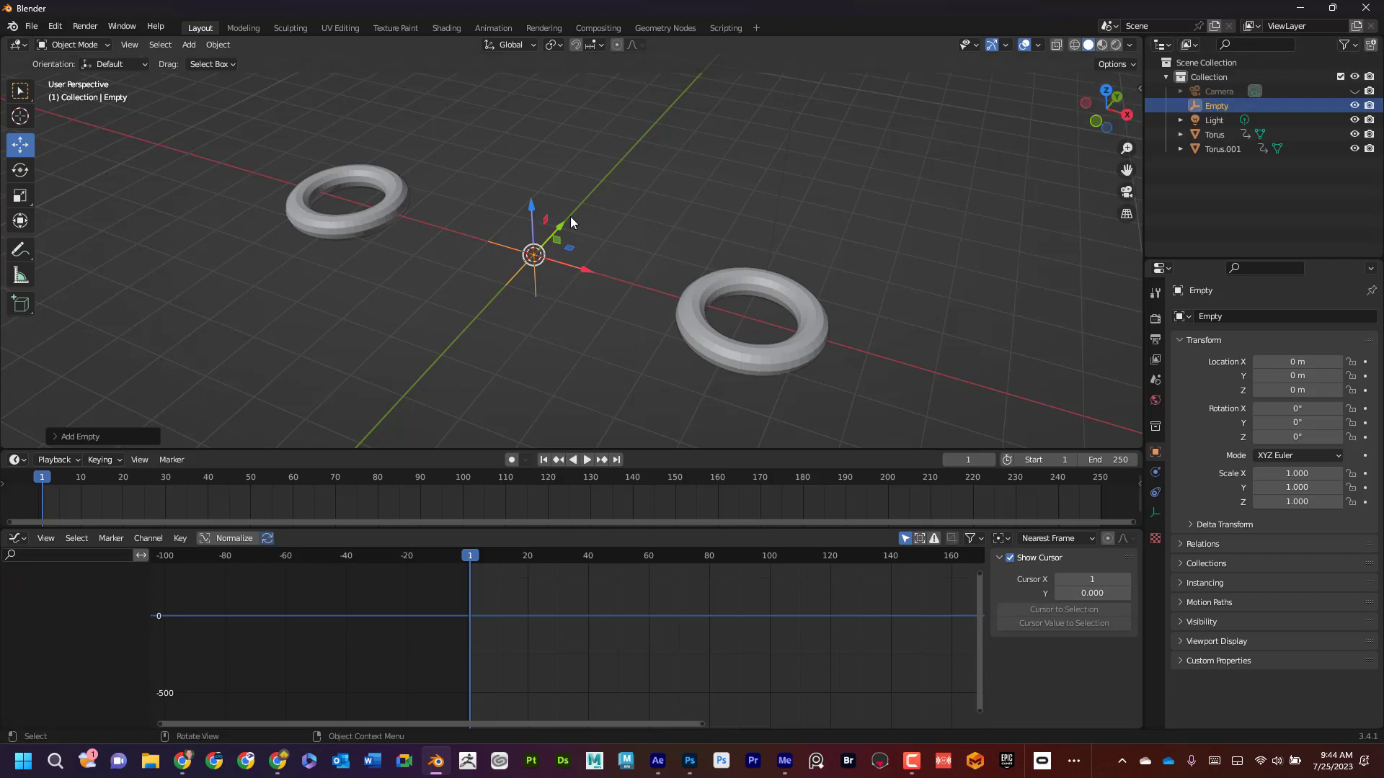
drag(530, 173, 530, 155)
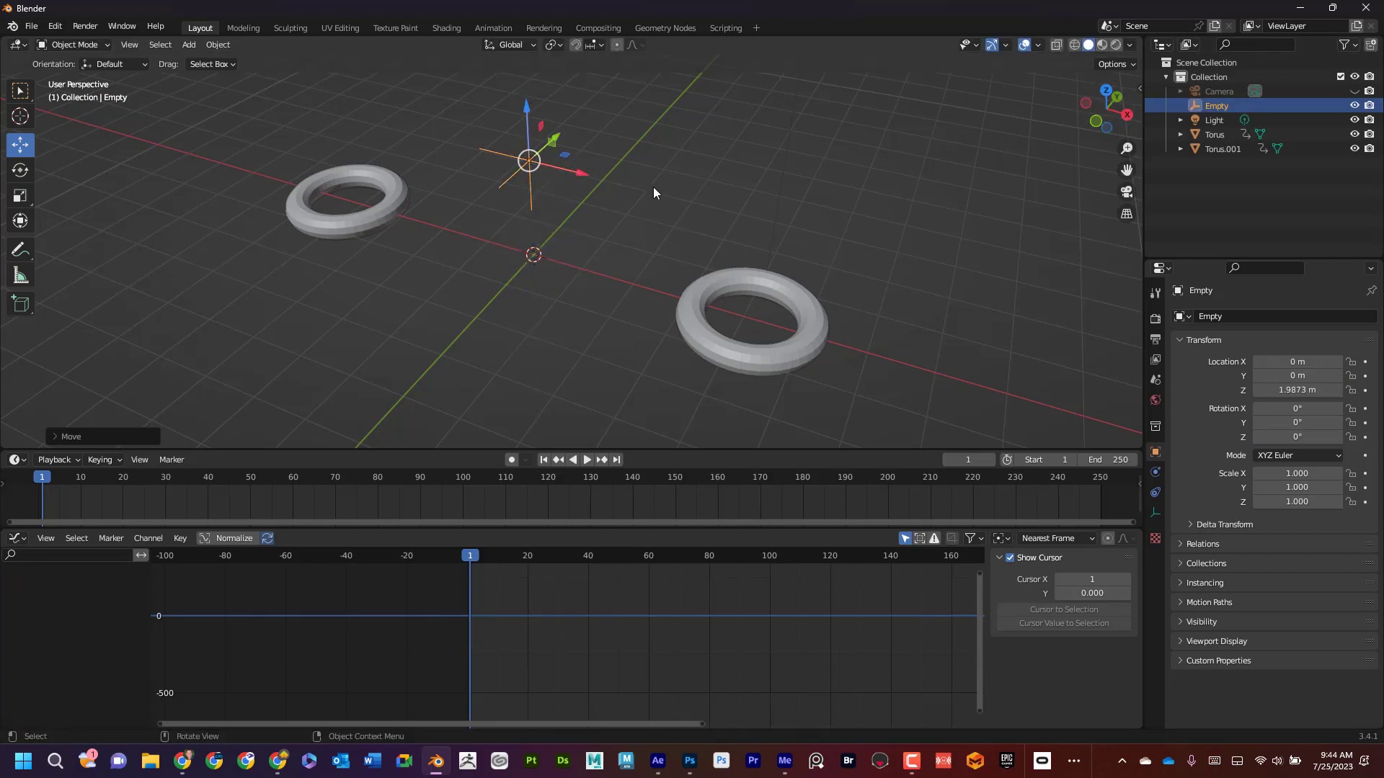
click(652, 188)
key(ctrl+z)
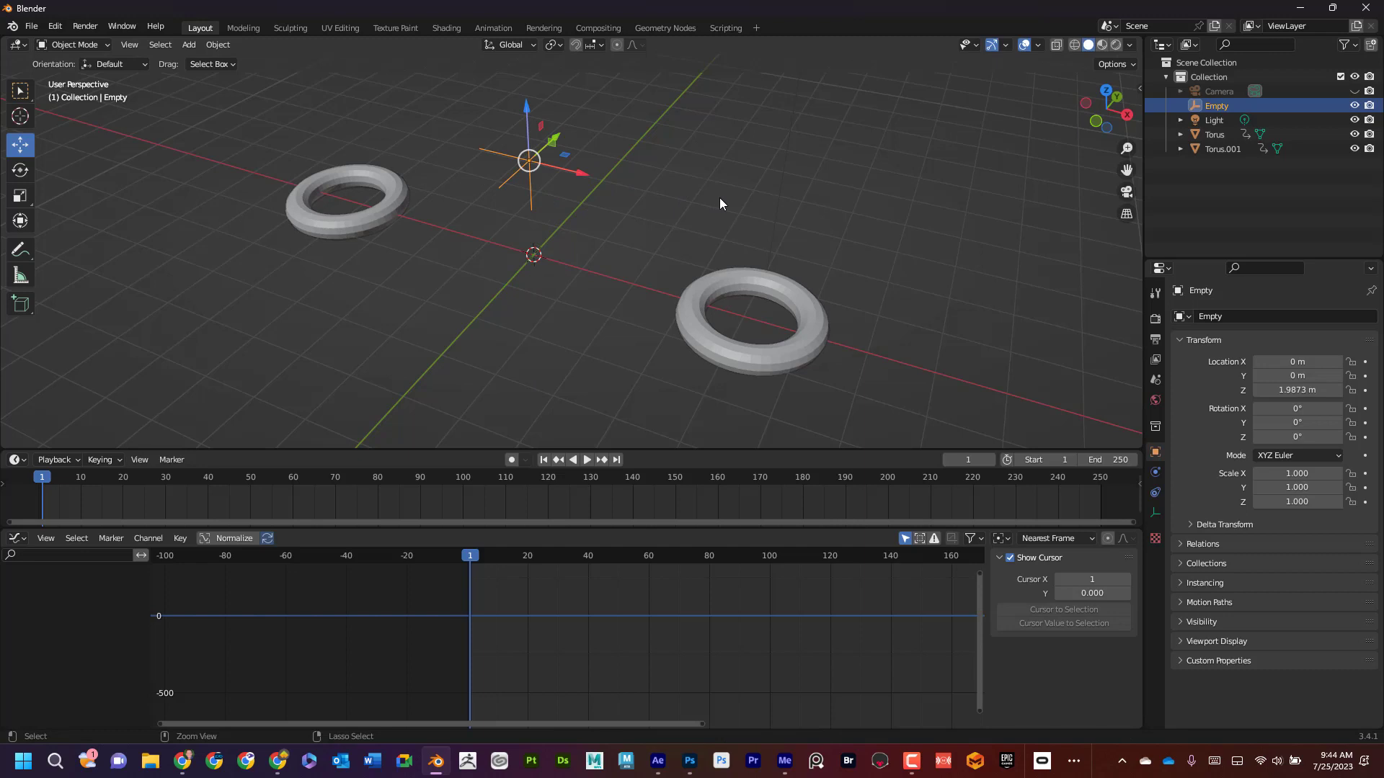
key(ctrl+z)
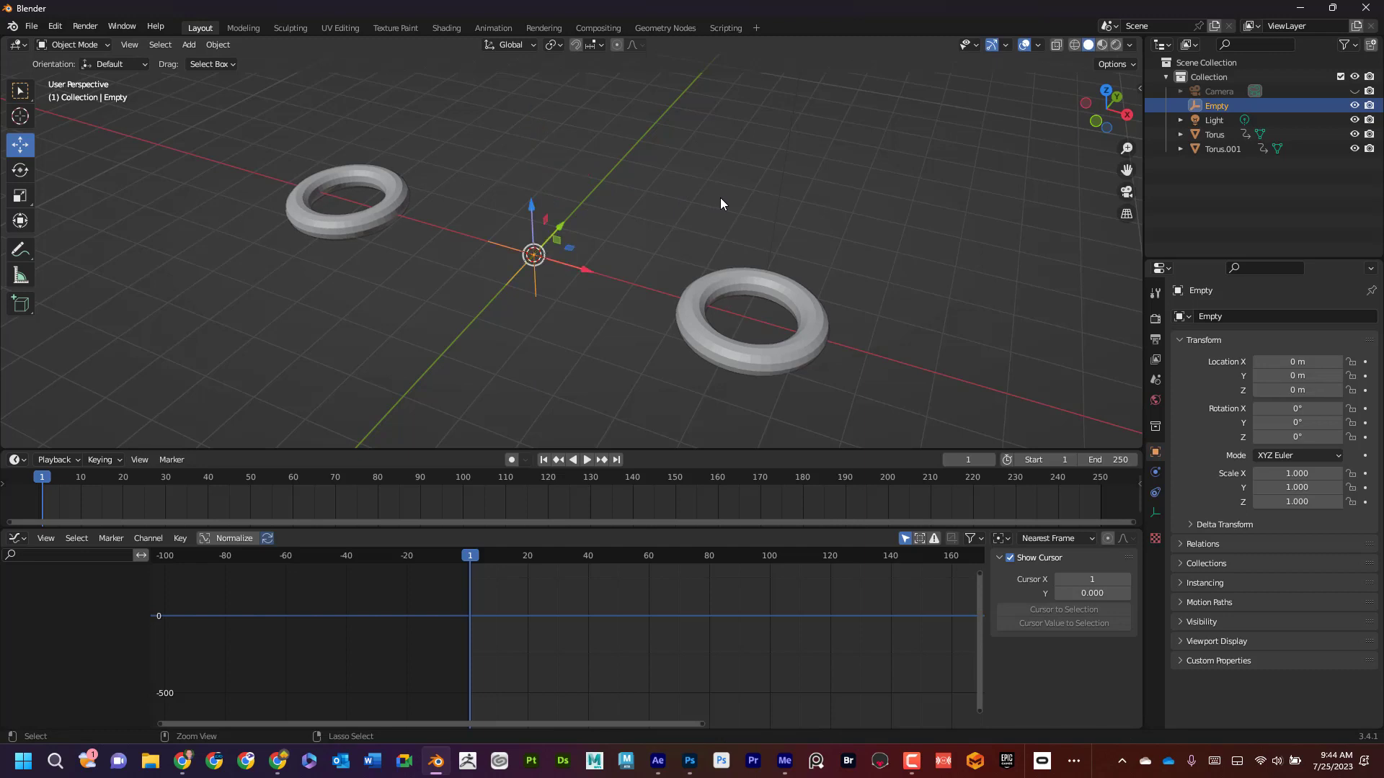
Step: Parent both tori to the empty with Object (Keep Transform), and check the hierarchy under the empty
click(1221, 137)
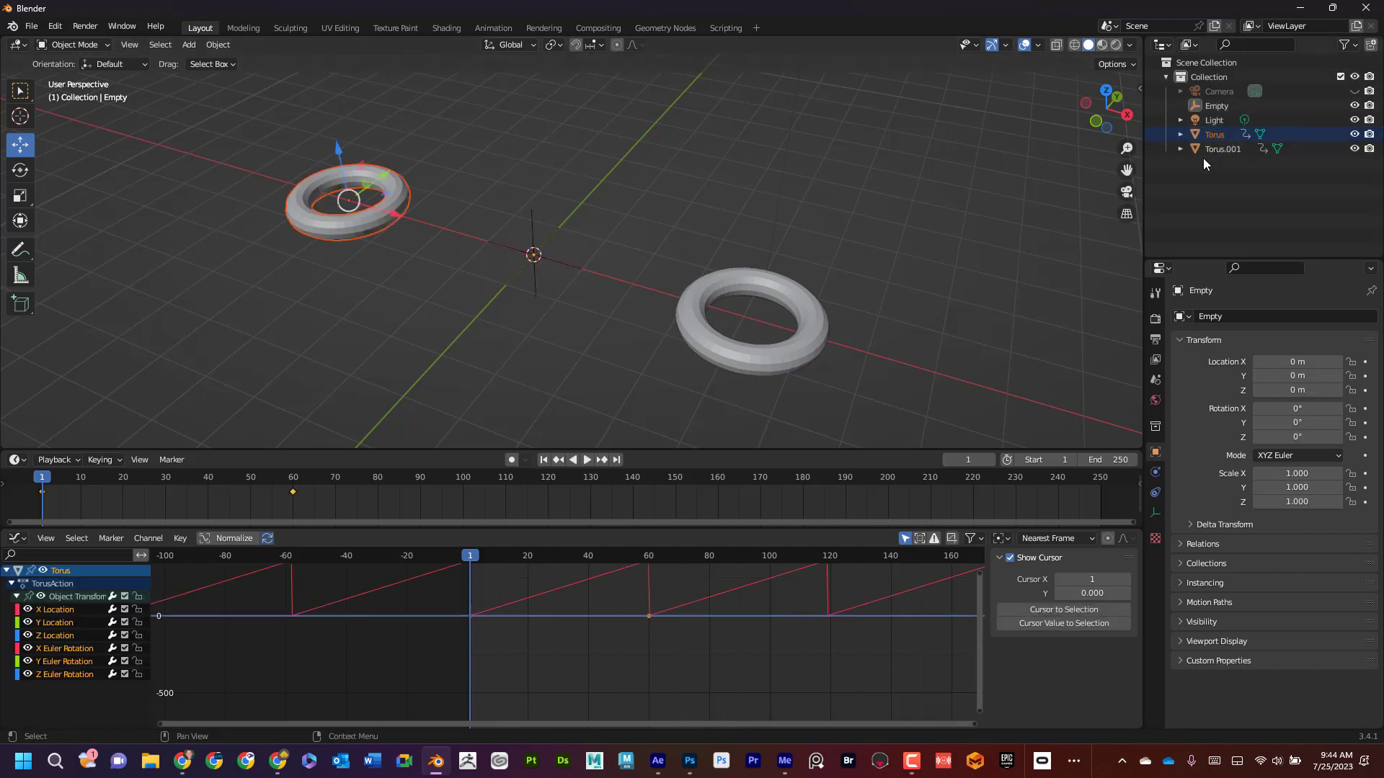
shift+click(728, 277)
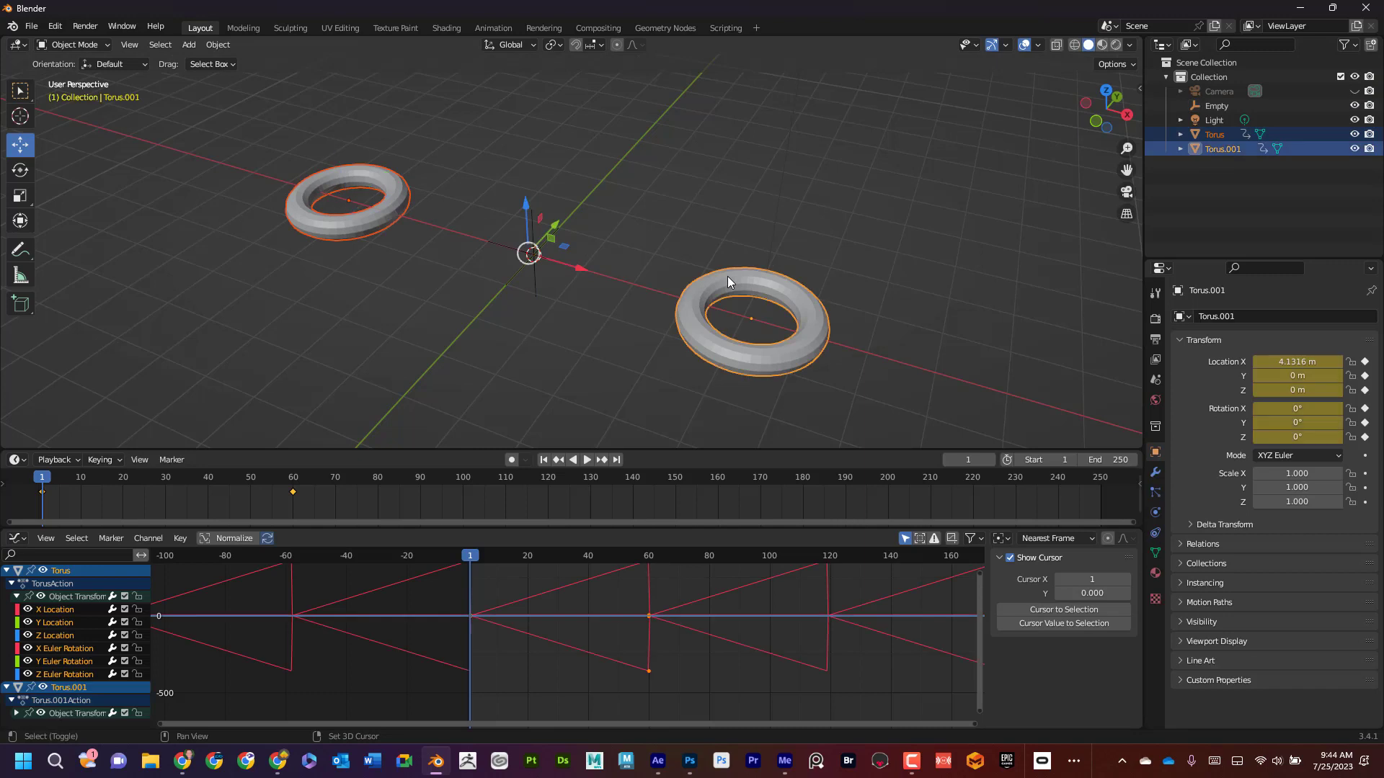
shift+click(534, 229)
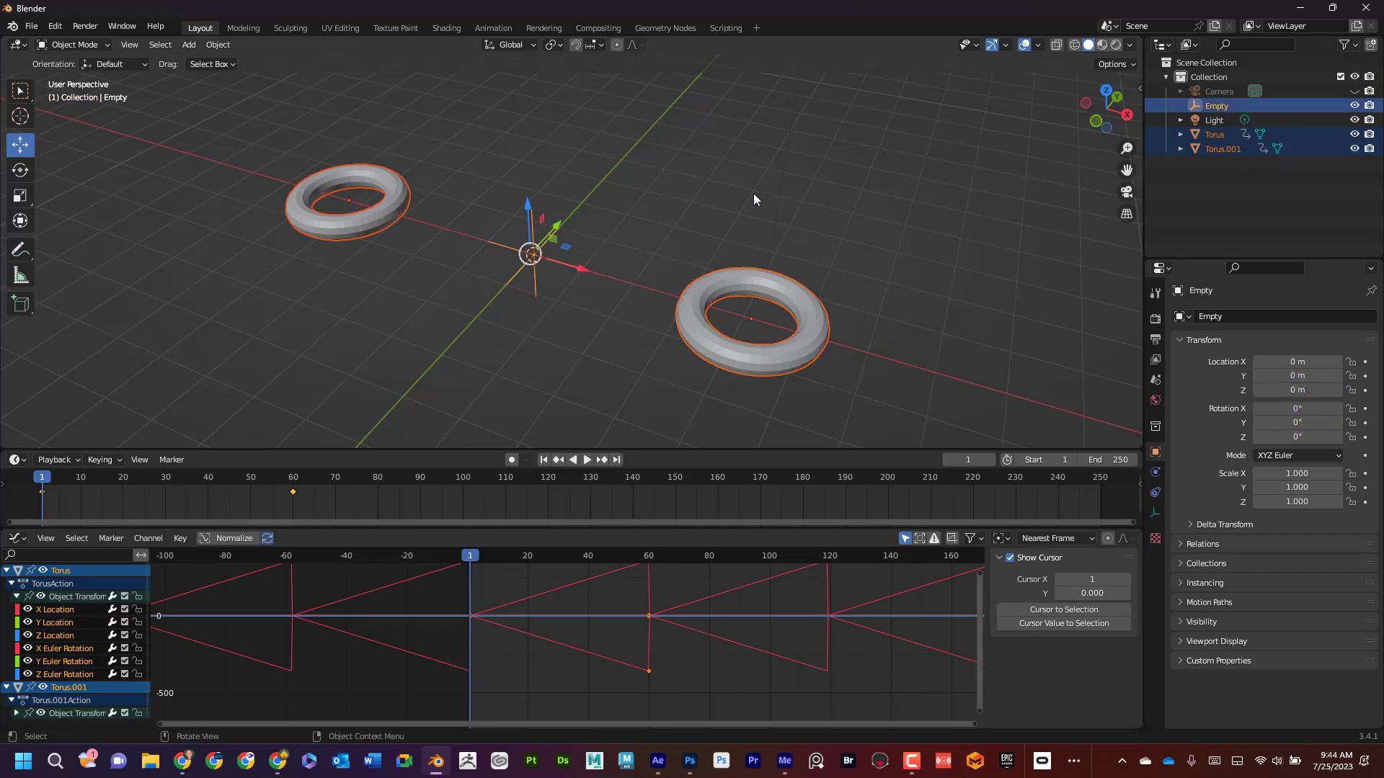
key(ctrl+p)
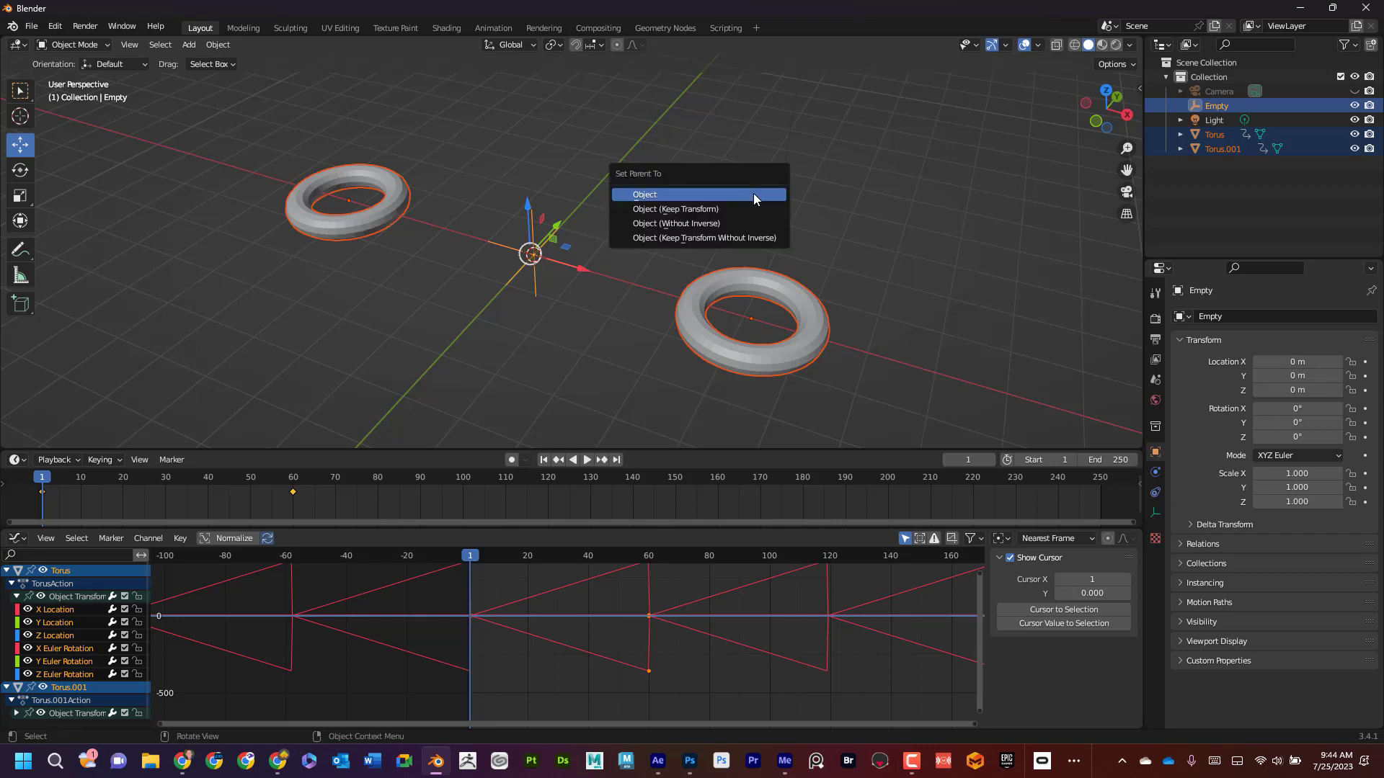
click(710, 208)
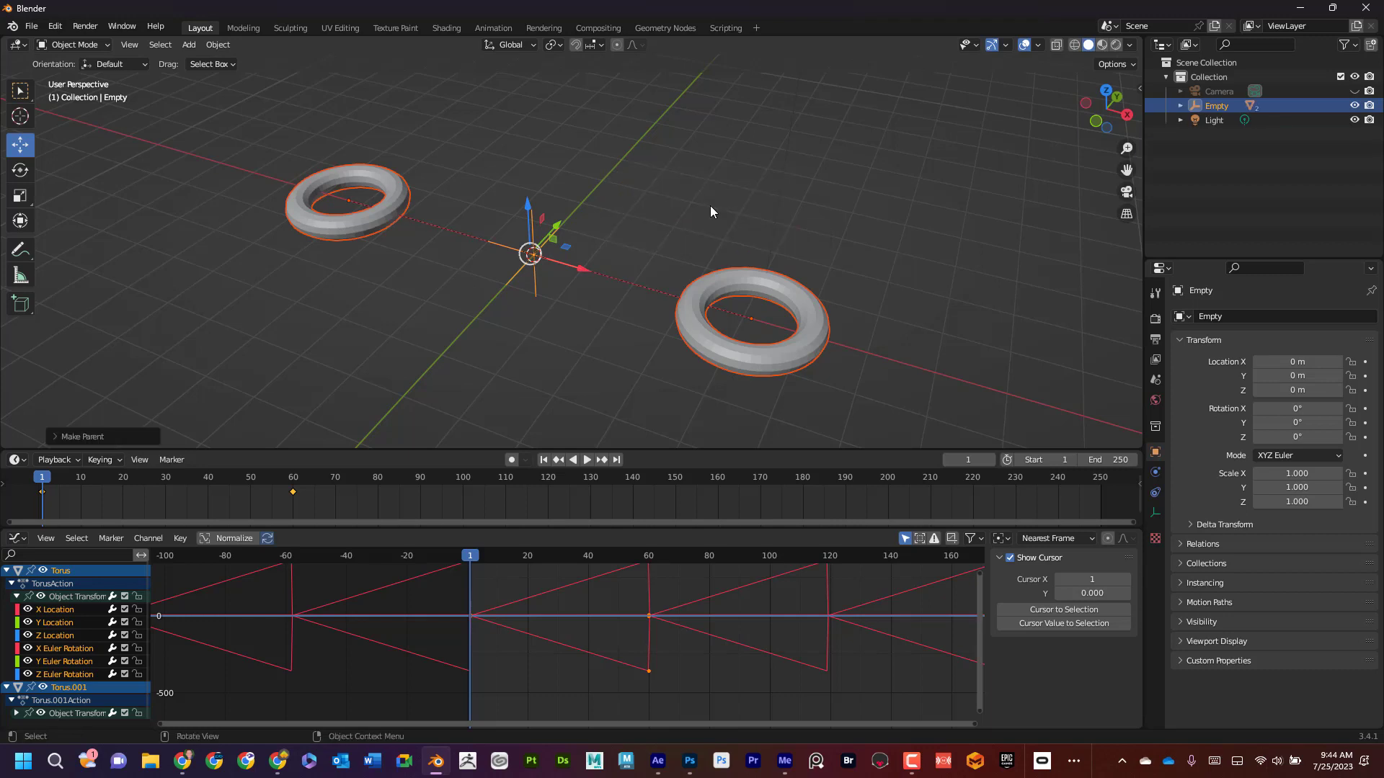
click(1180, 106)
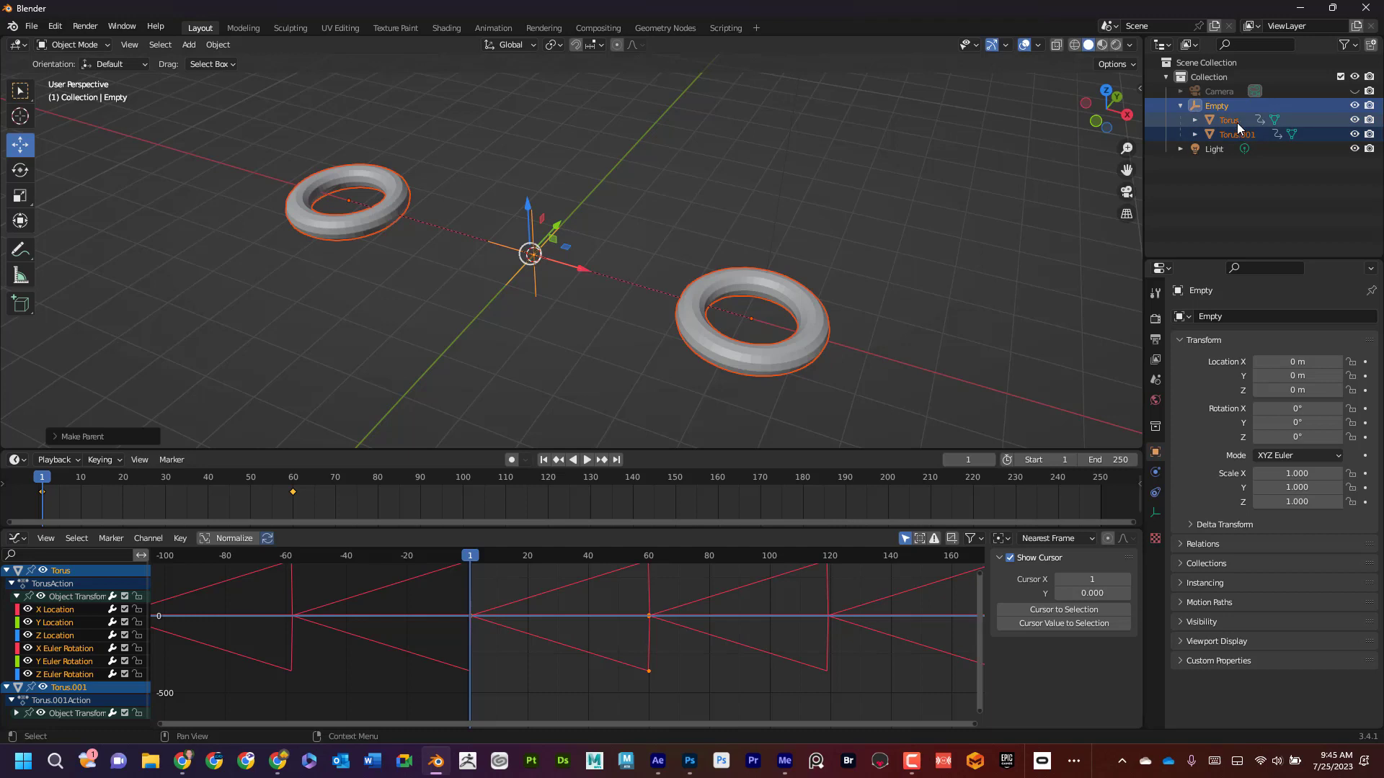
click(1181, 106)
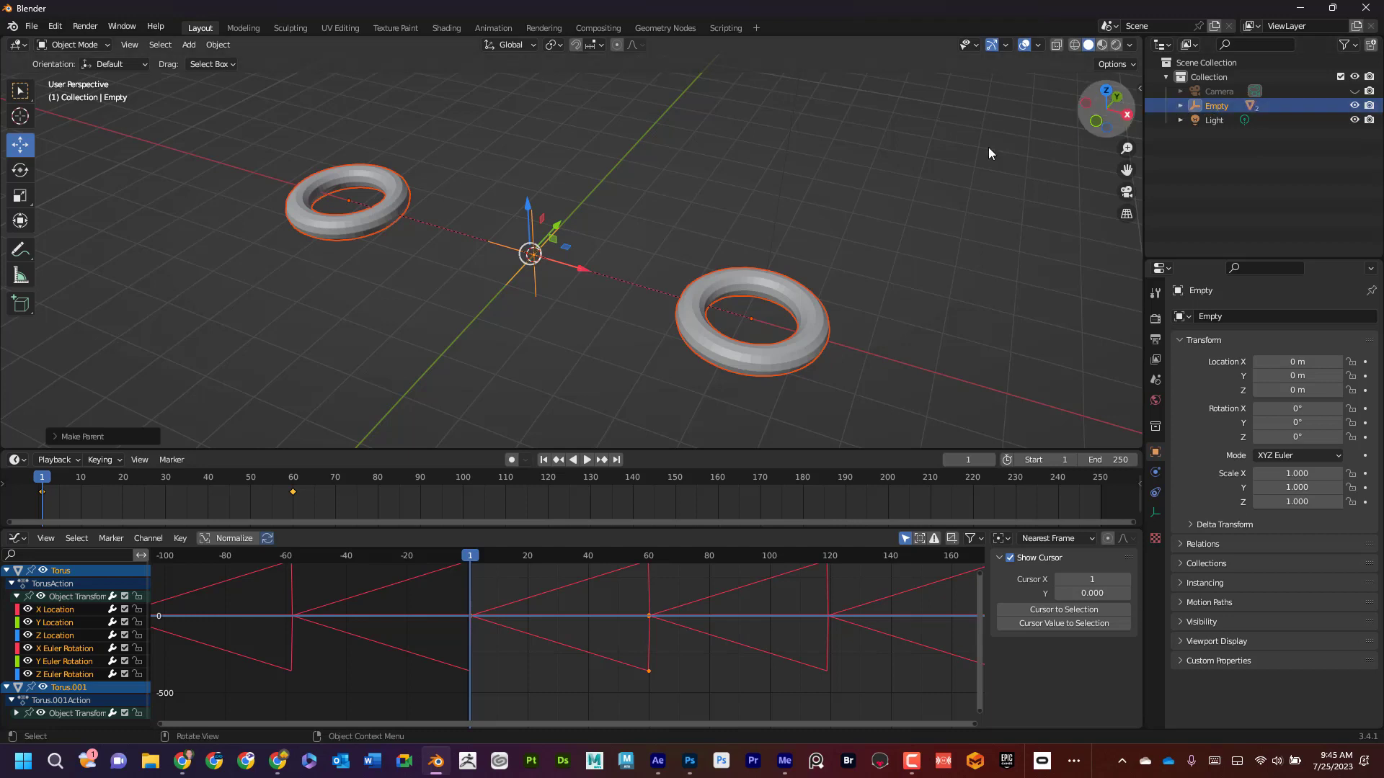
Step: Try rotating the empty together with its two parented tori, and clear its rotation
click(19, 169)
drag(555, 238, 565, 262)
key(alt+r)
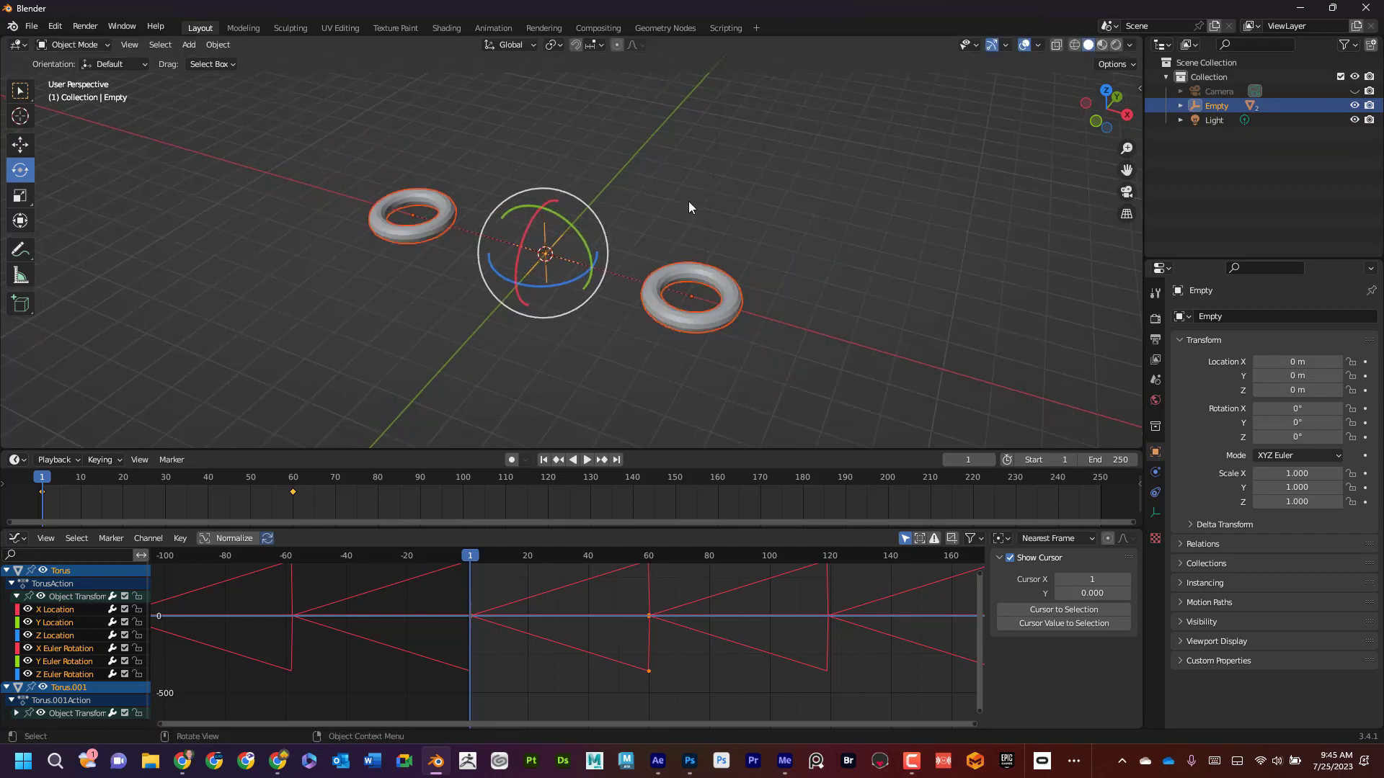
middle_drag(686, 189, 529, 303)
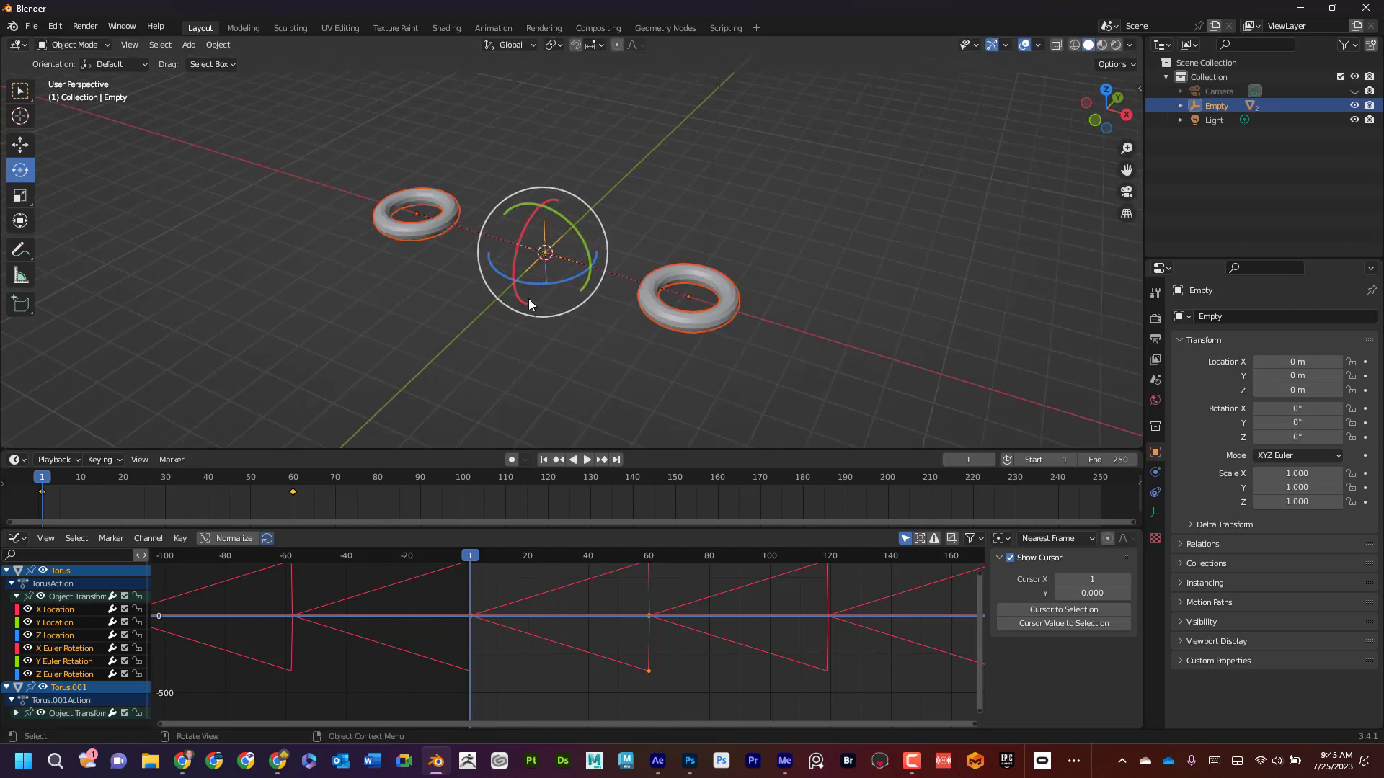
Step: Insert a Location & Rotation keyframe on the empty at frame 1
click(391, 333)
click(542, 228)
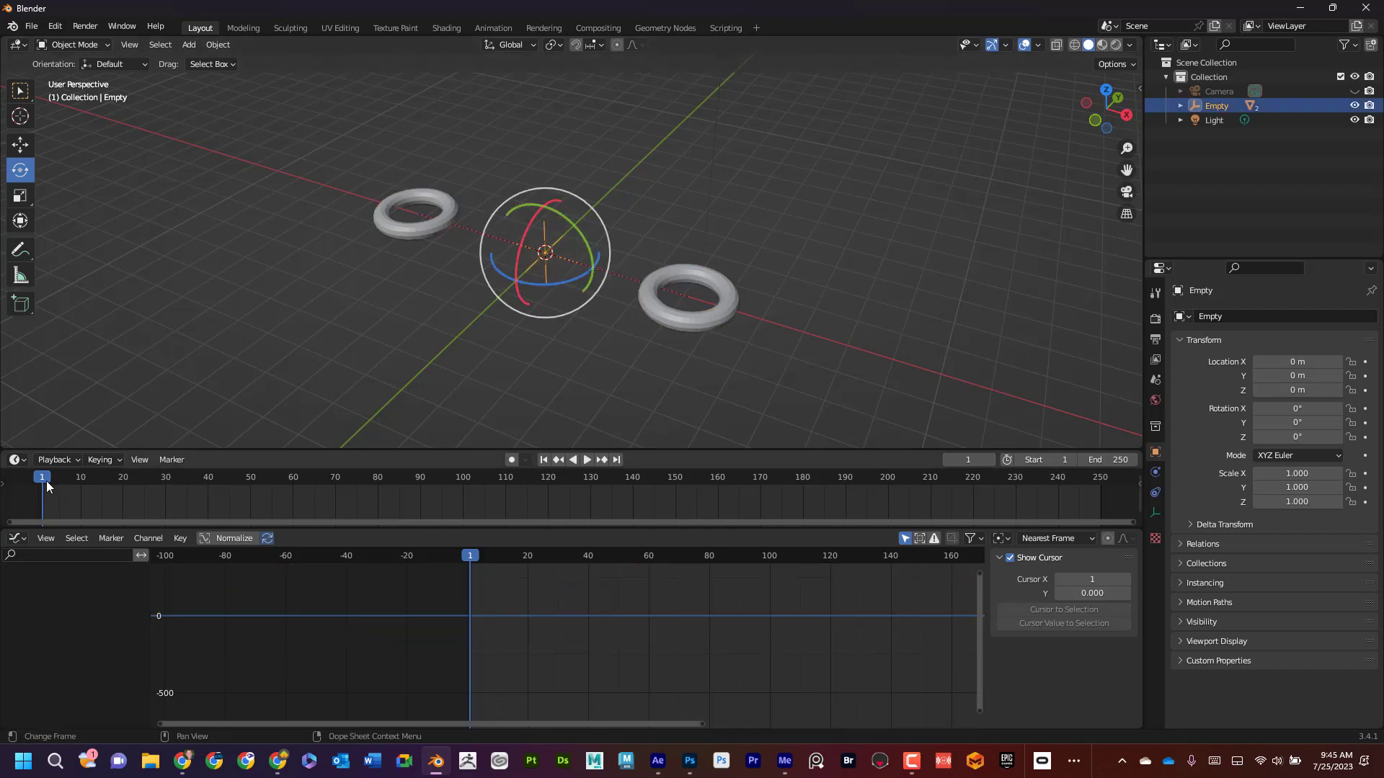
key(i)
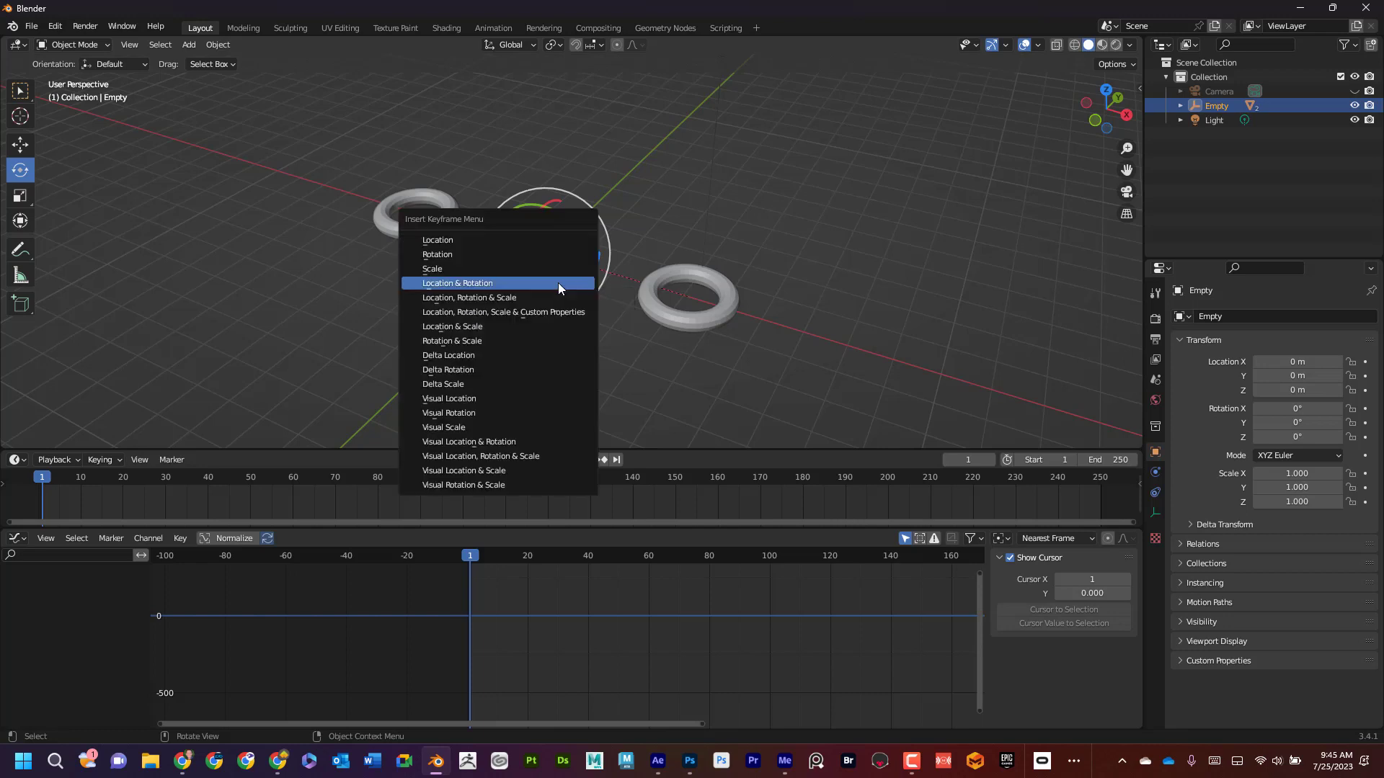
click(558, 284)
Step: At frame 60, raise the empty along the Z axis to about 2.53 m
drag(45, 485, 295, 479)
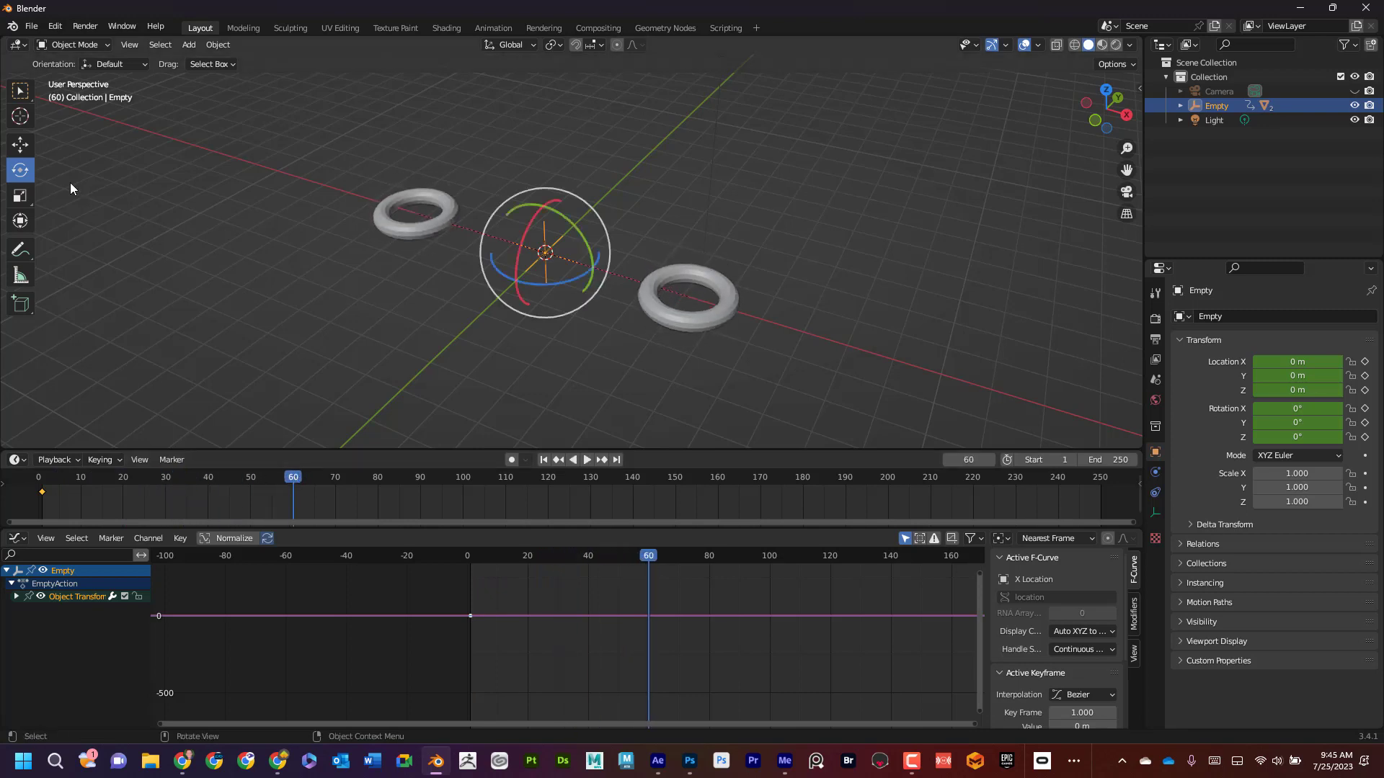
click(20, 144)
drag(542, 190, 542, 106)
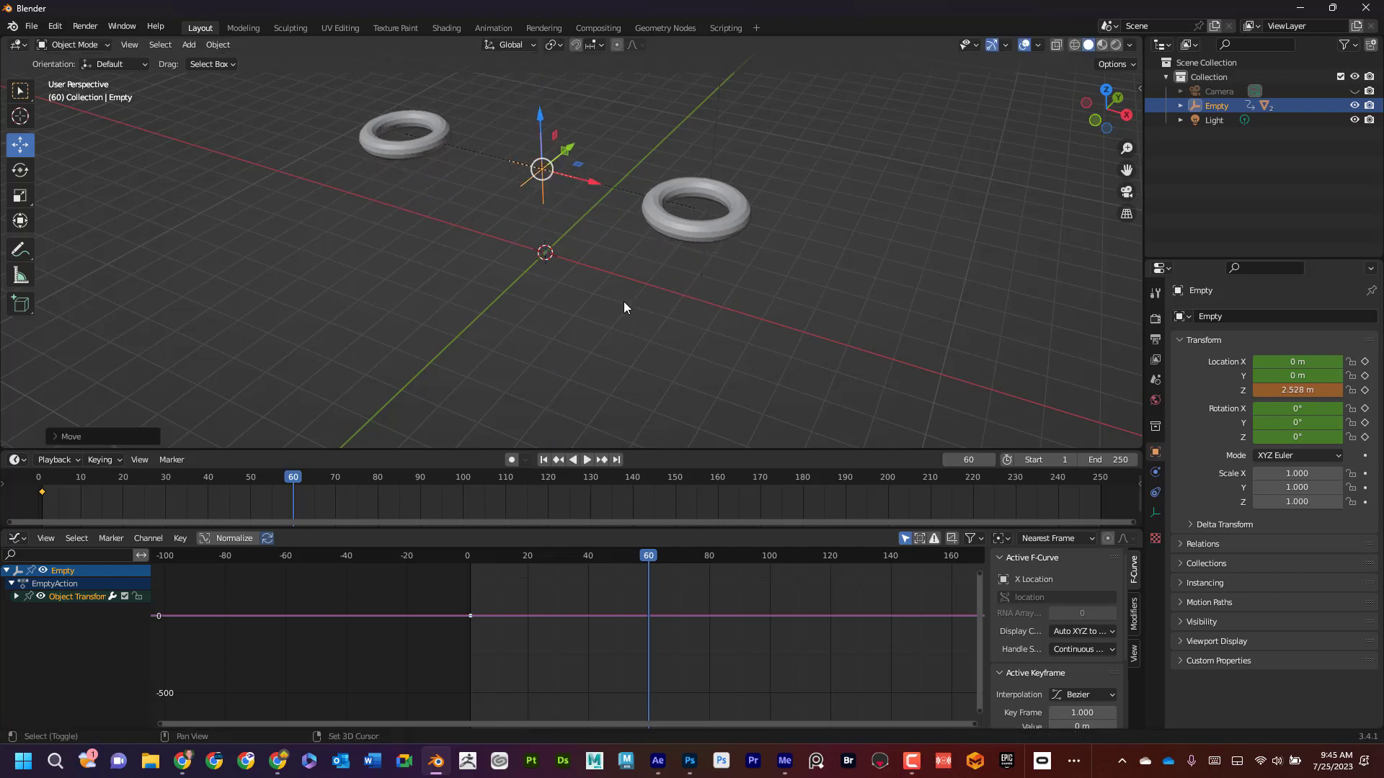
shift+middle_drag(627, 303, 519, 321)
Step: Set the empty's Z rotation to 90° and keyframe its location and rotation at frame 60
click(20, 170)
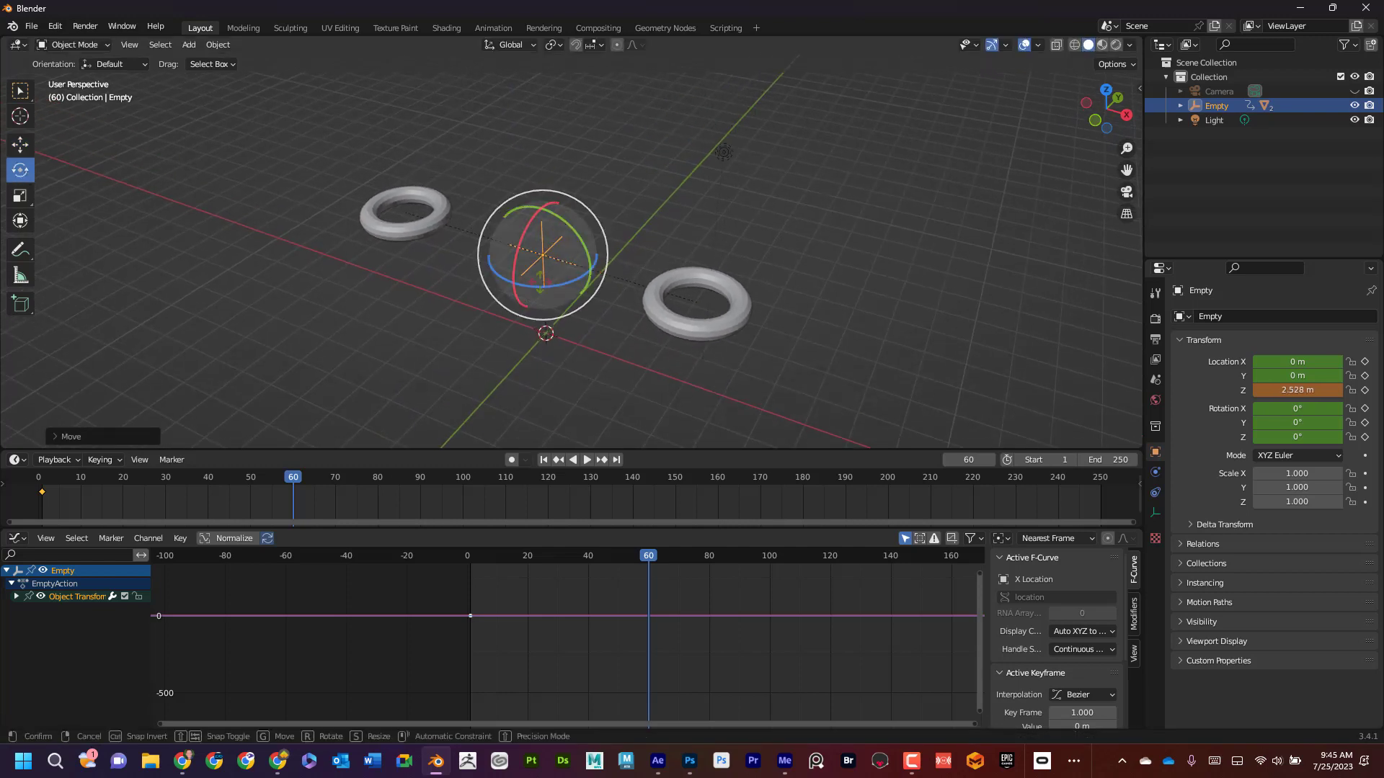
drag(519, 301, 633, 253)
key(ctrl+z)
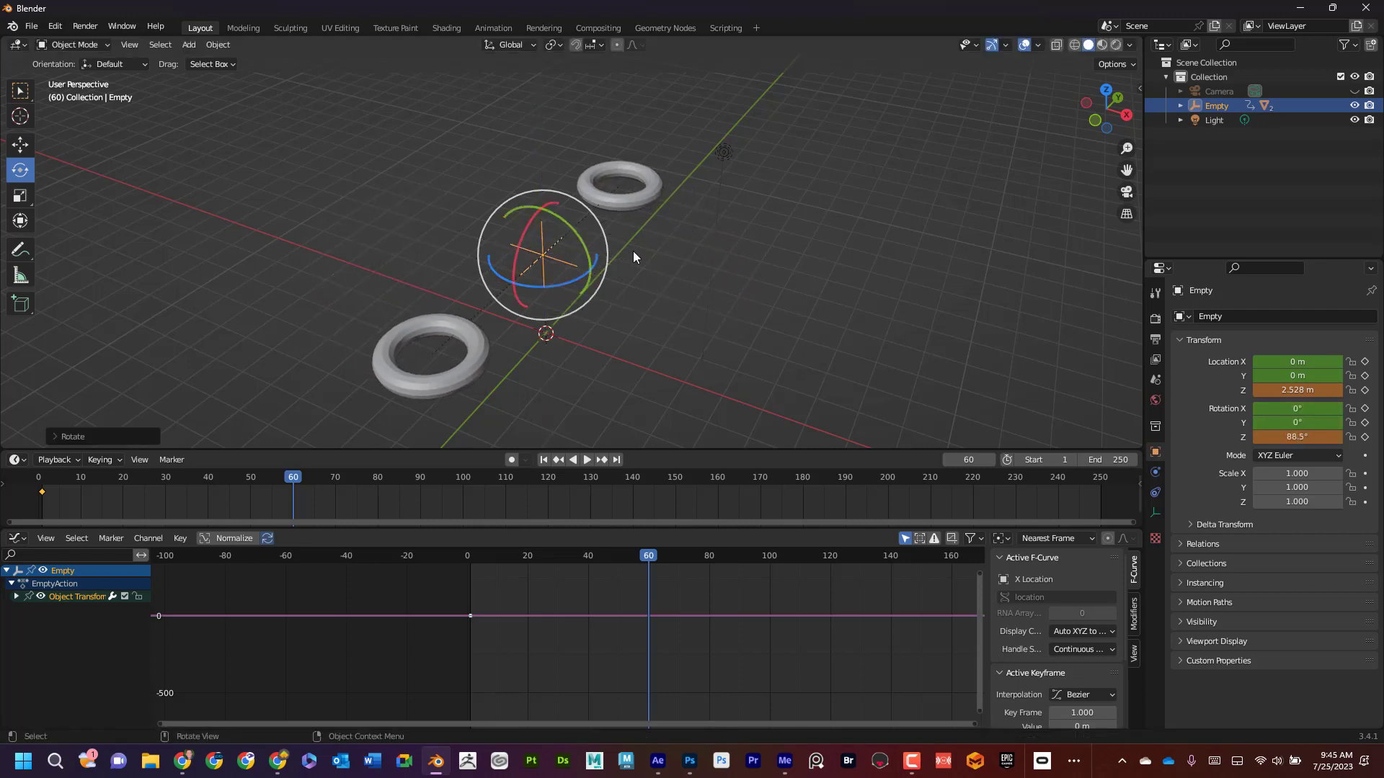
click(1312, 430)
text(90)
key(Return)
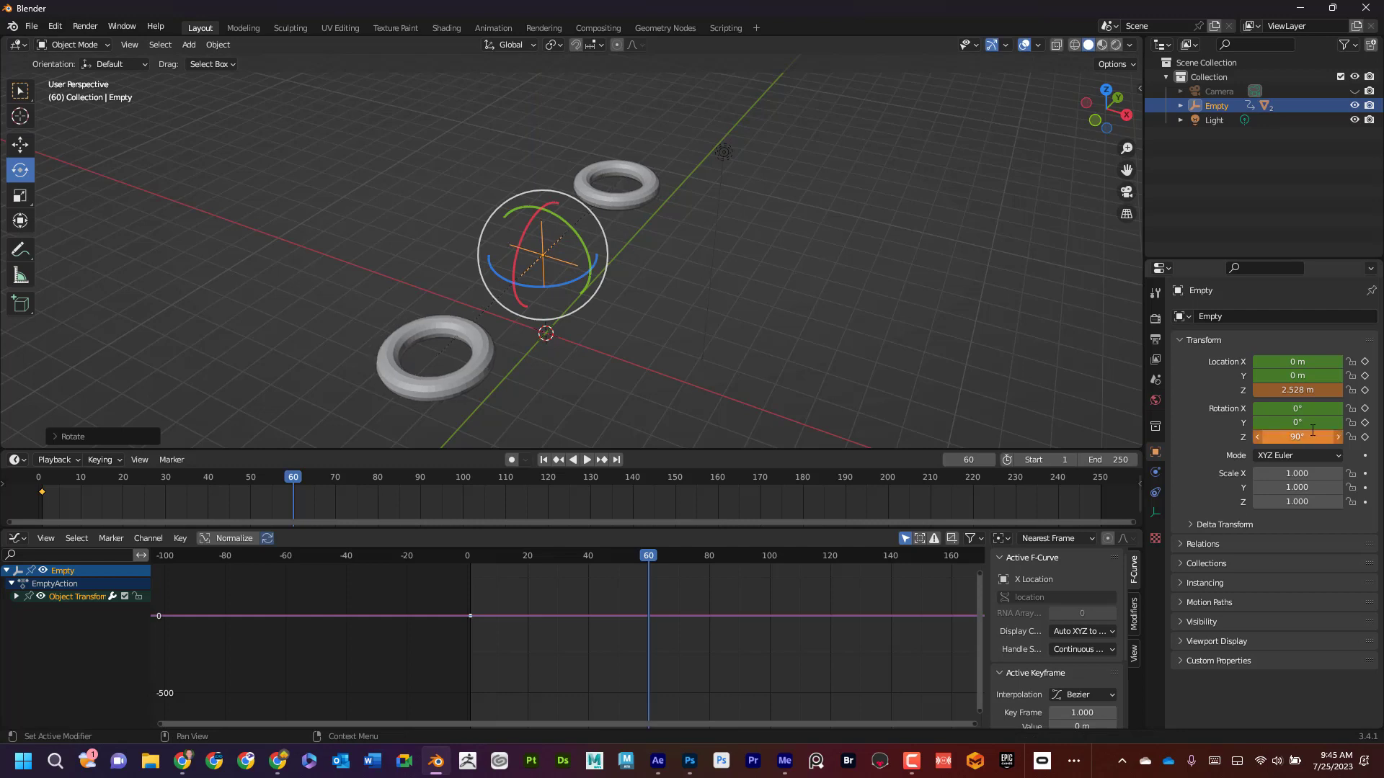
key(i)
key(i)
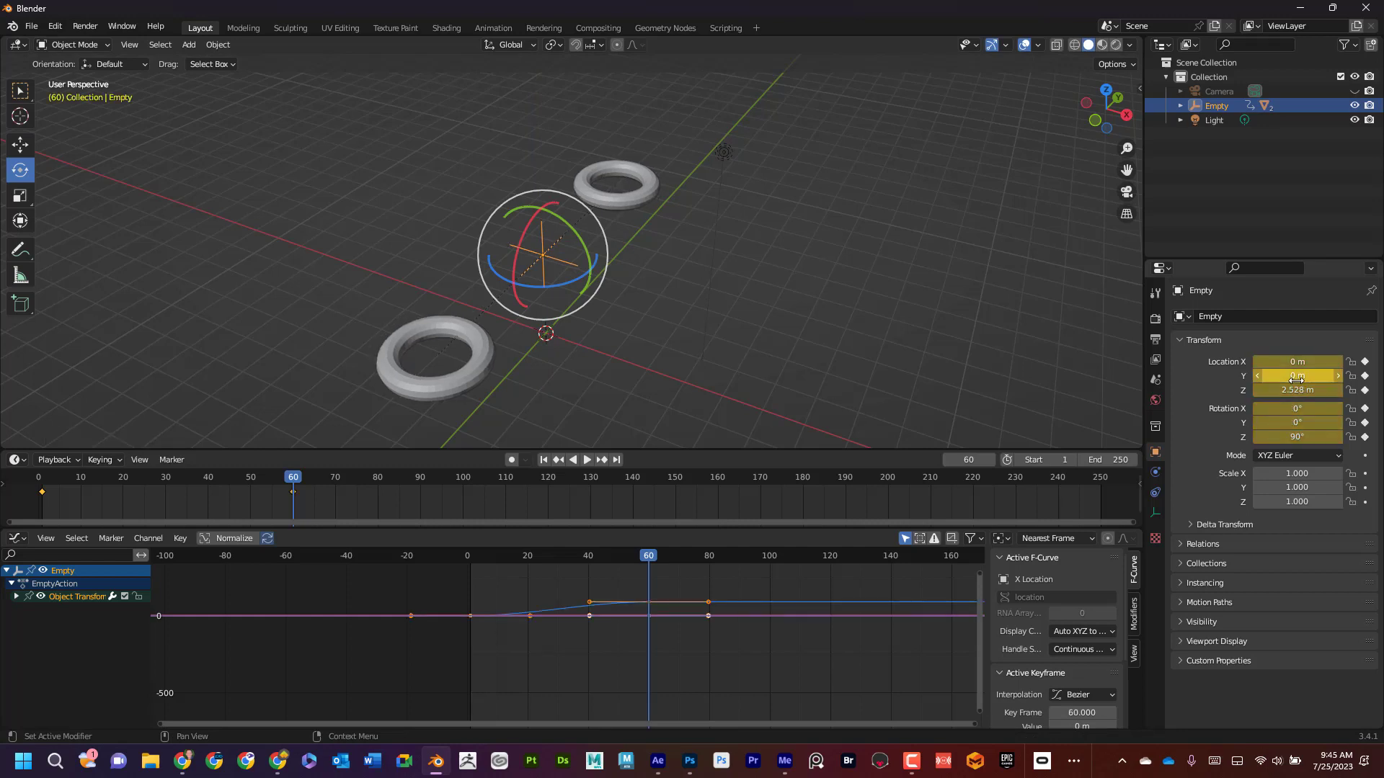
Step: Play and scrub through the animation to check the combined motion of the empty and both tori
click(712, 332)
shift+middle_drag(712, 332, 759, 276)
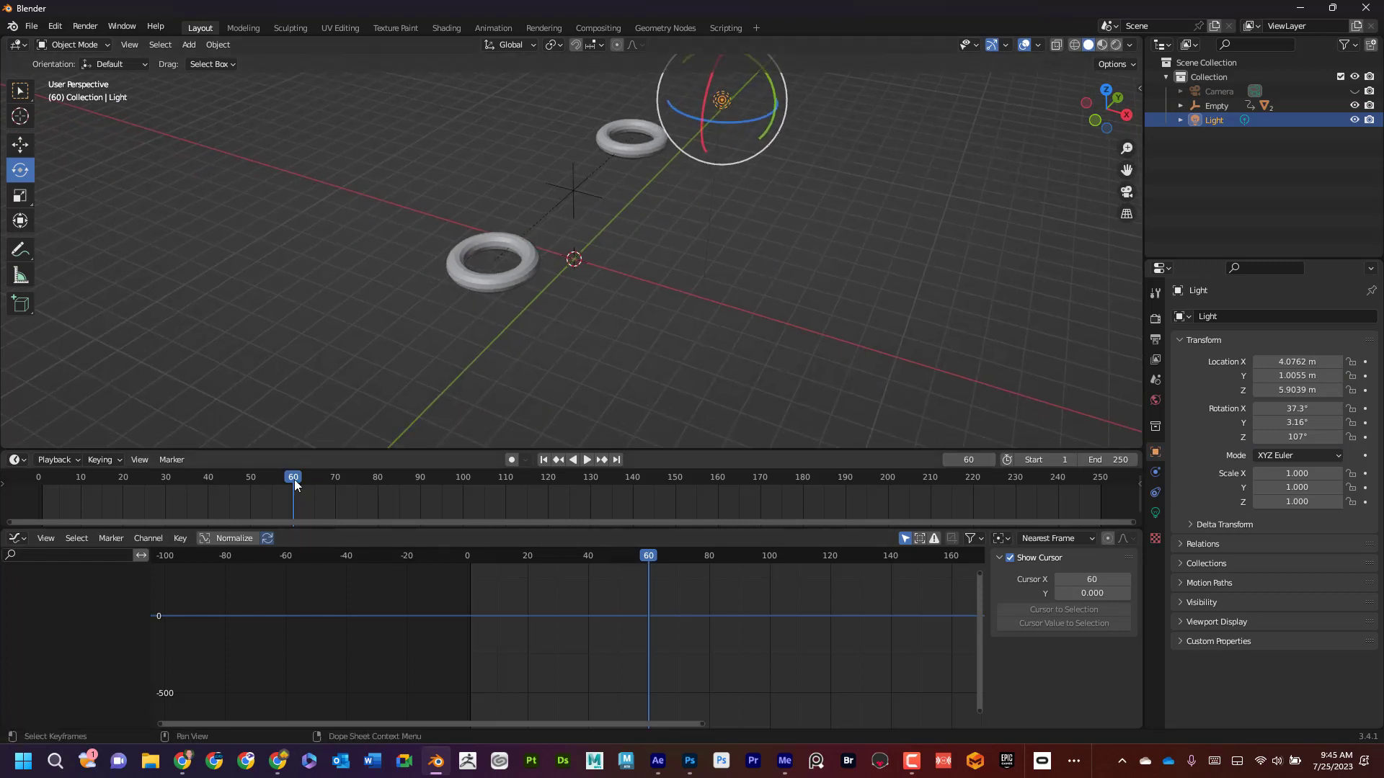
drag(294, 479, 36, 478)
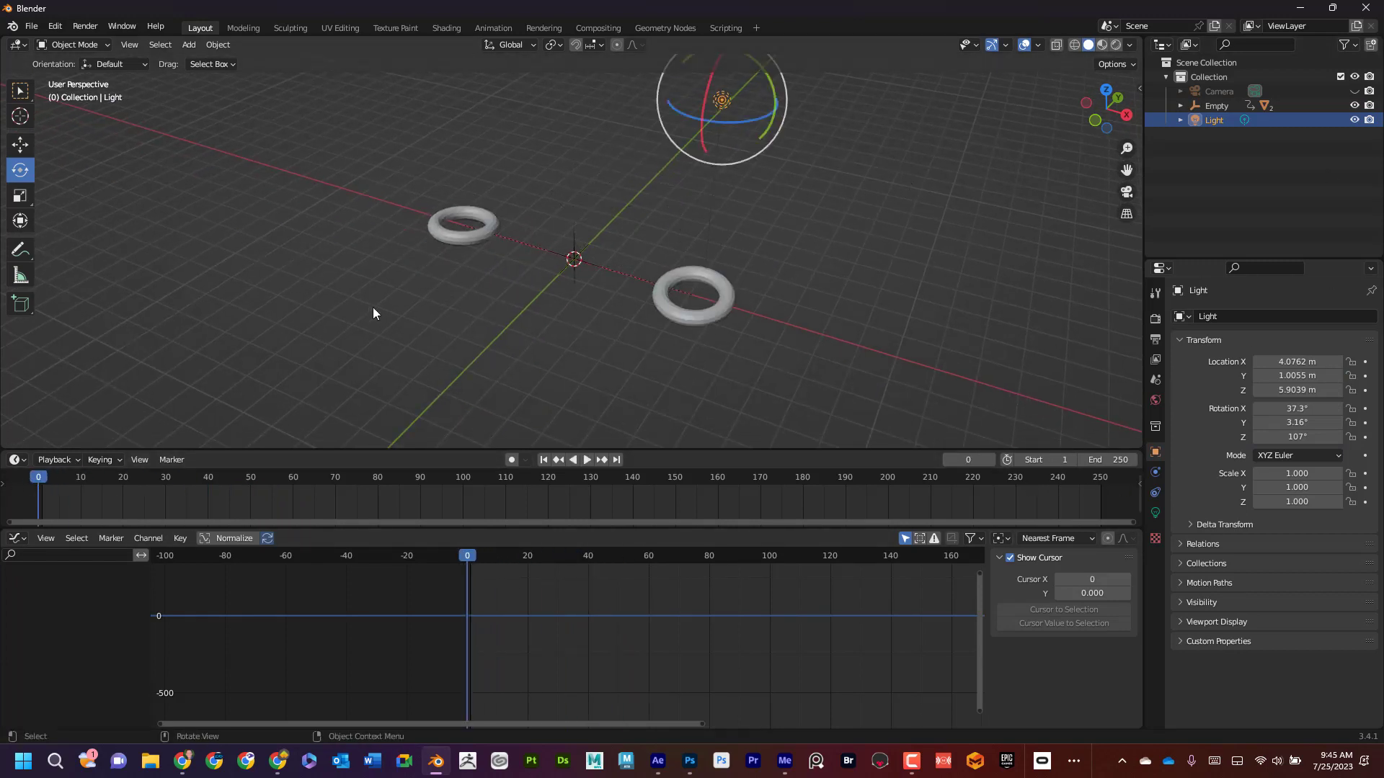
click(586, 460)
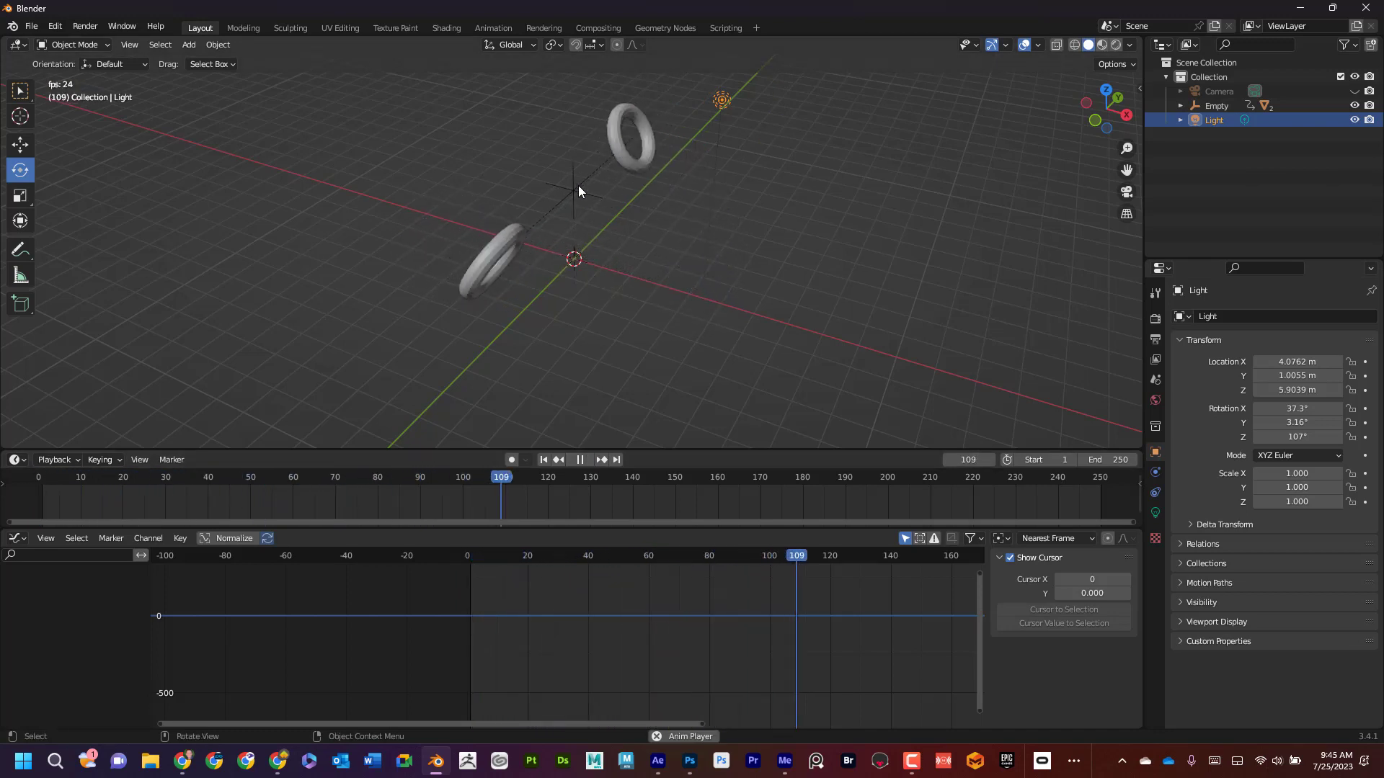
drag(642, 476, 1128, 479)
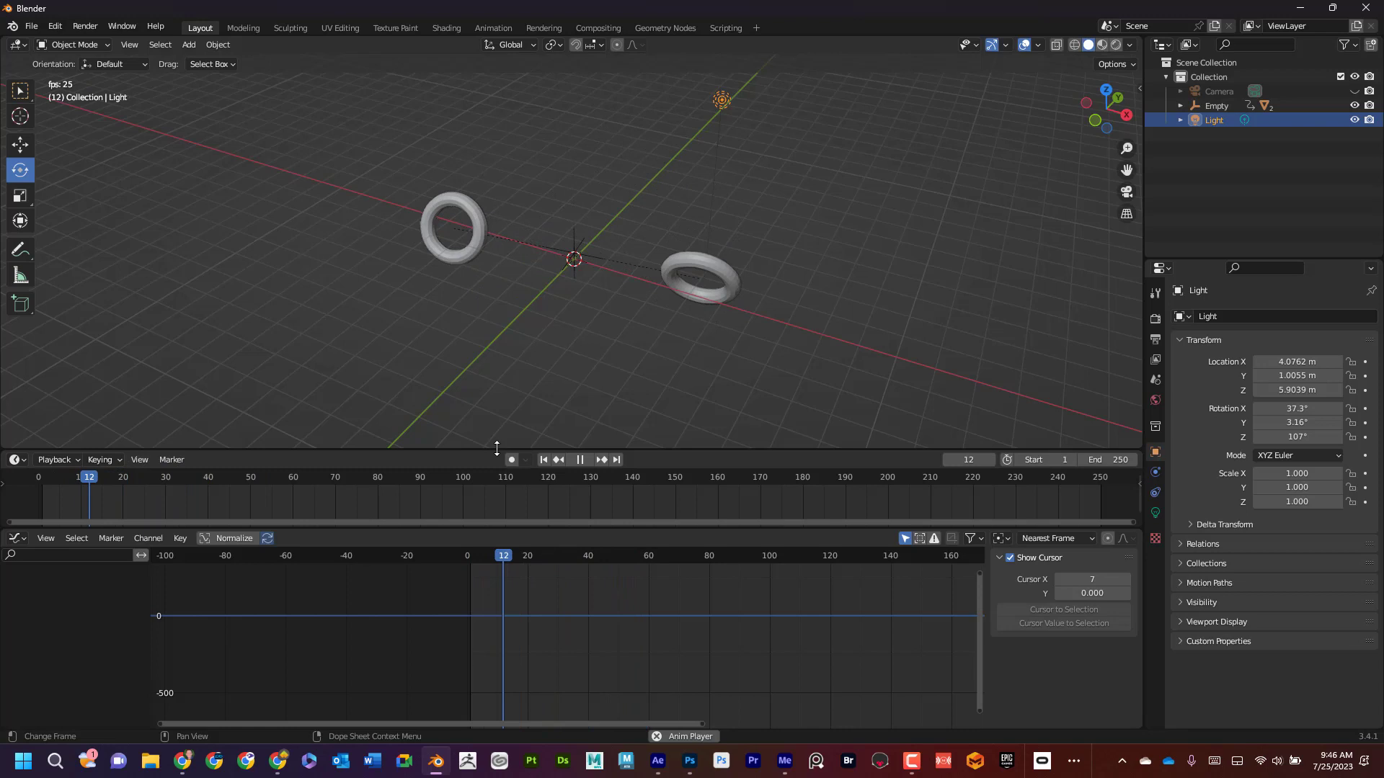
click(580, 459)
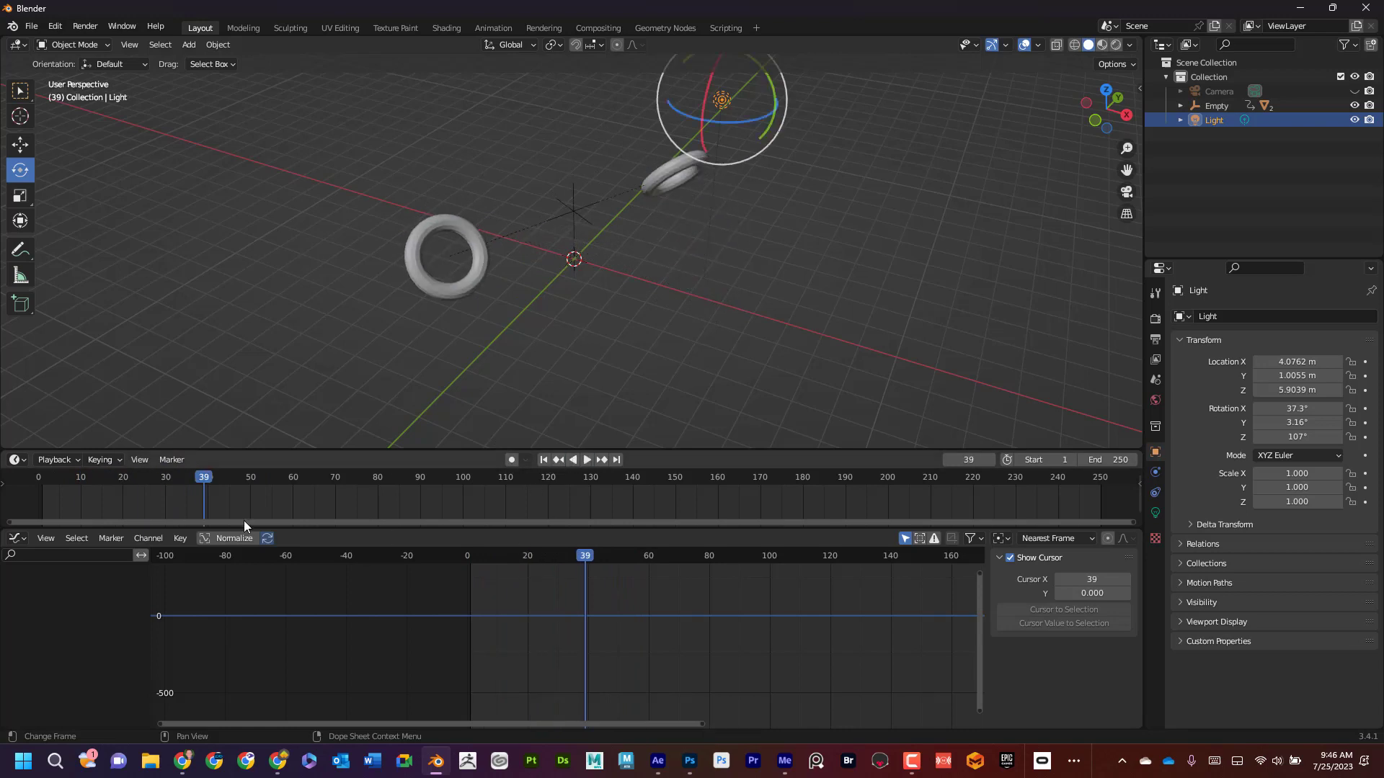
Step: At frame 1, try moving the negative-X torus to about X -10.4 m without keyframing it, and play the animation
drag(205, 480, 42, 479)
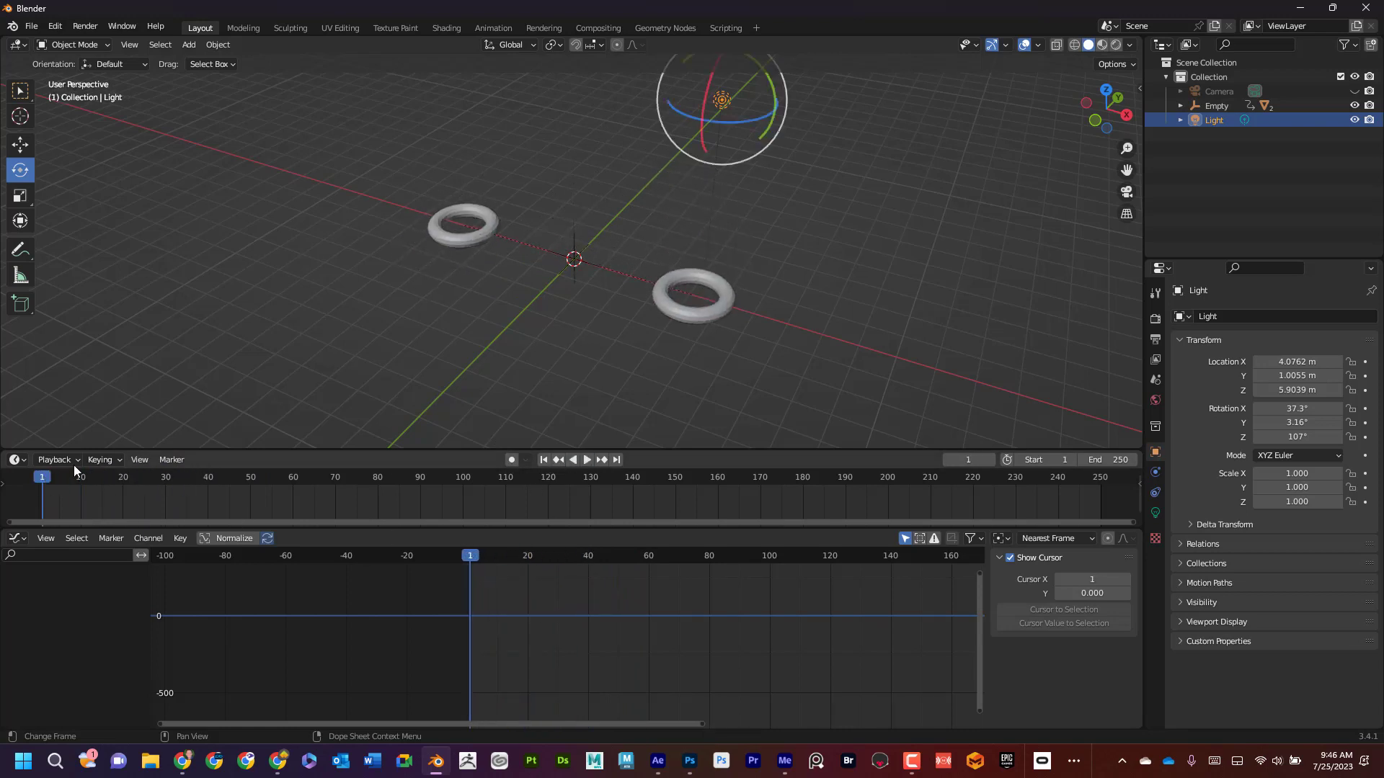
click(487, 242)
click(20, 144)
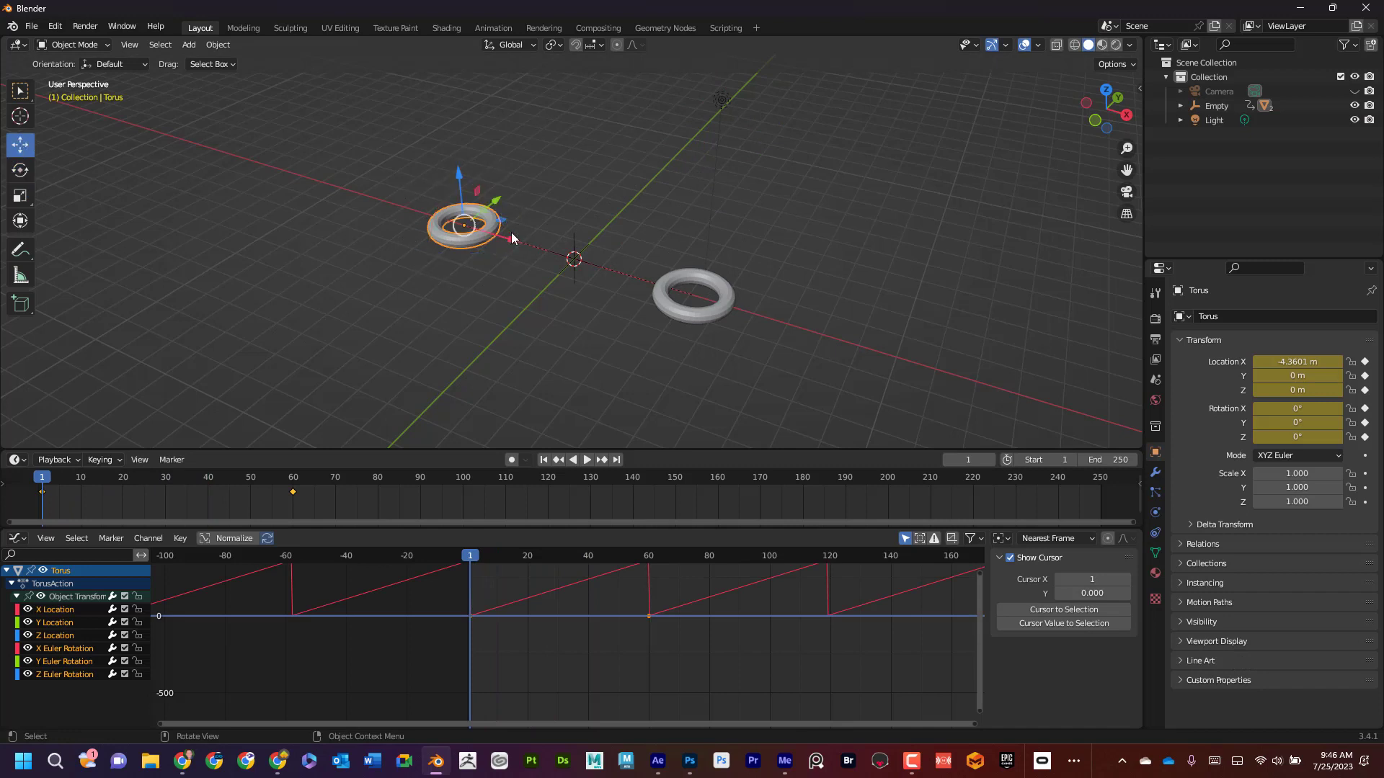
drag(509, 243, 31, 193)
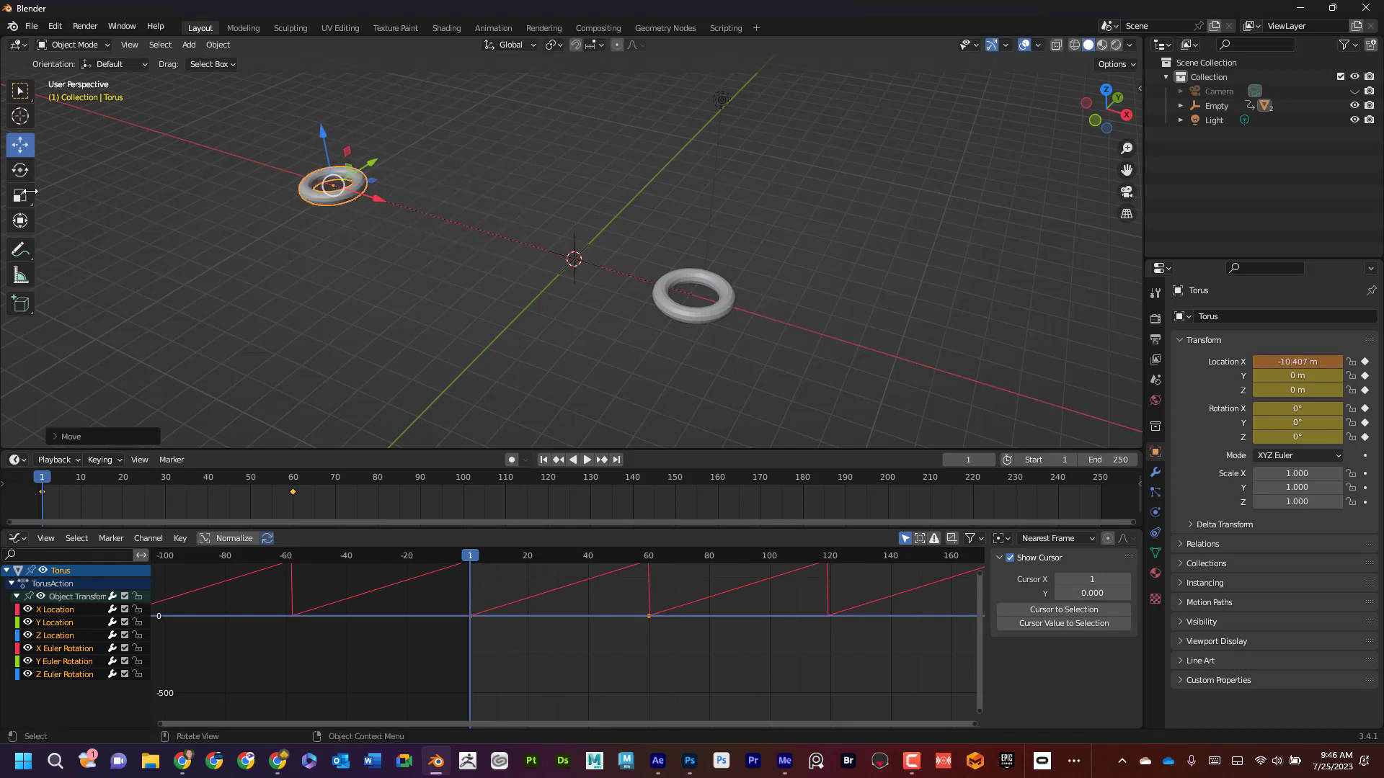
key(space)
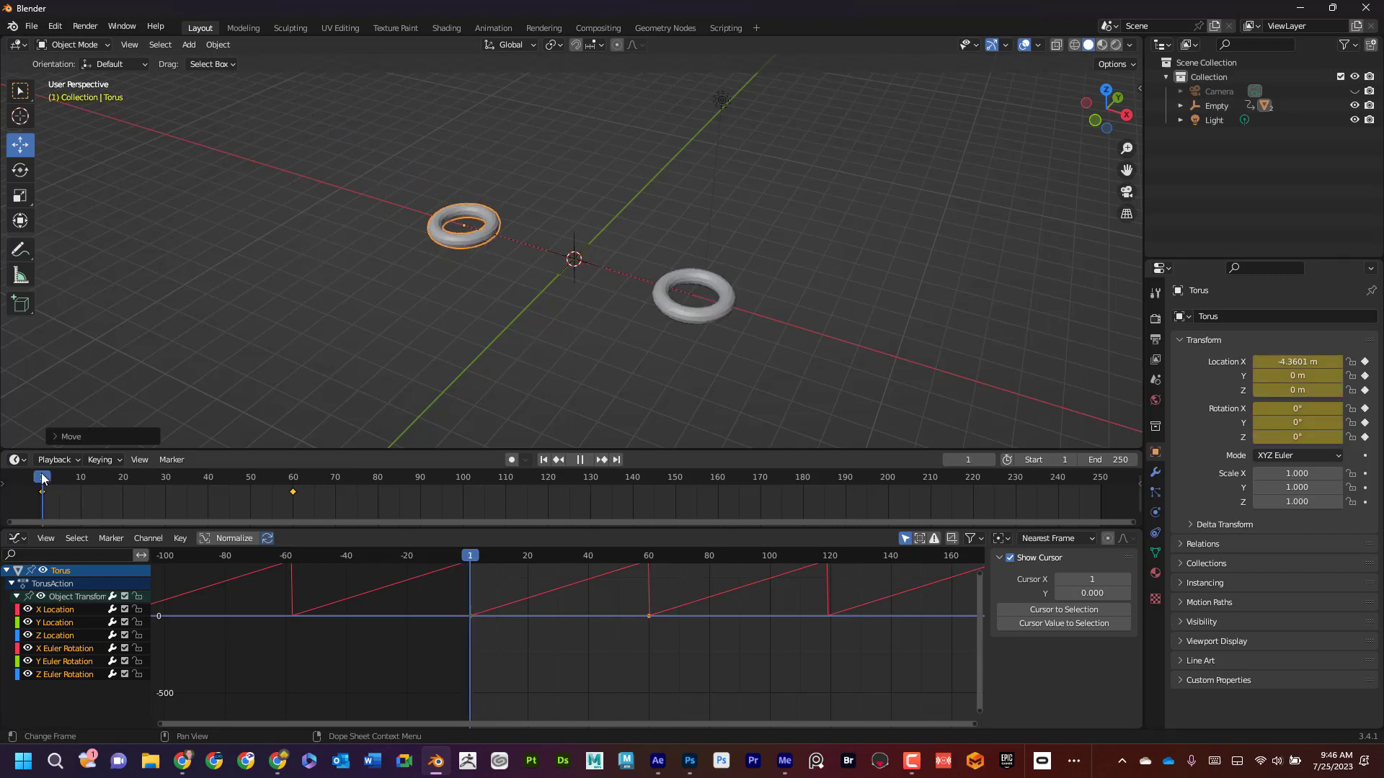
click(51, 480)
key(Escape)
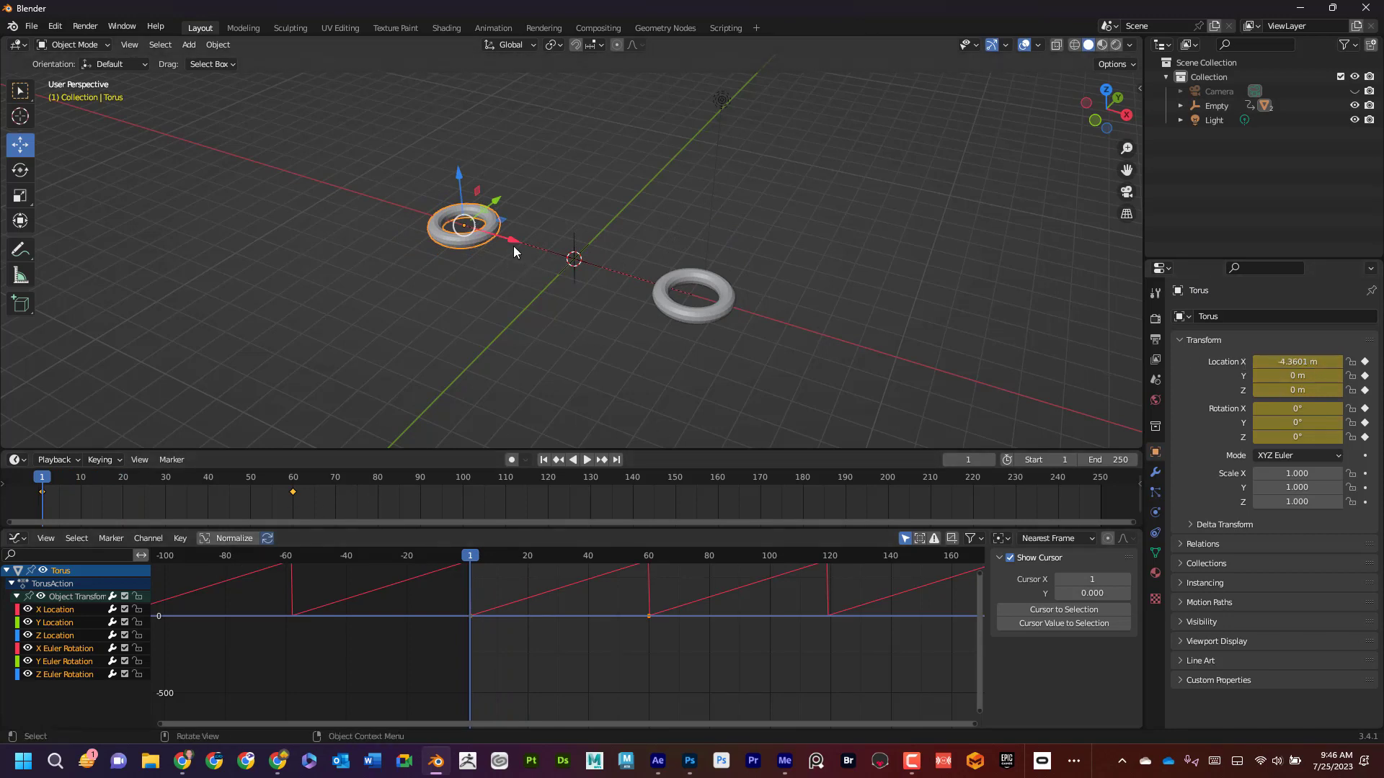
Step: Try keyframing the negative-X torus at about X -10.4 m on frame 1, undo it, and recheck the playback
drag(512, 244, 382, 203)
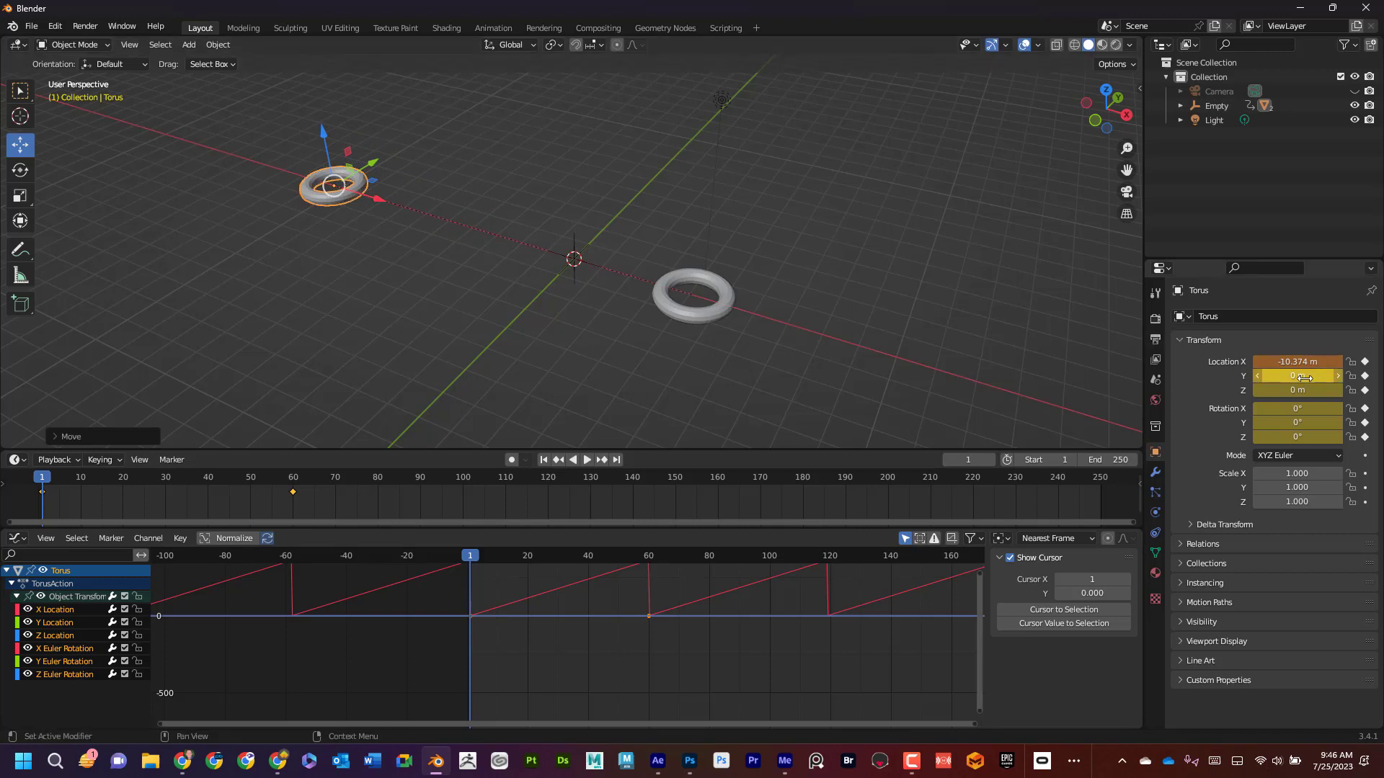
key(i)
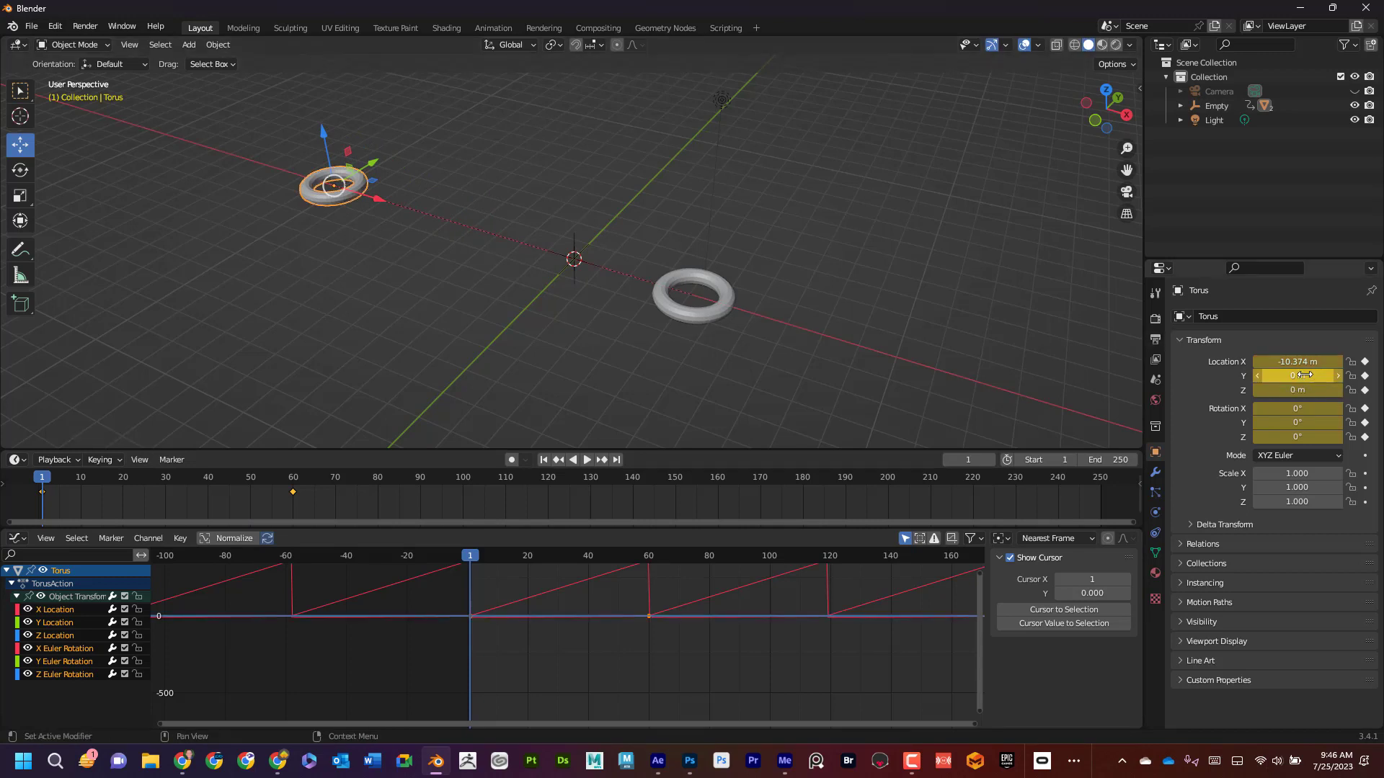
drag(42, 479, 10, 448)
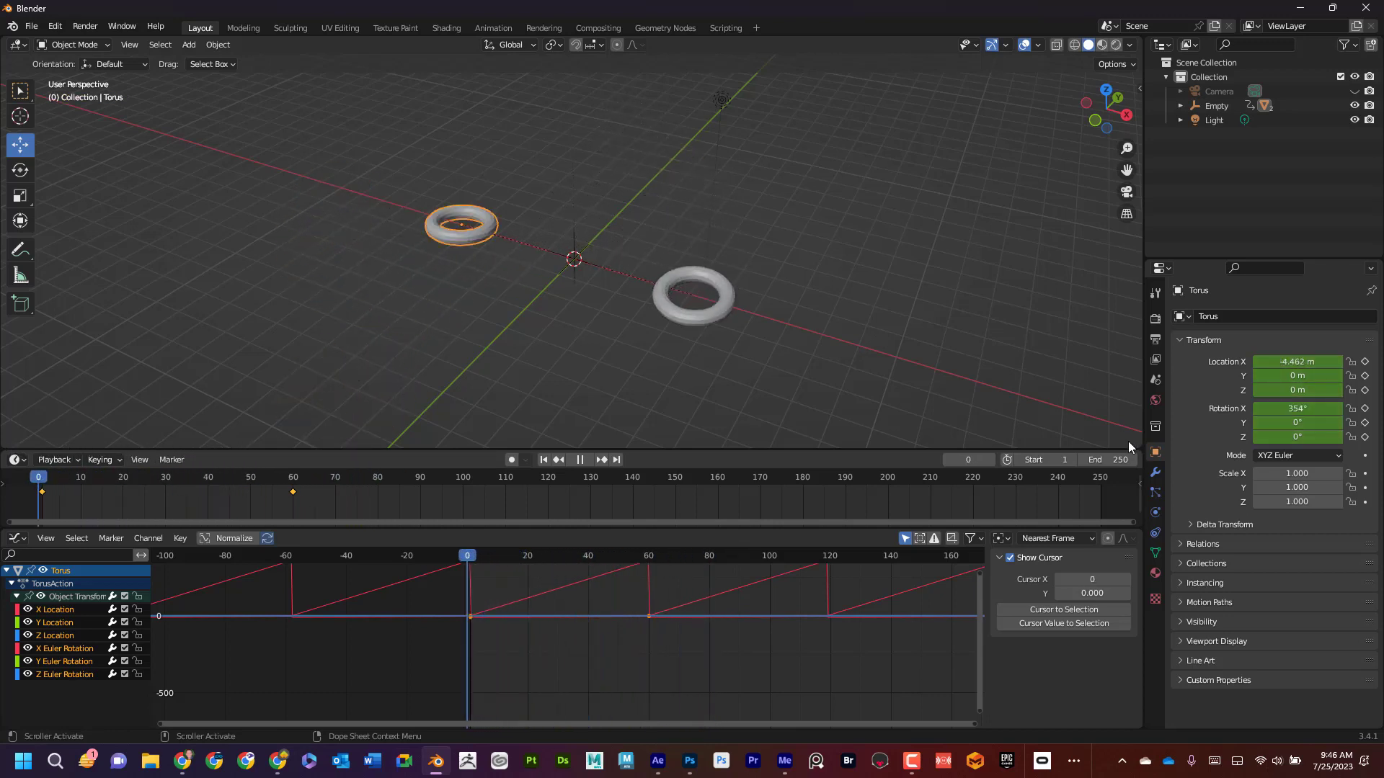
key(space)
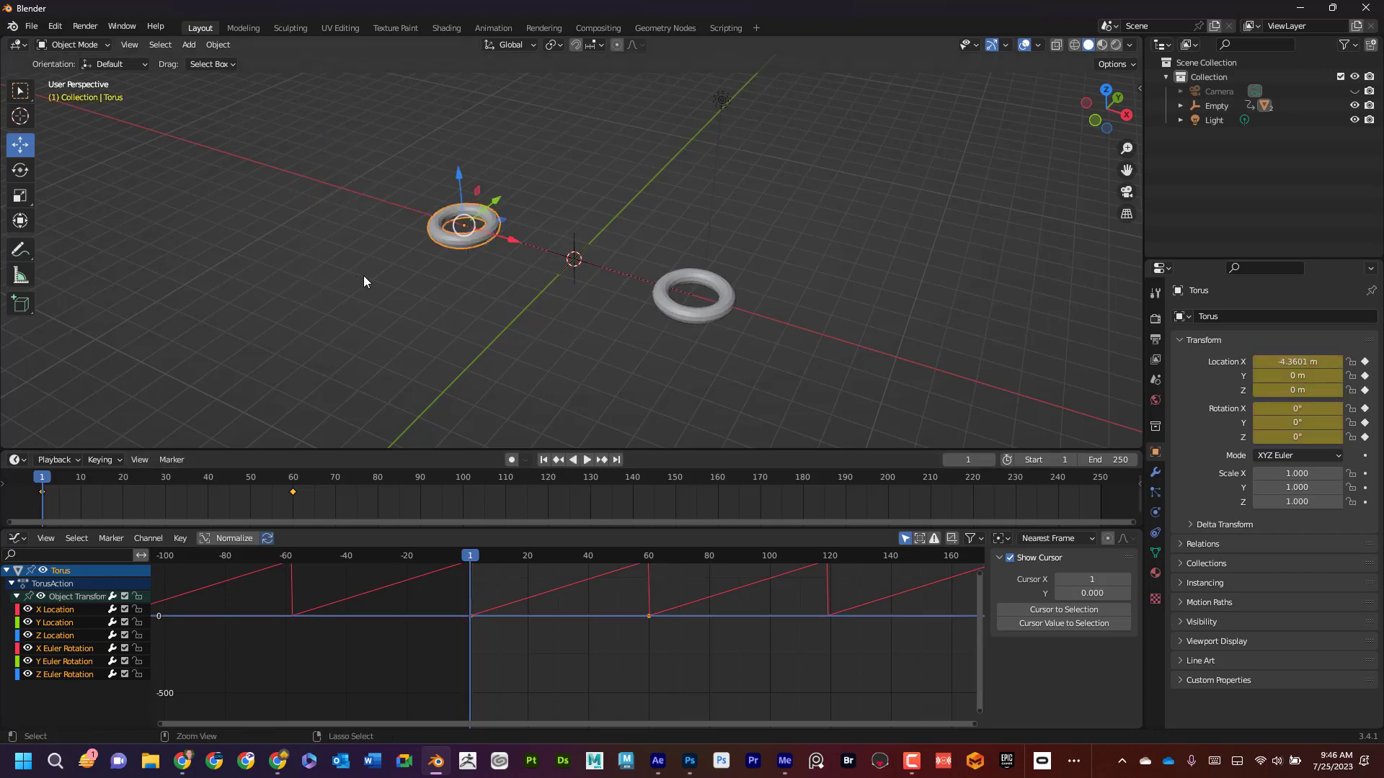
key(ctrl+z)
key(space)
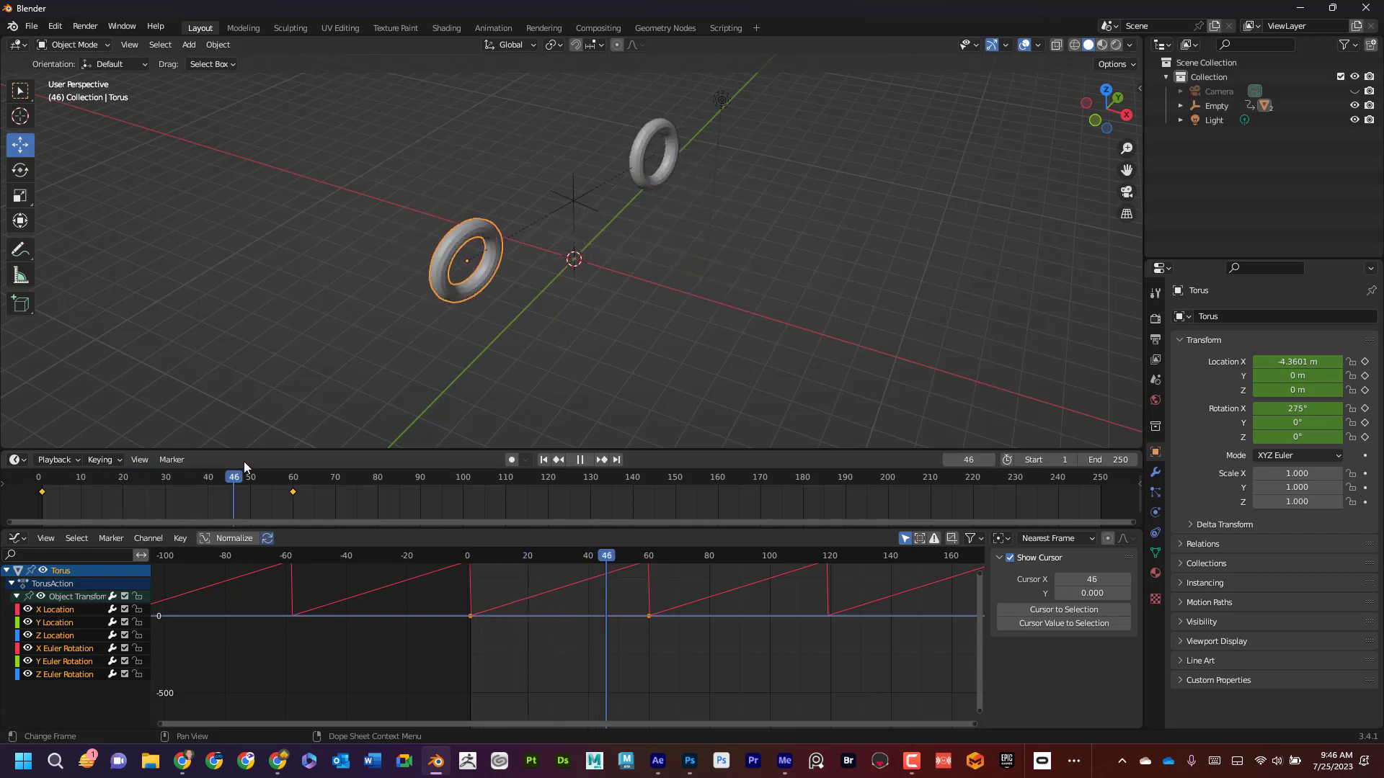
drag(232, 470, 50, 462)
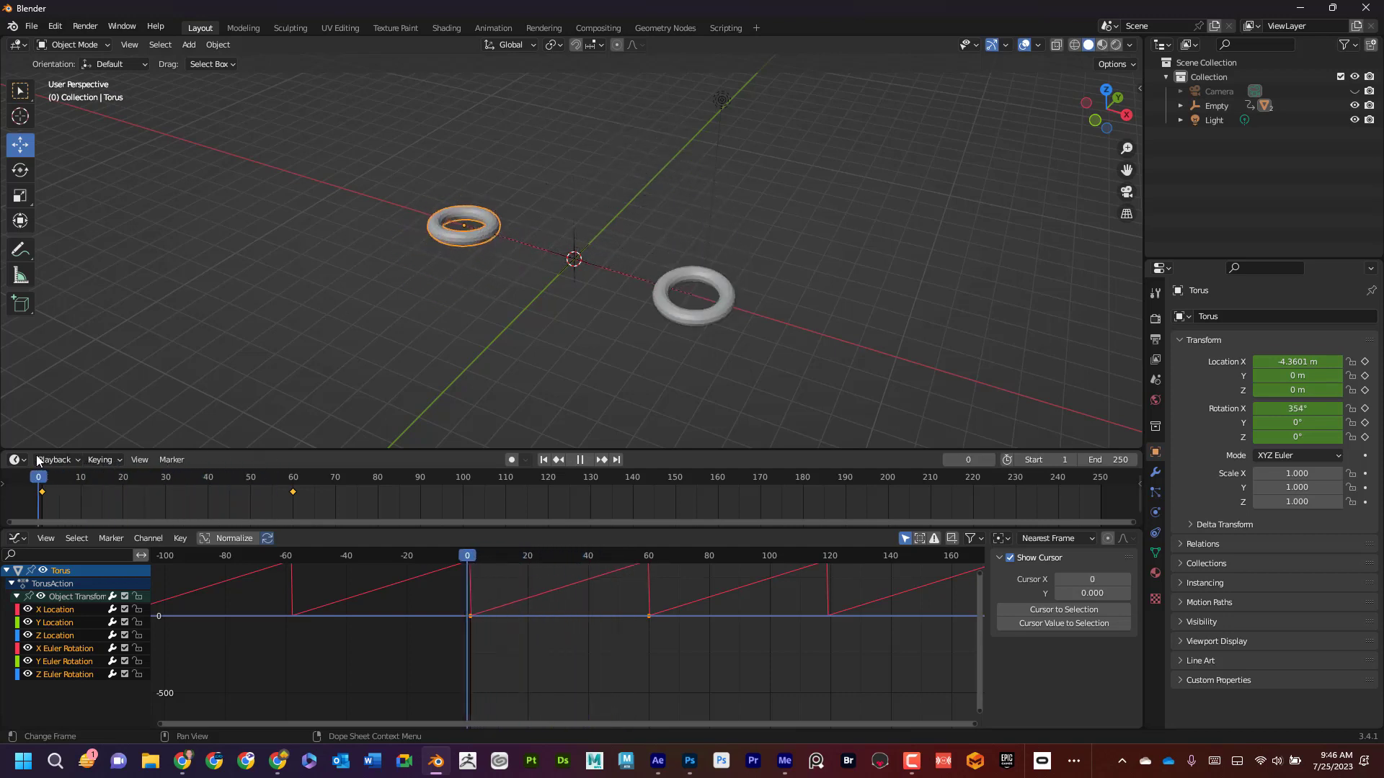
key(Escape)
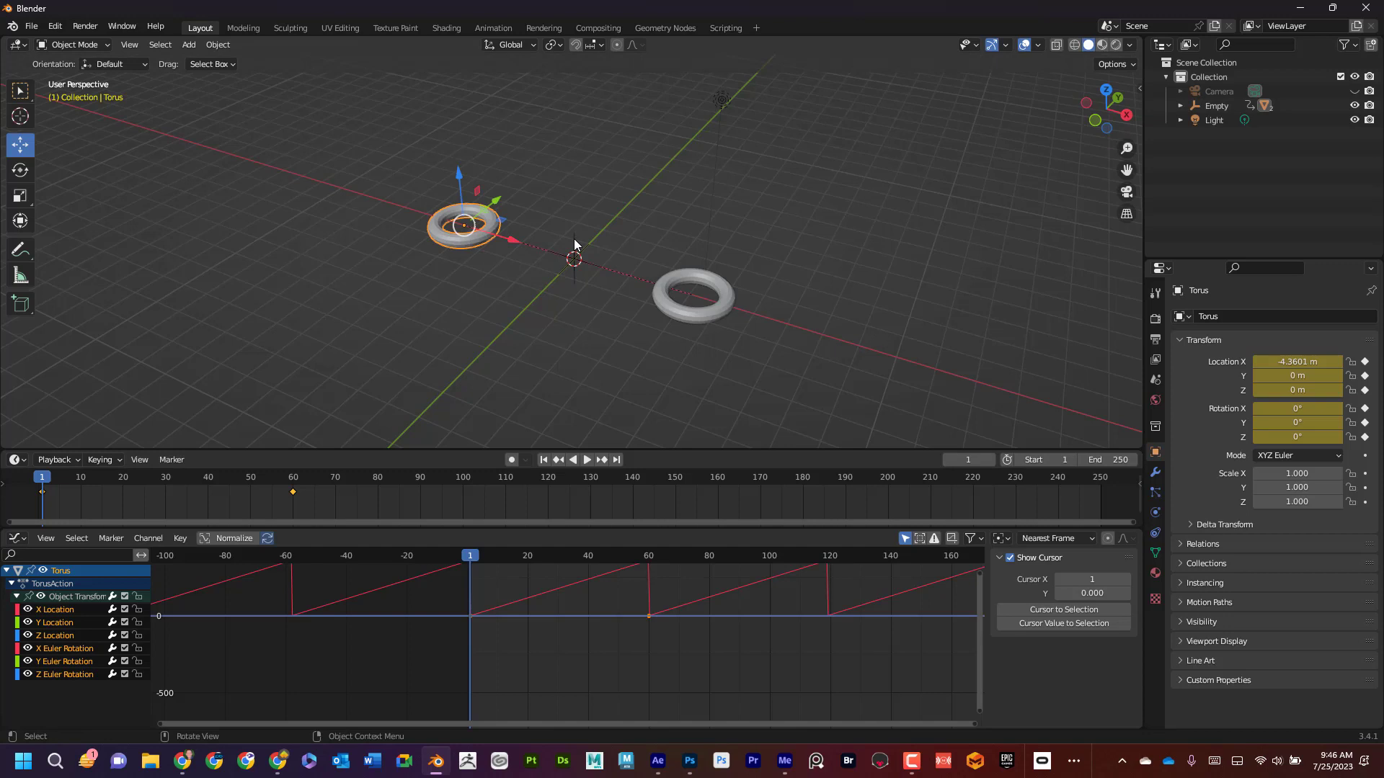
Step: Add a mesh cube and move it along the Y axis to about -9.39 m
click(575, 254)
scroll(593, 302, down, 4)
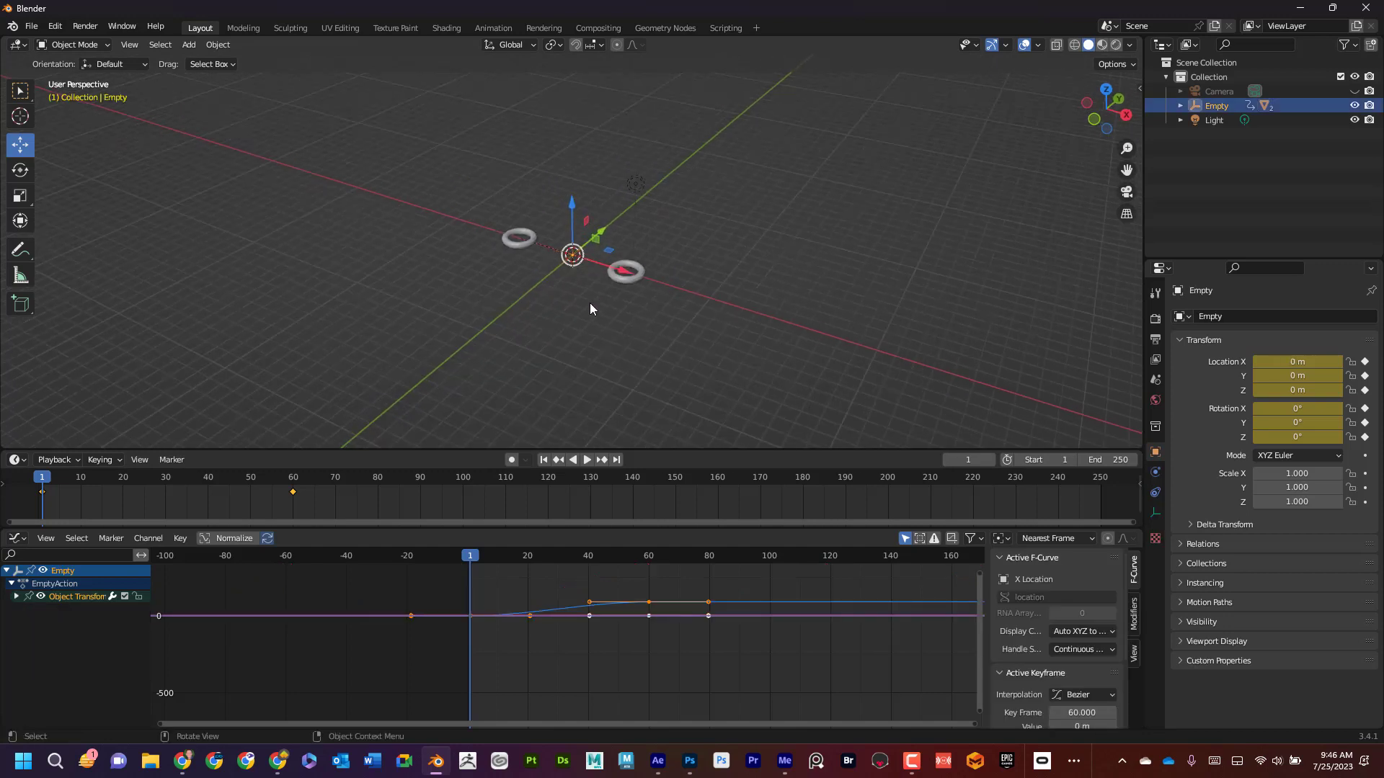
middle_drag(589, 303, 512, 308)
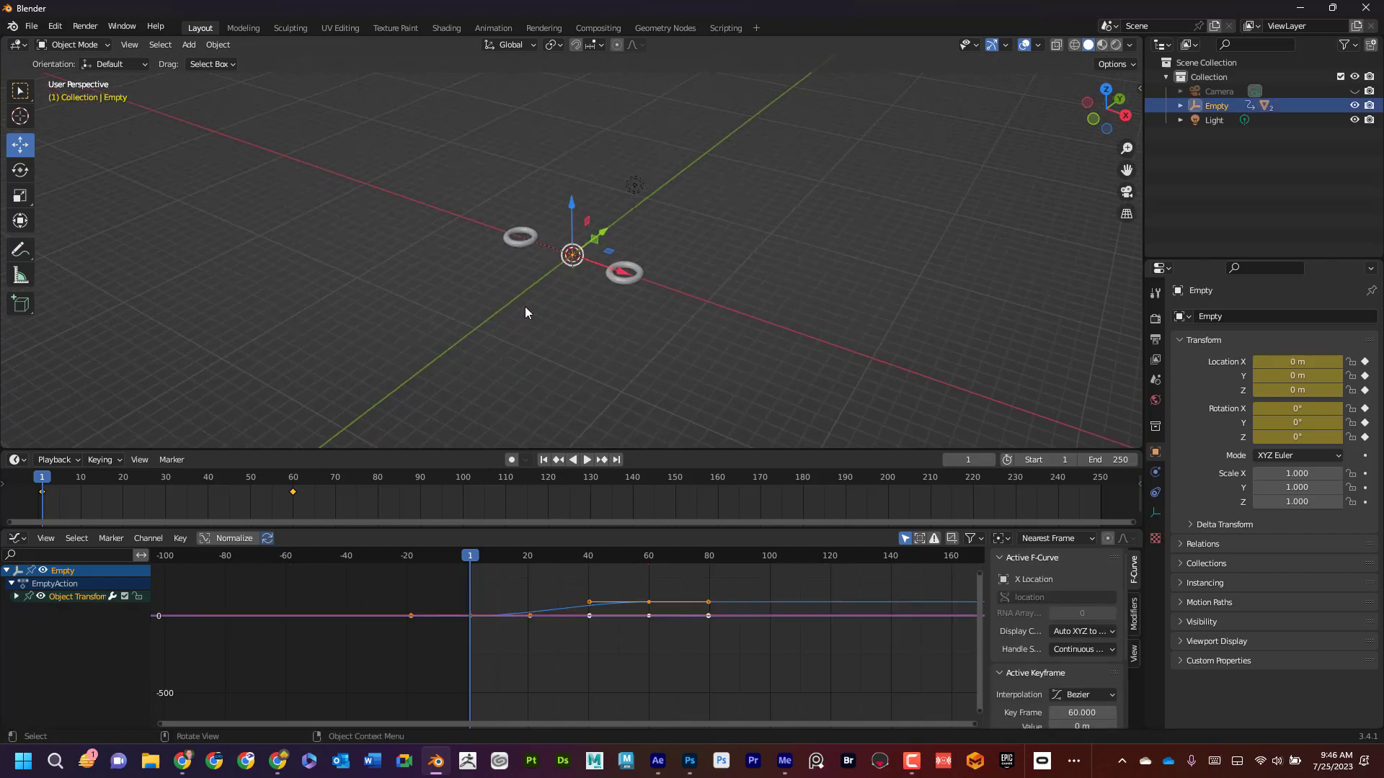
key(shift+a)
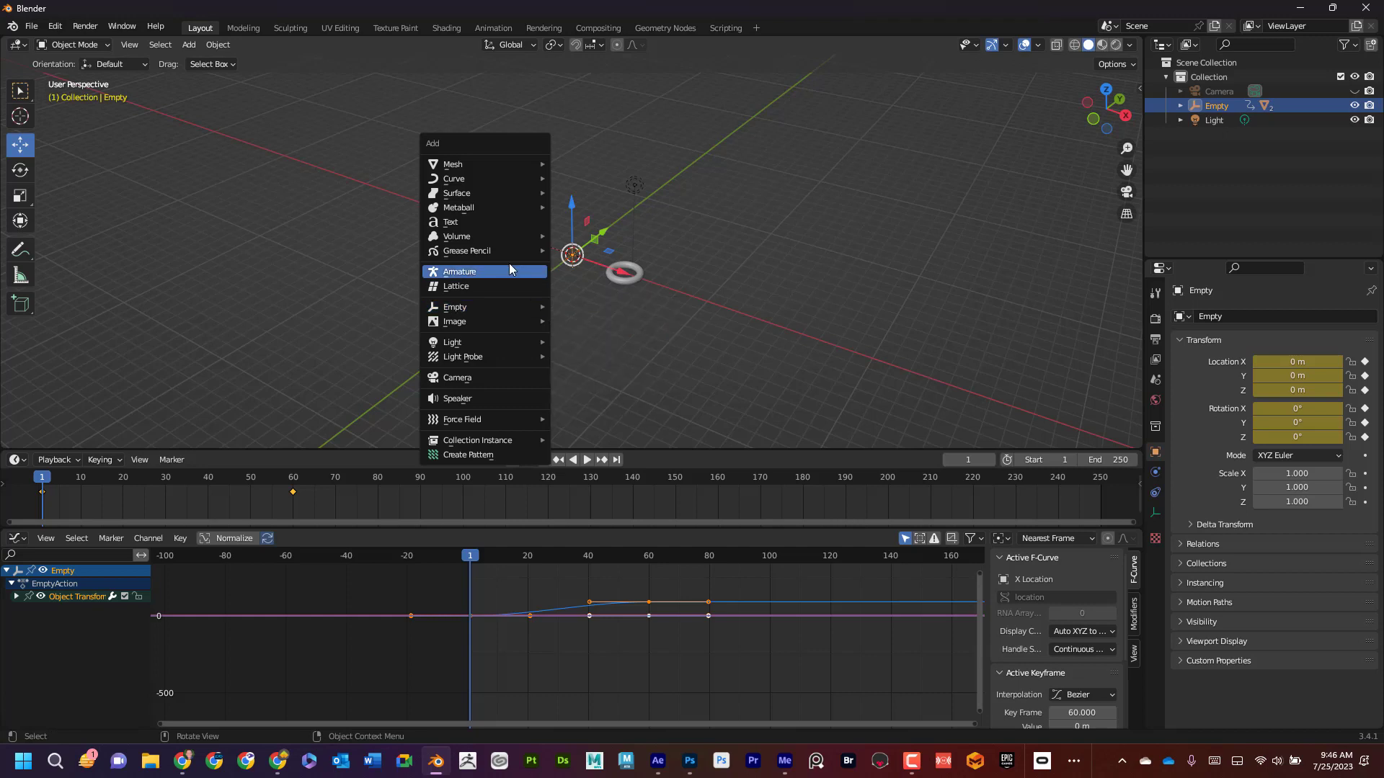
mouse_move(508, 308)
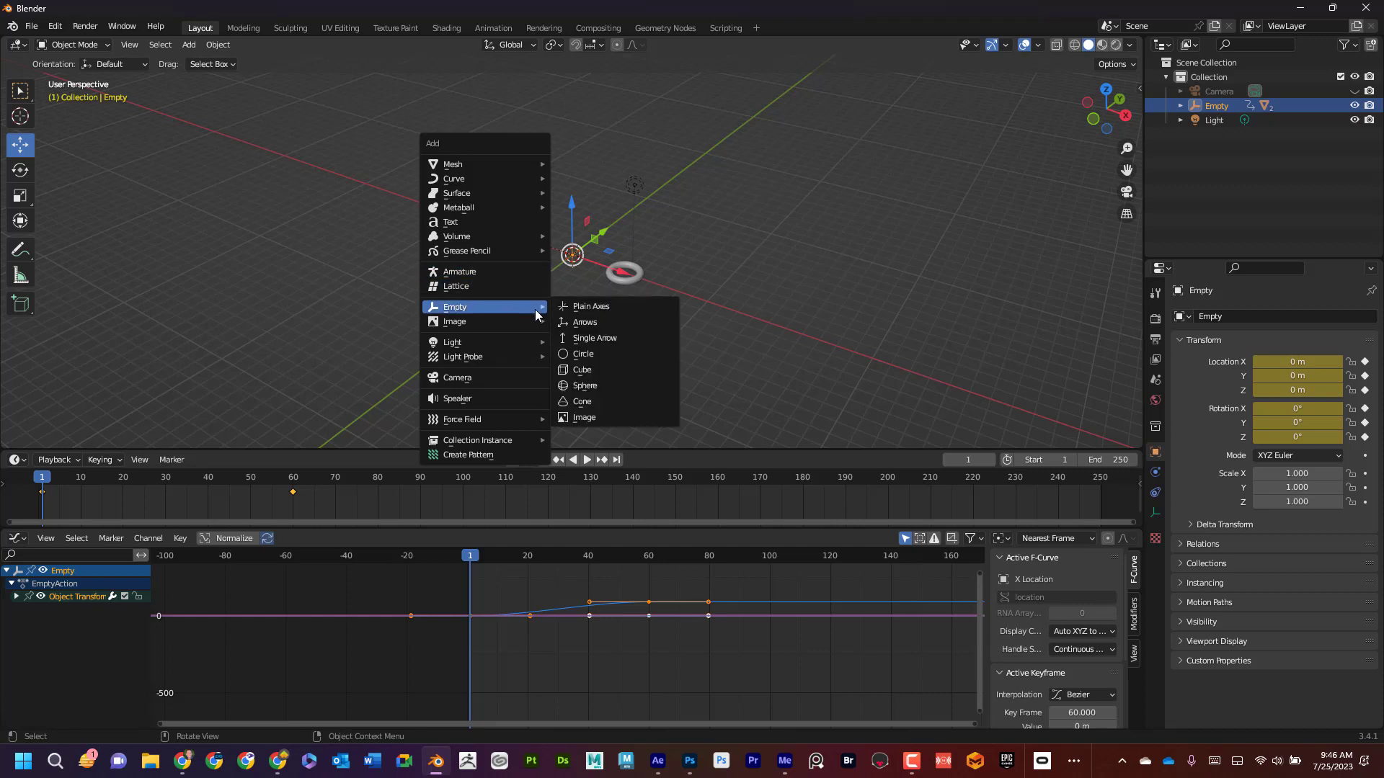
mouse_move(507, 164)
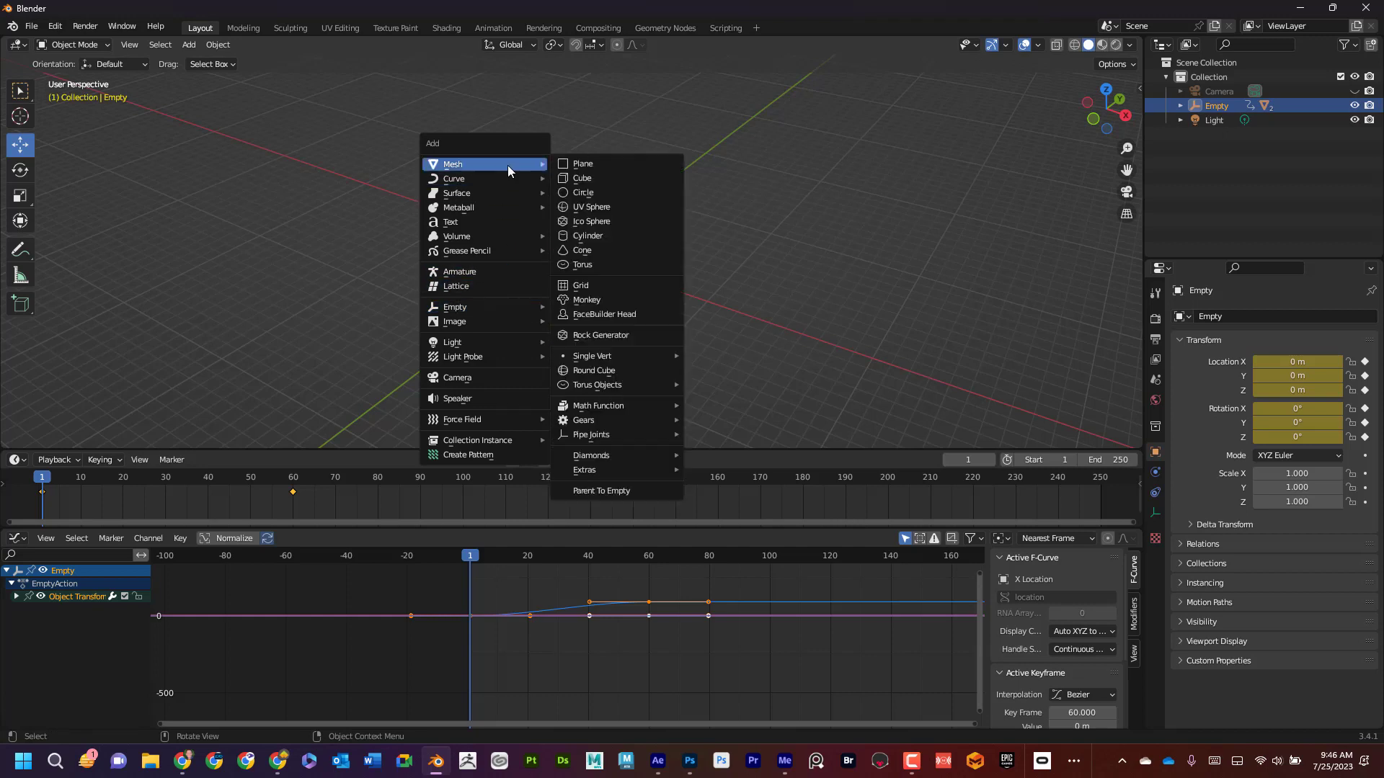
click(609, 179)
drag(608, 232, 507, 291)
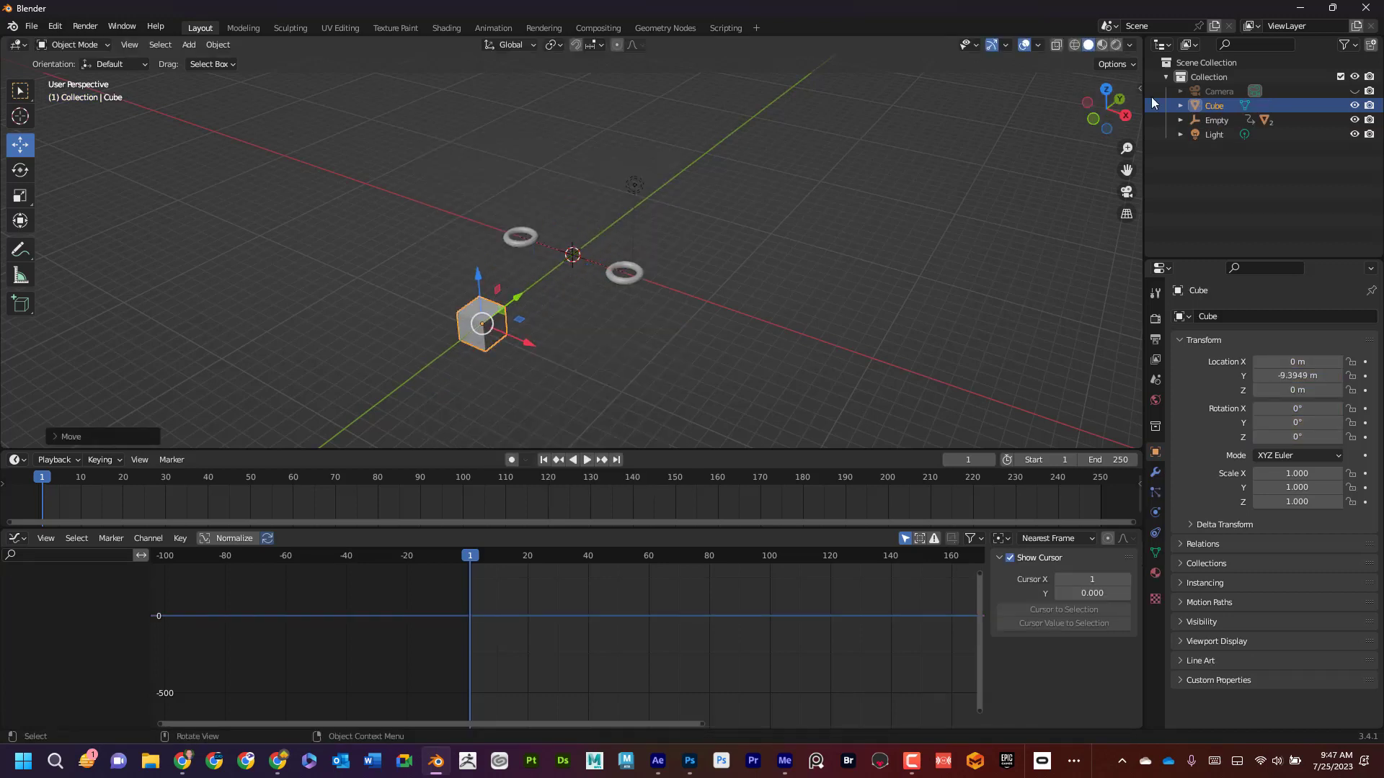
Step: Parent the empty holding both tori to the cube using Object (Keep Transform)
click(1225, 119)
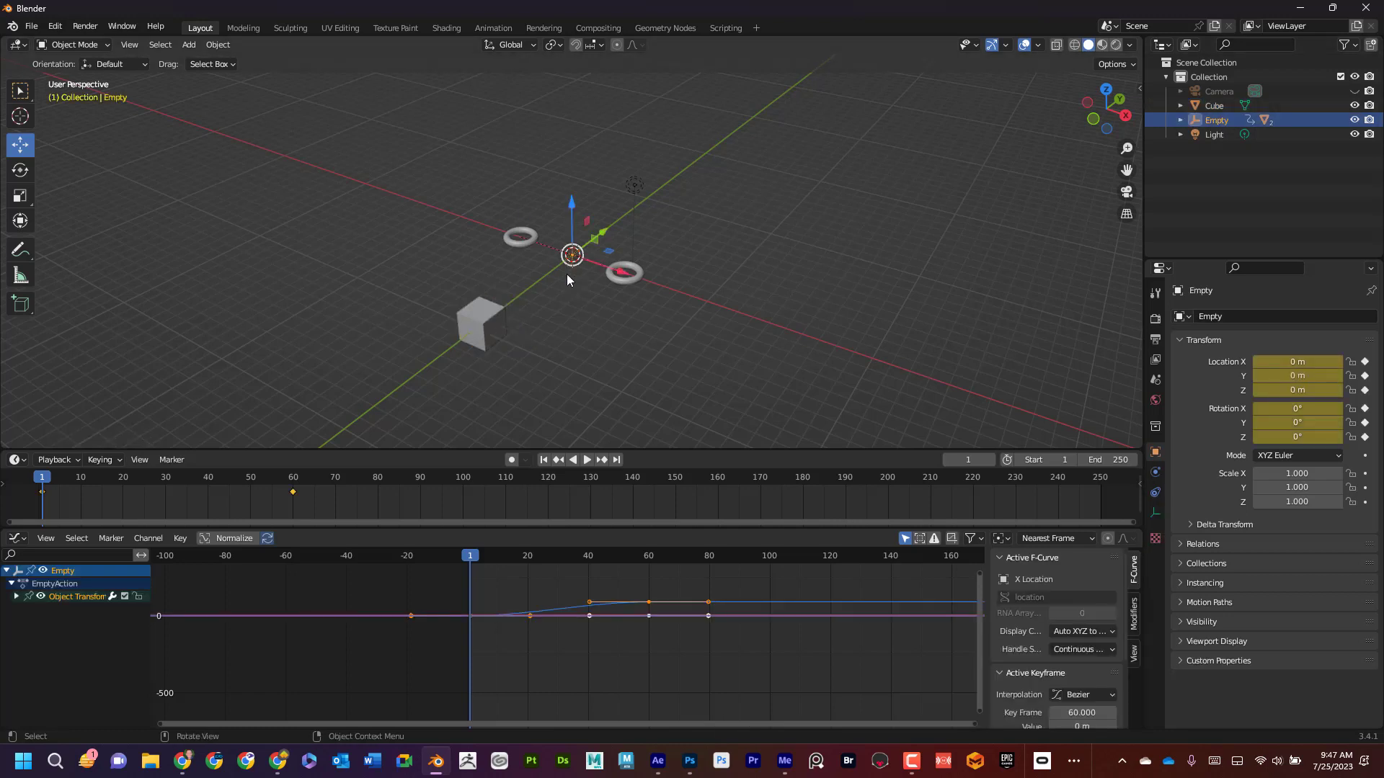
scroll(585, 270, up, 3)
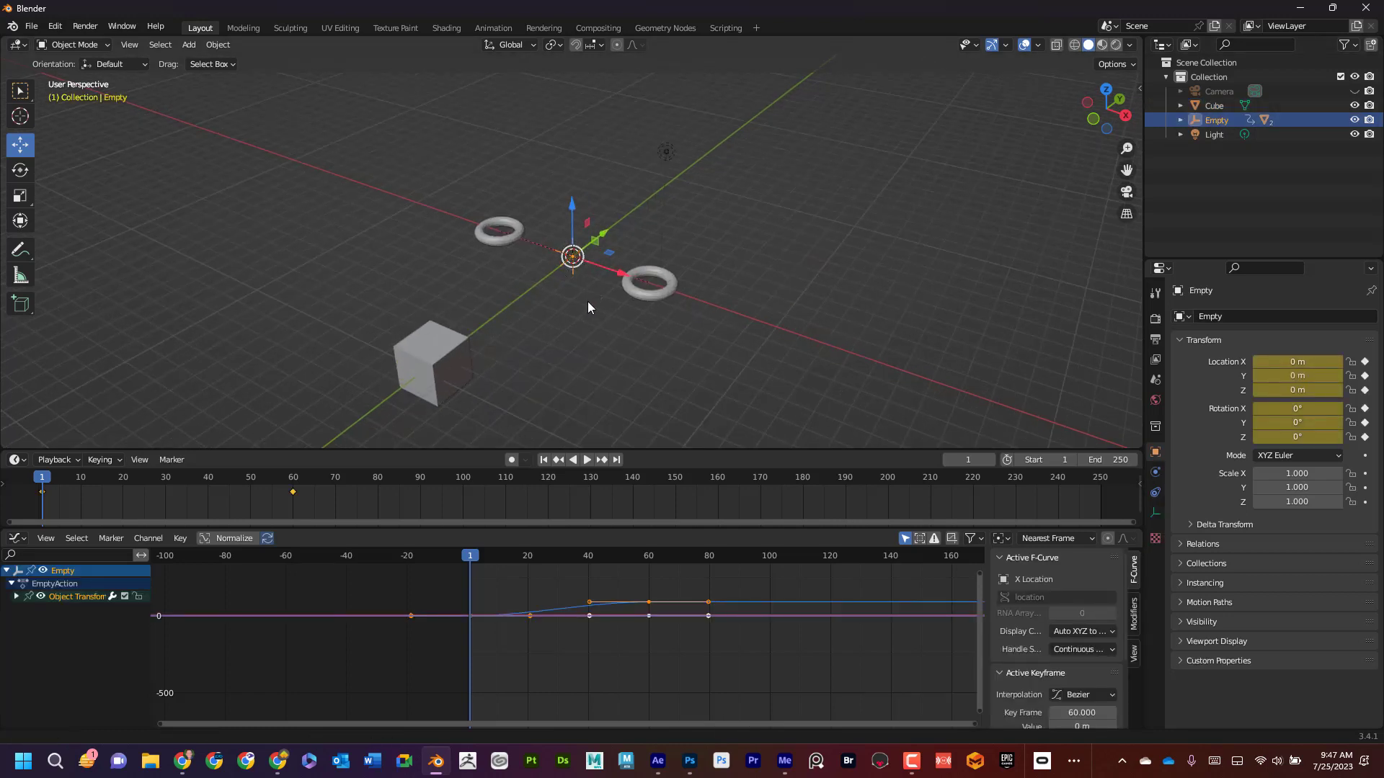
shift+middle_drag(586, 301, 599, 258)
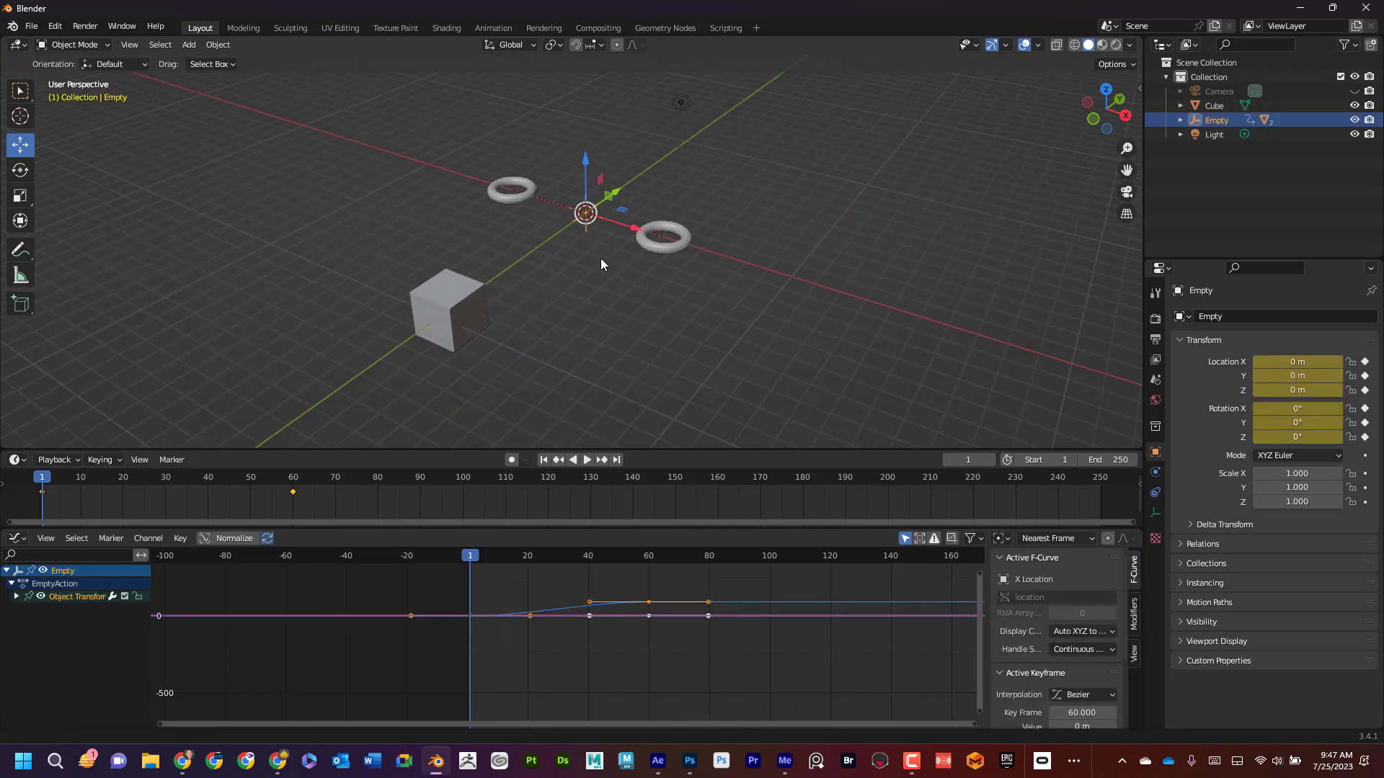
shift+click(458, 296)
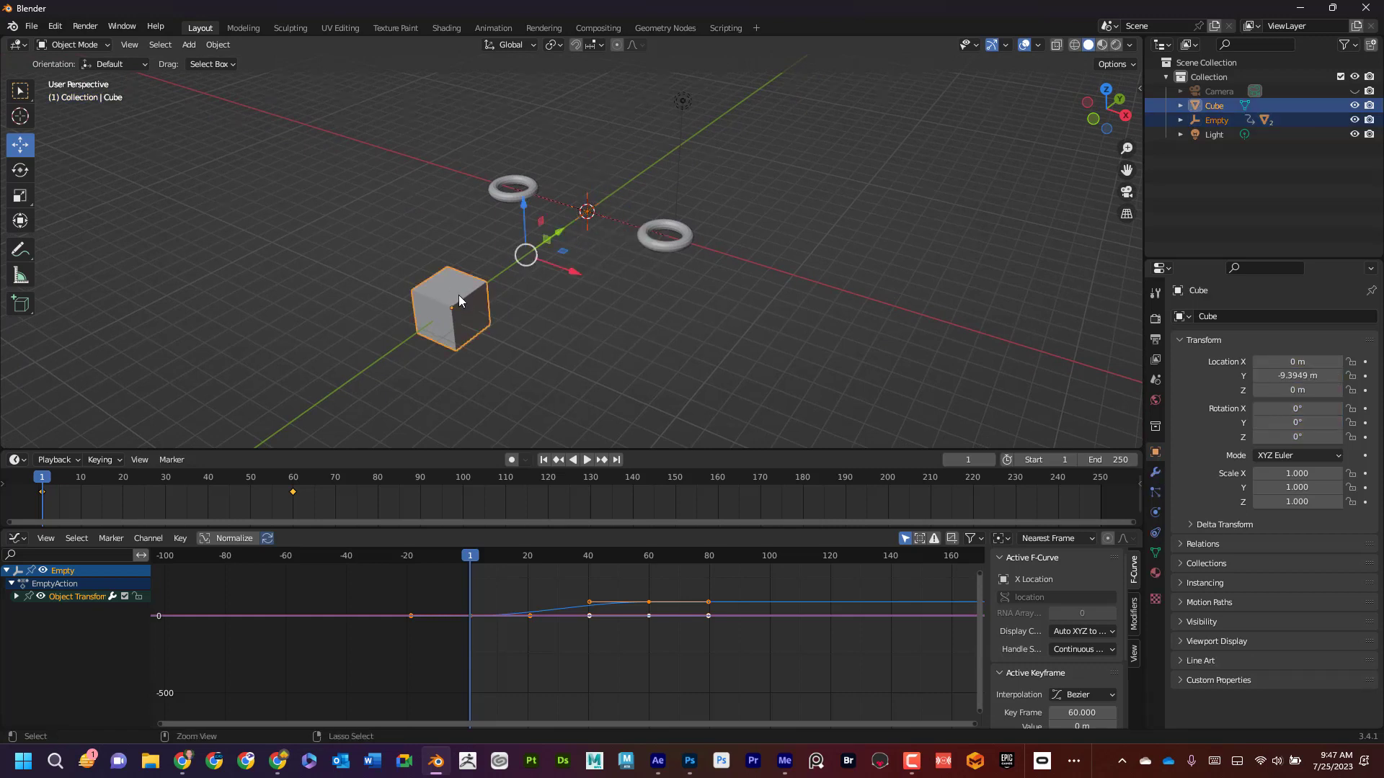
key(ctrl+p)
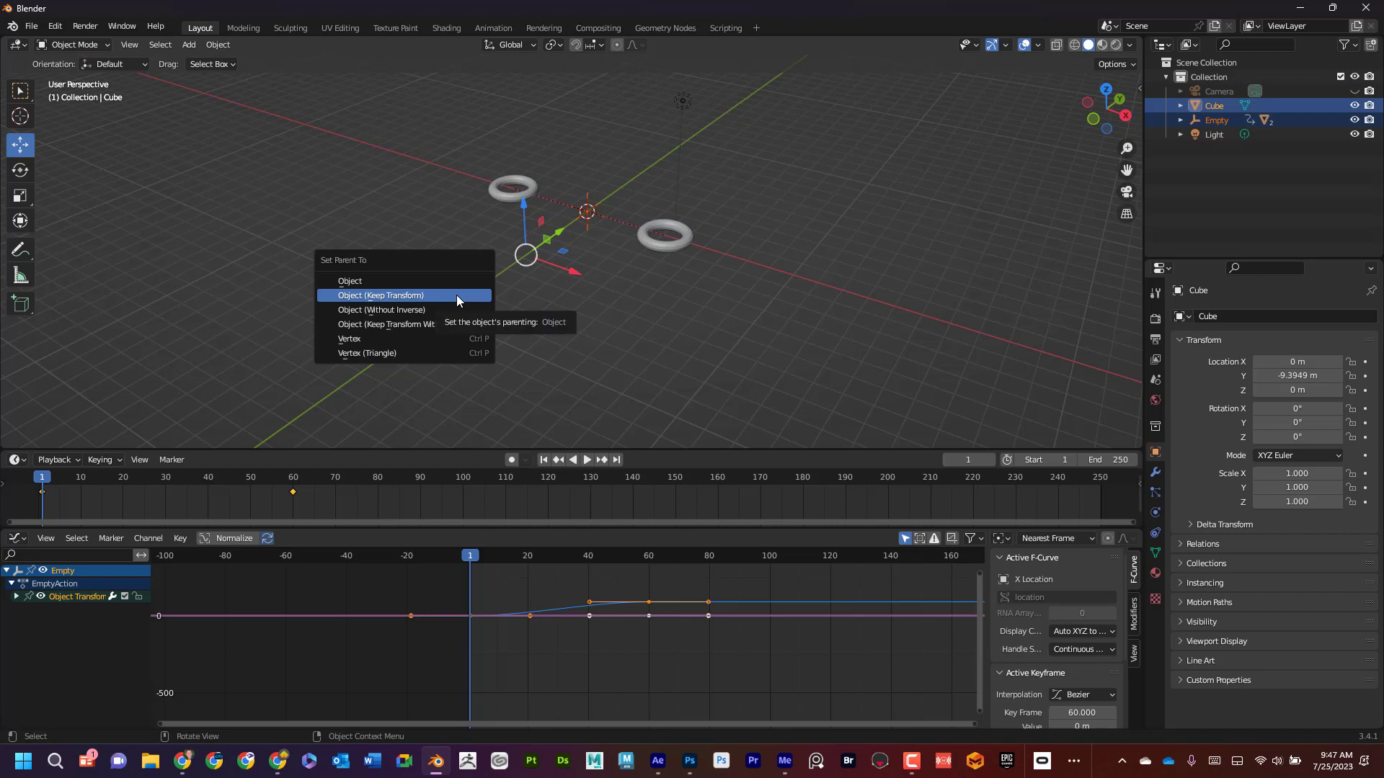
click(456, 296)
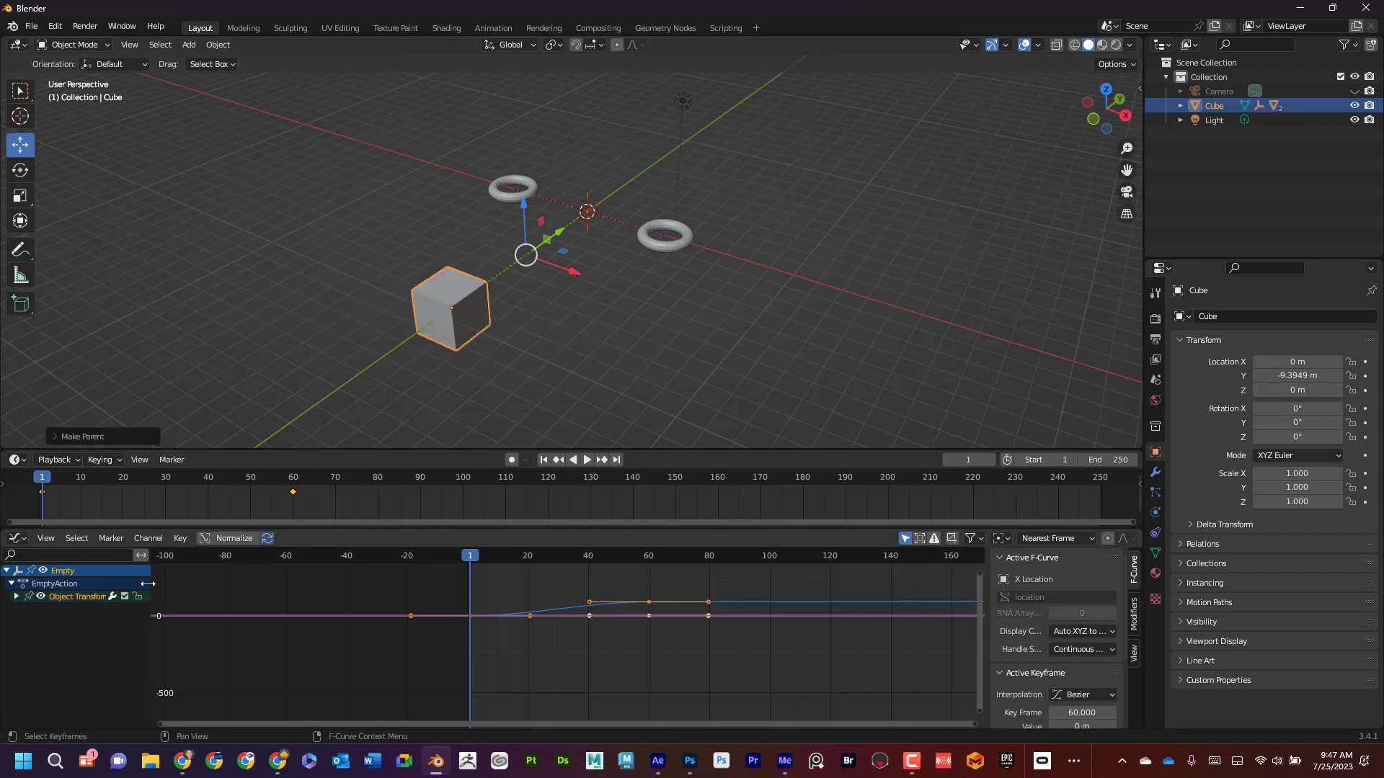
Step: Move to frame 60 and insert a Location & Rotation keyframe on the selected cube and empty
key(space)
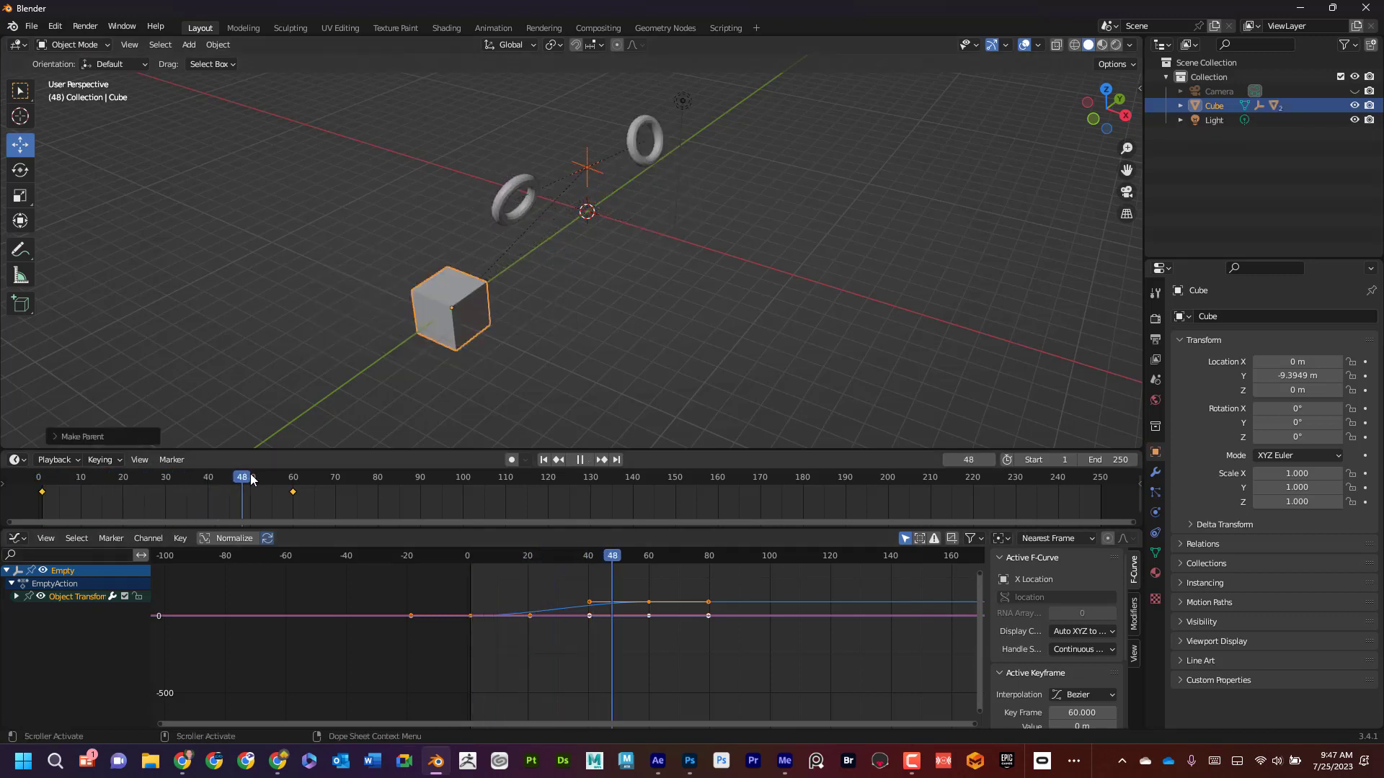
drag(251, 479, 294, 453)
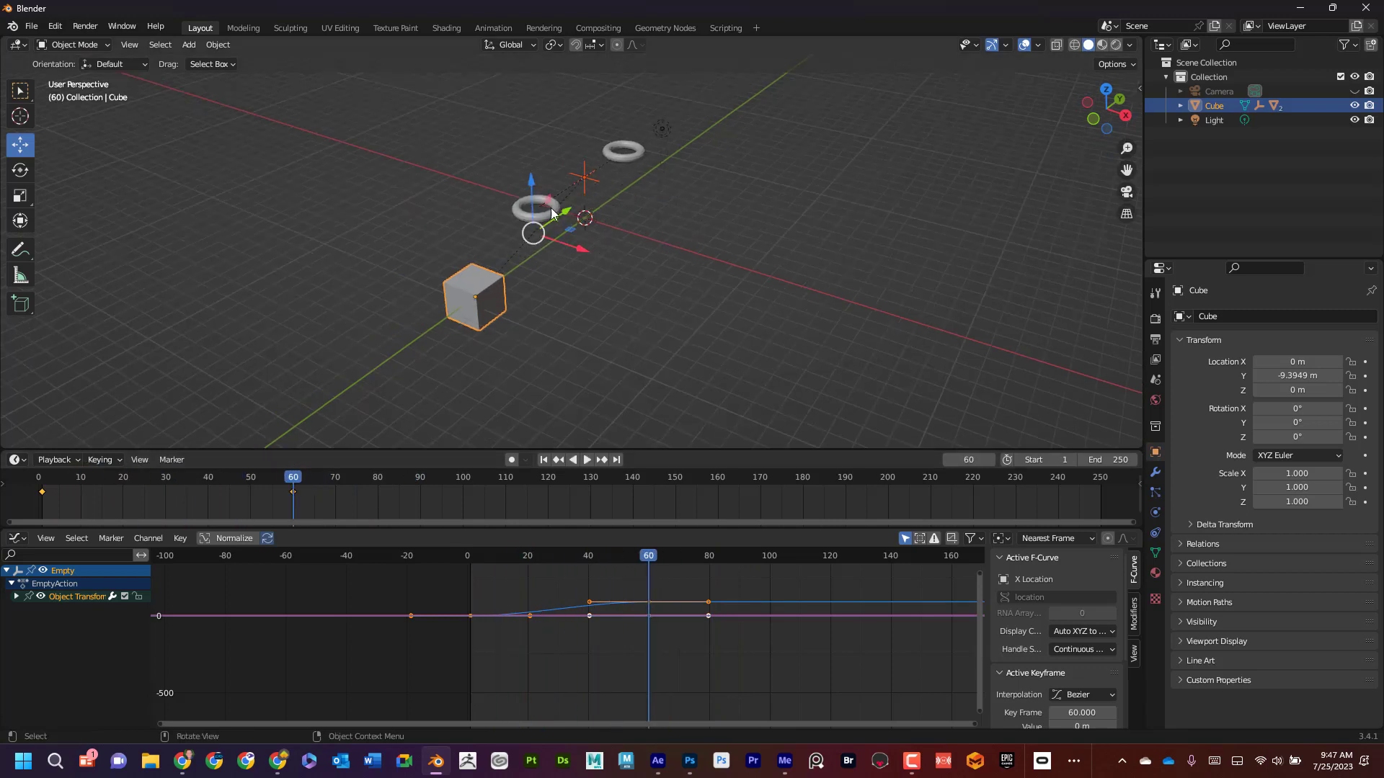
middle_drag(666, 323, 633, 331)
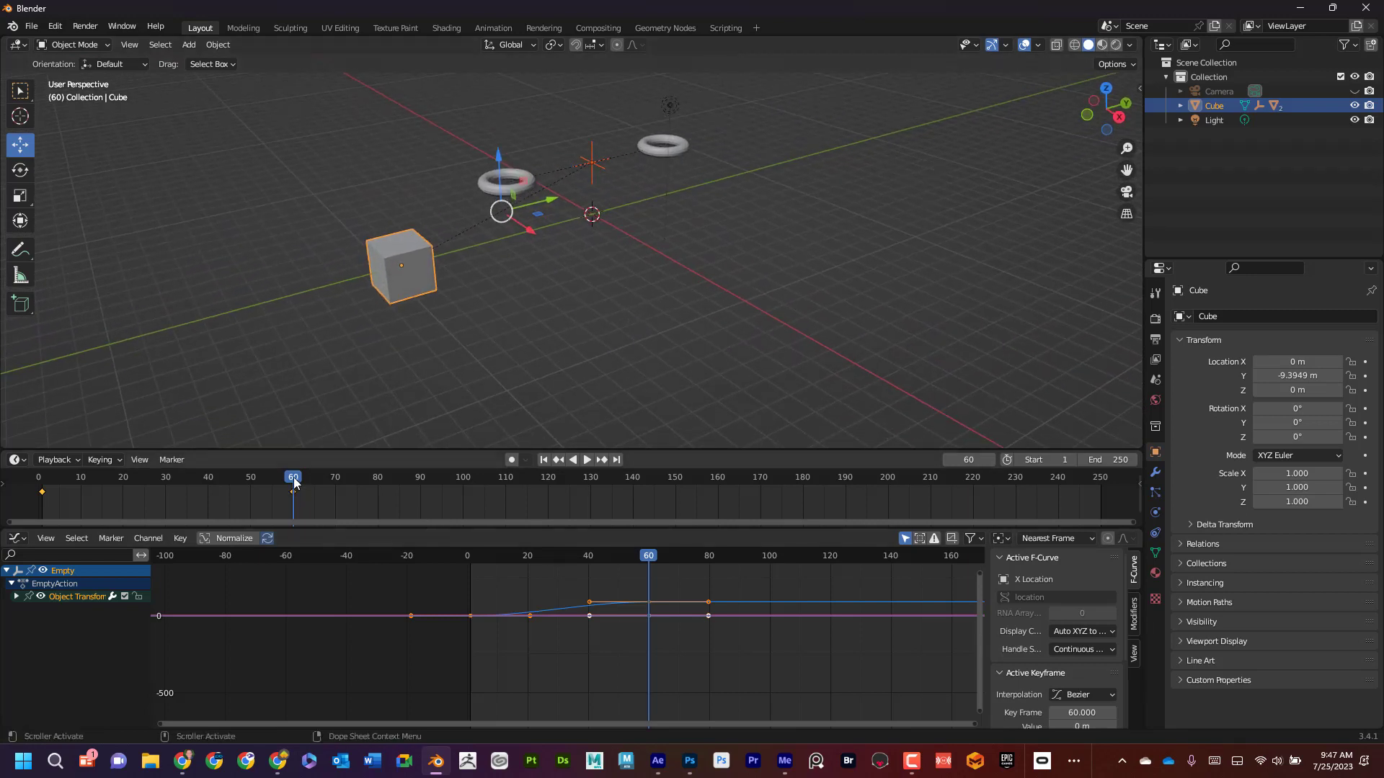
key(space)
key(space)
middle_drag(516, 313, 443, 284)
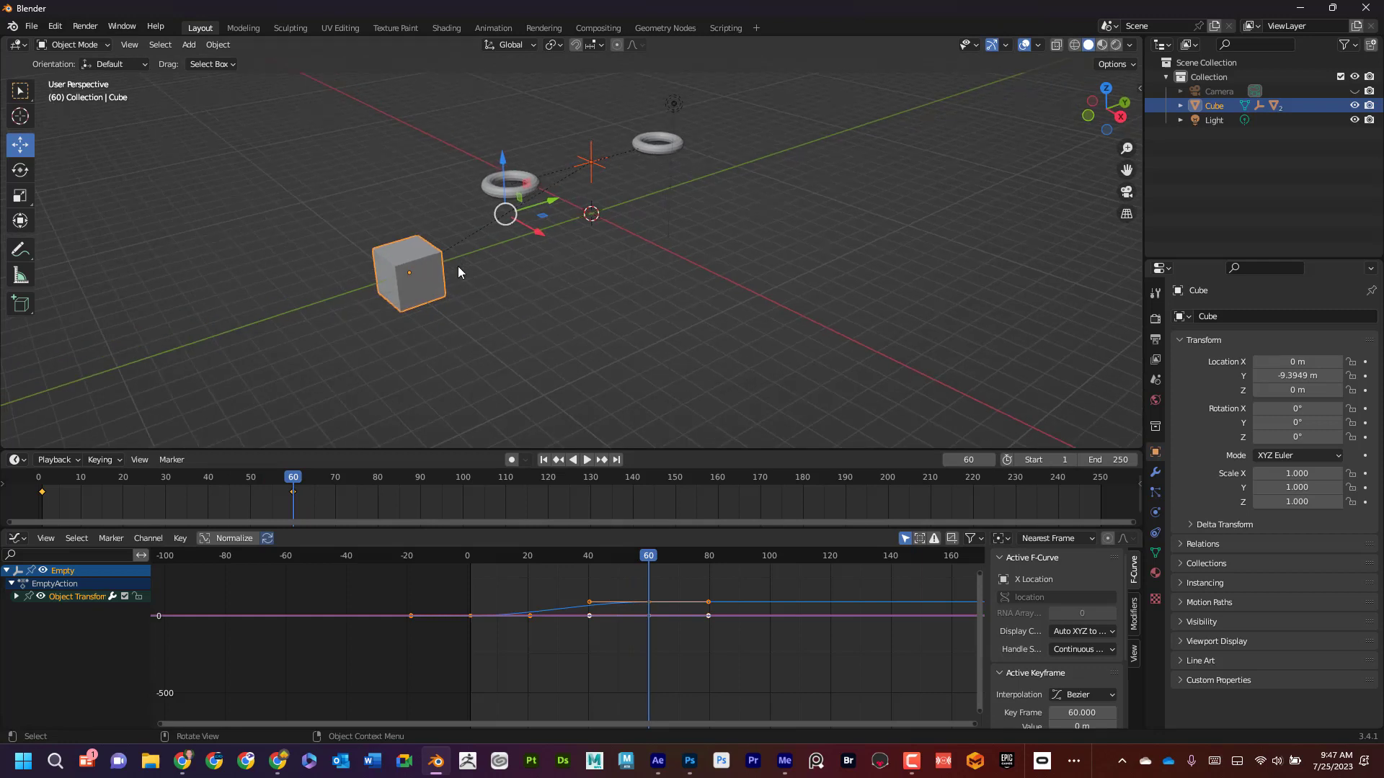
key(i)
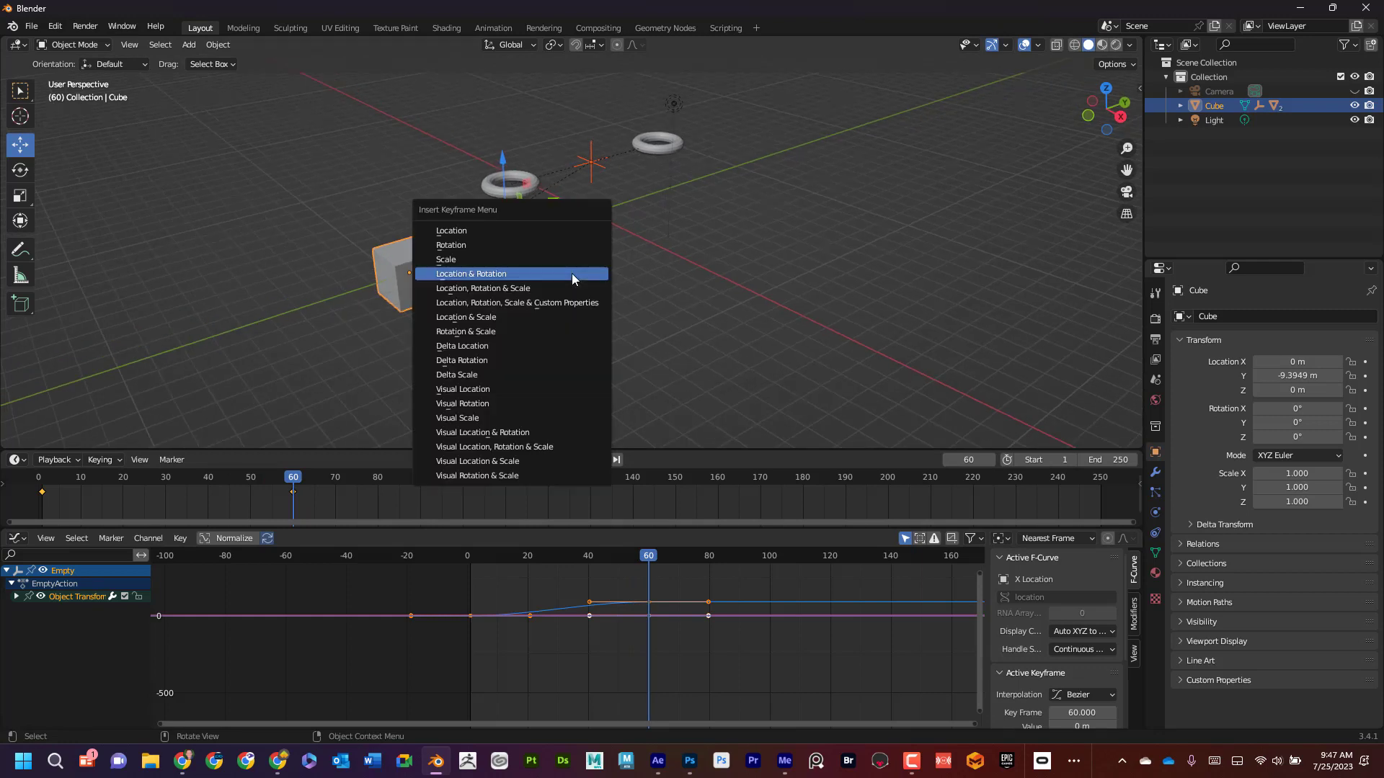
click(572, 274)
Step: At frame 160, move the selected cube and empty along Y, bringing the cube to about -17.99 m, and keyframe their location and rotation
key(space)
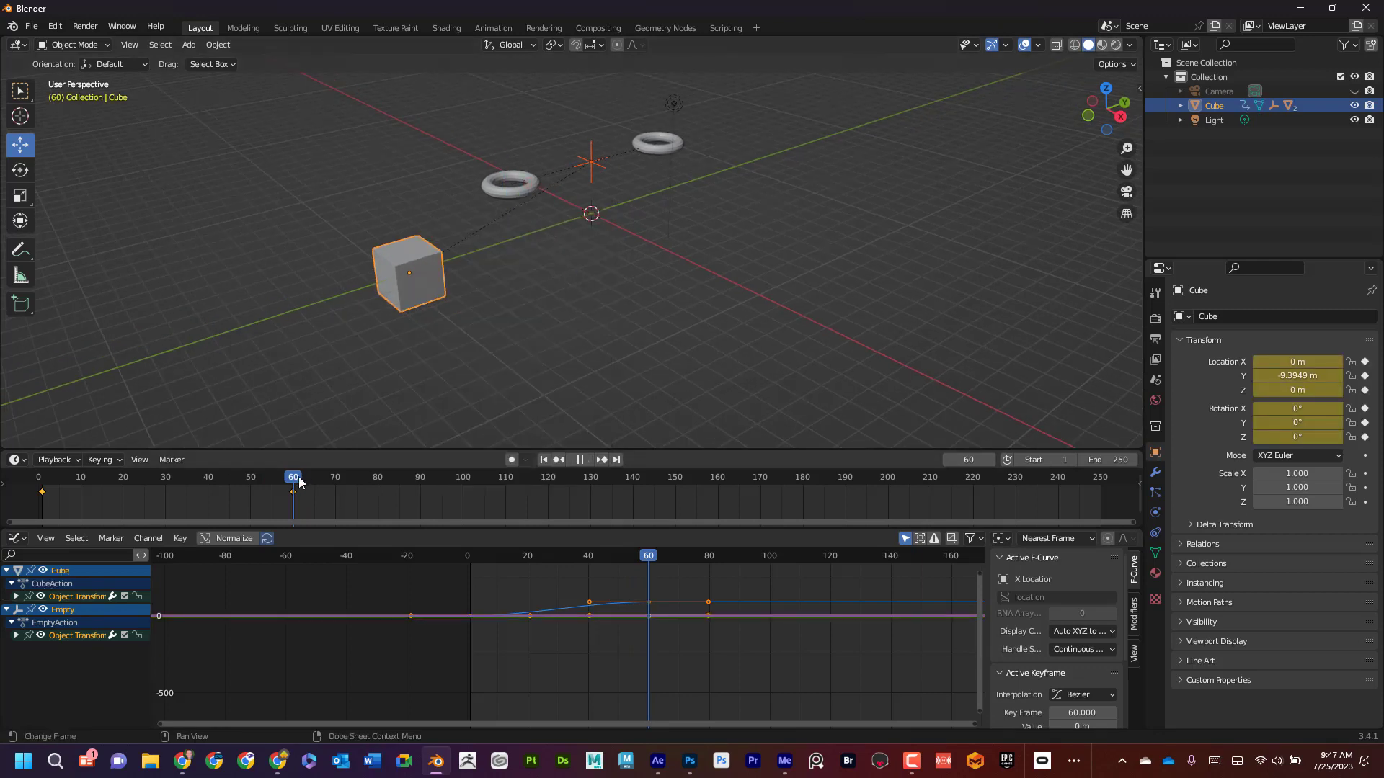
key(space)
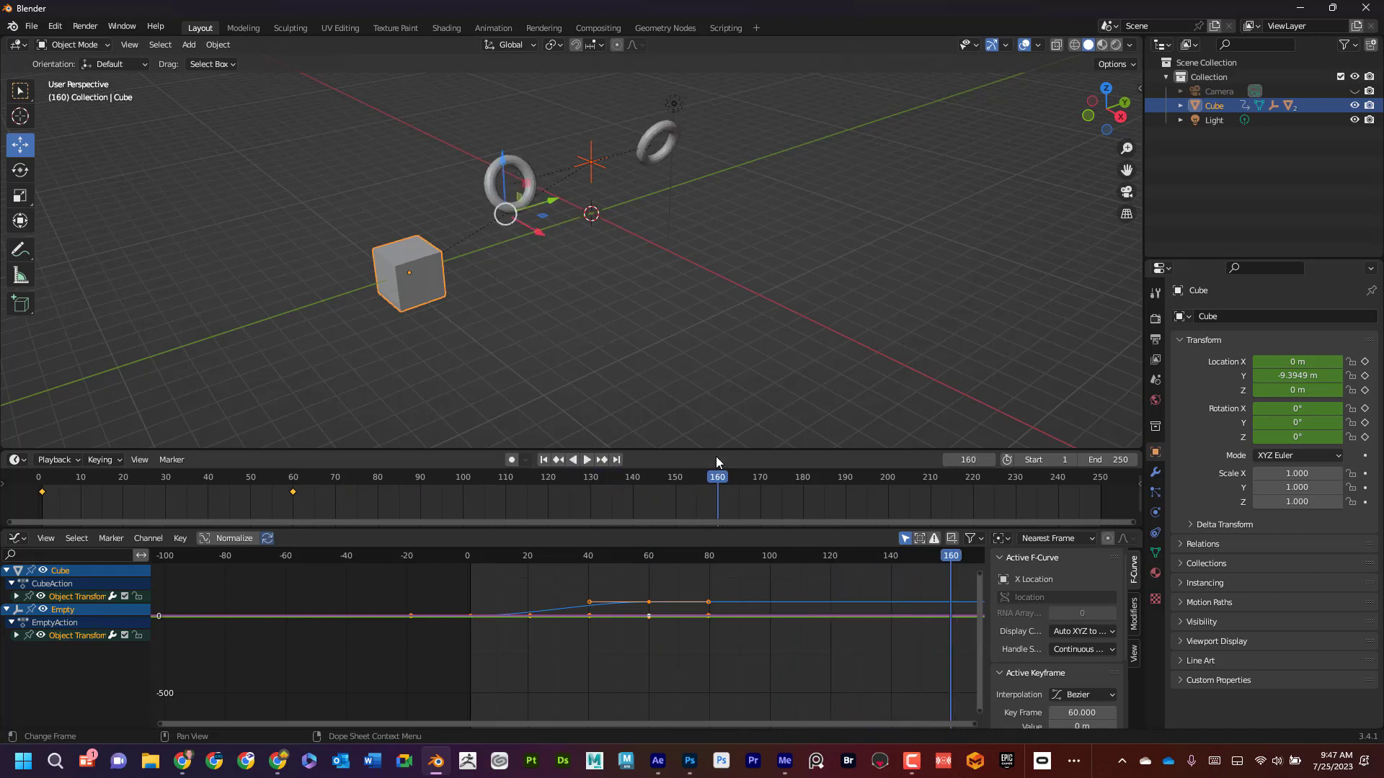
drag(542, 210, 310, 258)
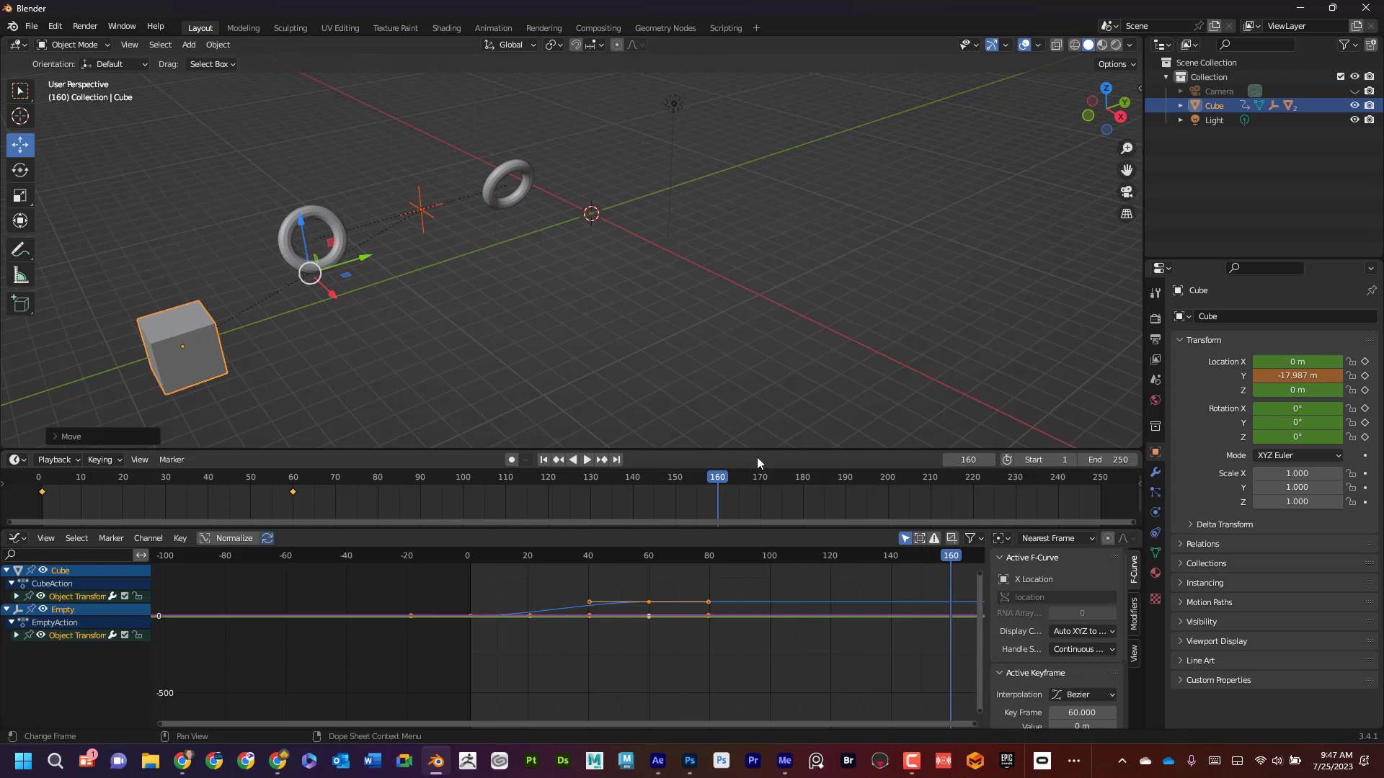
key(i)
click(725, 405)
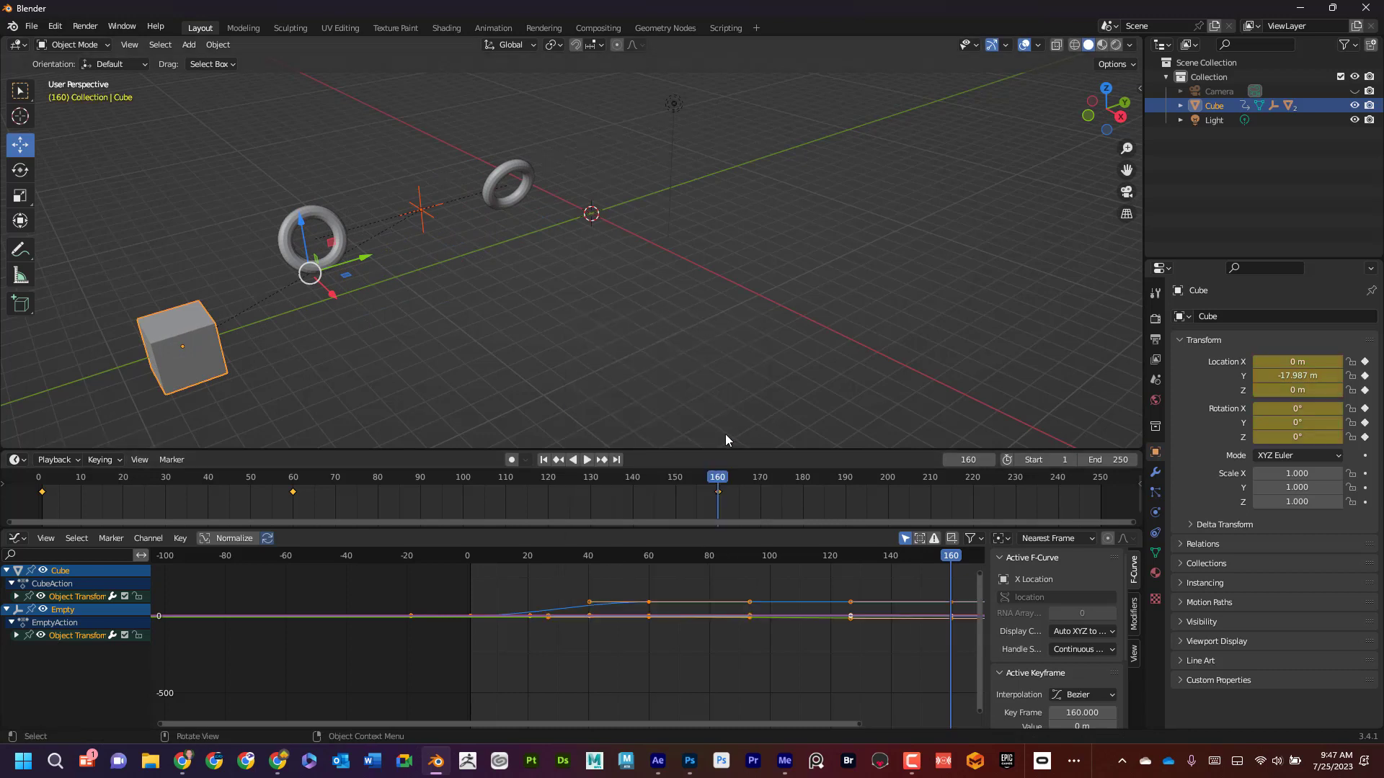
Step: Play and scrub the animation between frames 1 and 160 to check how the cube, empty and tori move together, ending on frame 1
key(space)
drag(577, 483, 38, 509)
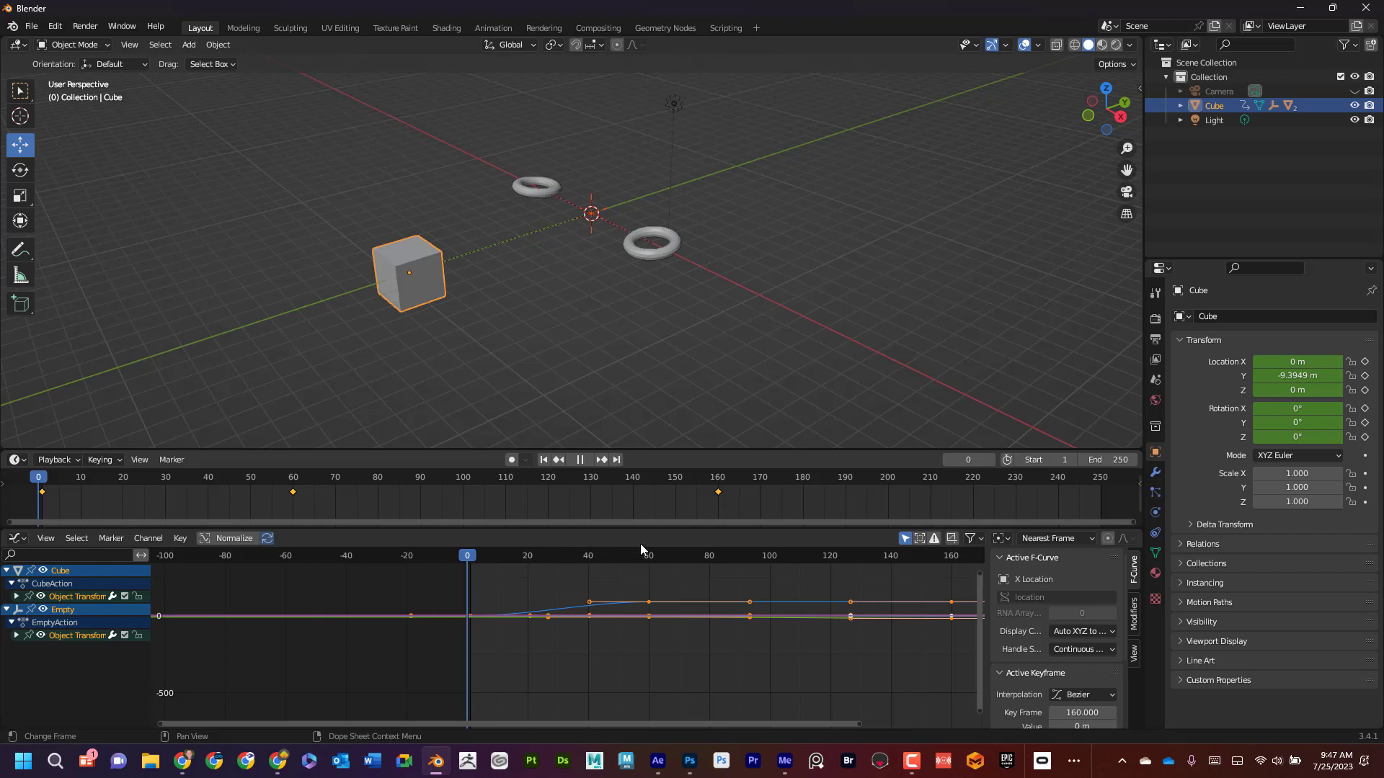
key(space)
click(42, 489)
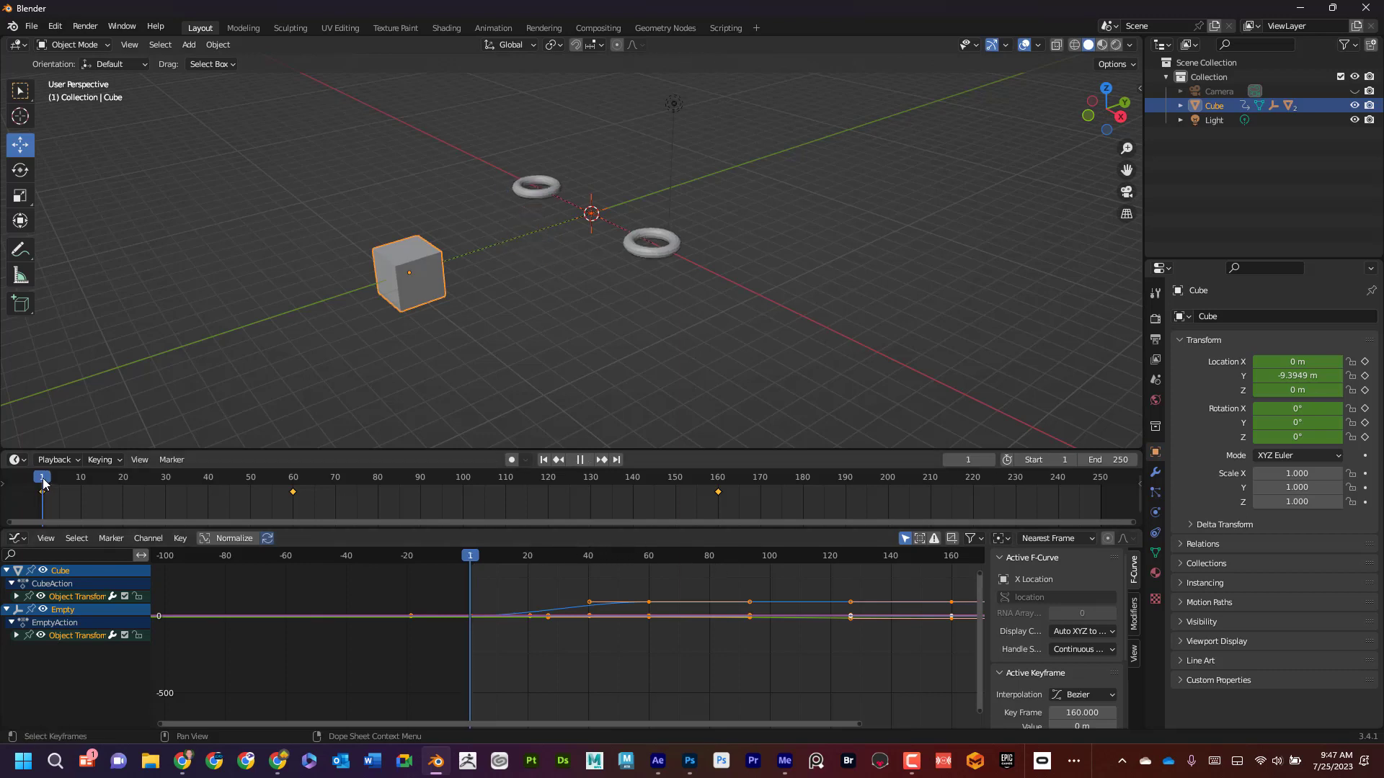
click(588, 460)
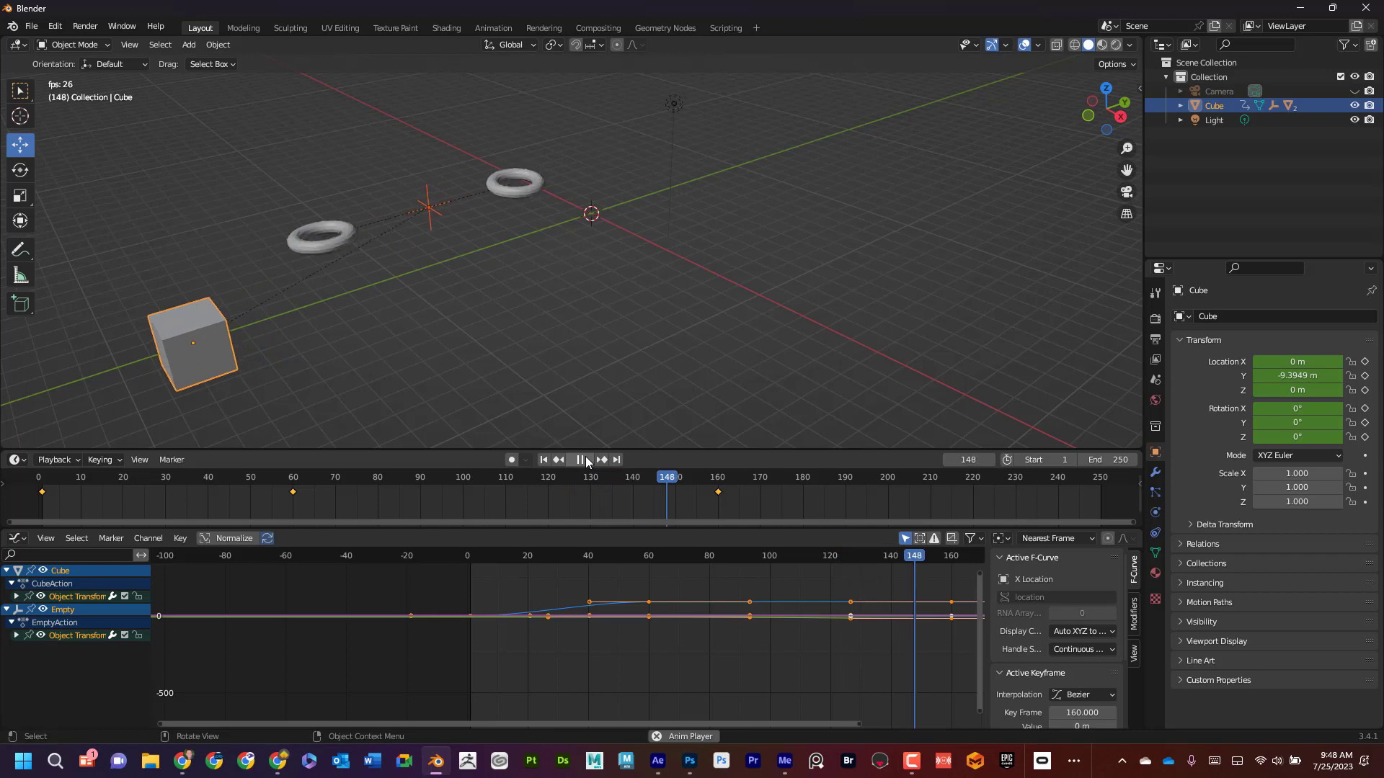
click(588, 460)
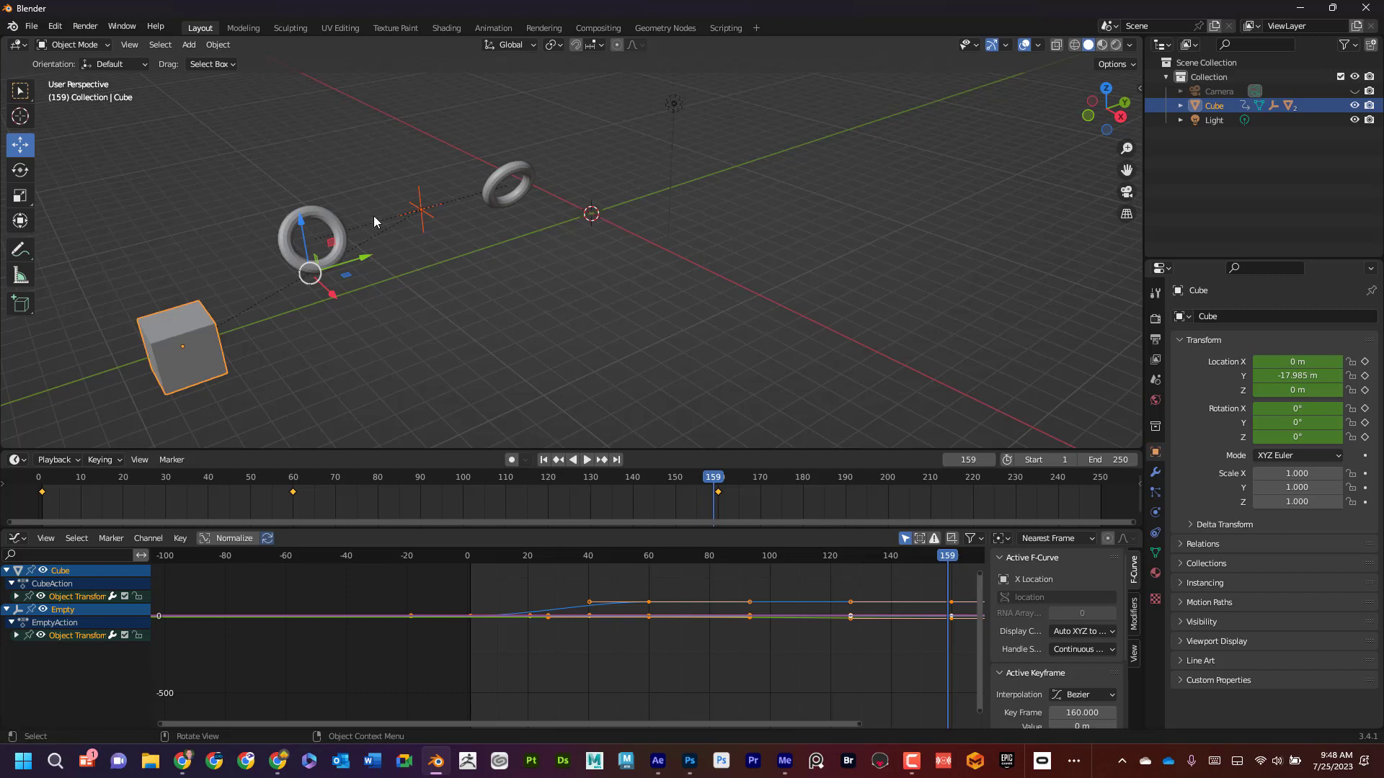
key(Right)
key(ctrl+shift+space)
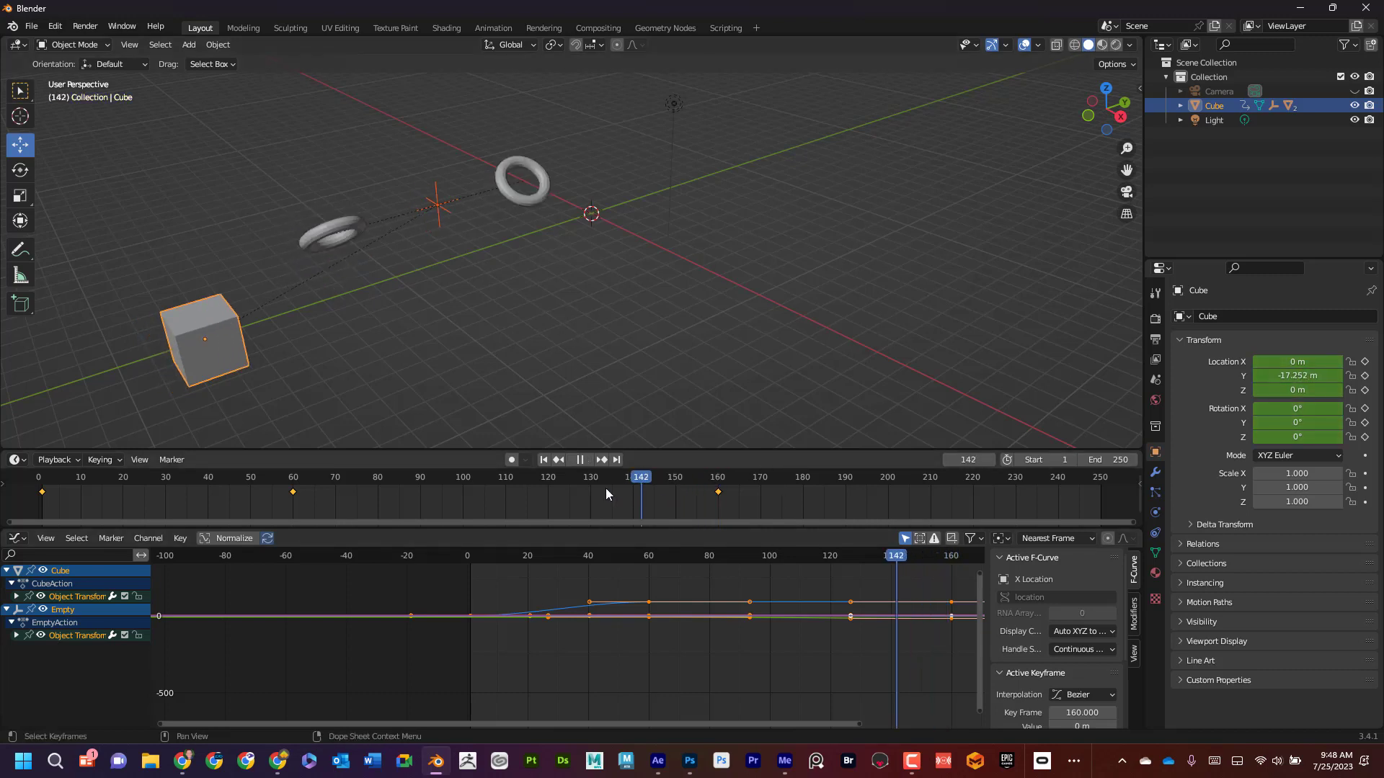
drag(329, 502, 44, 513)
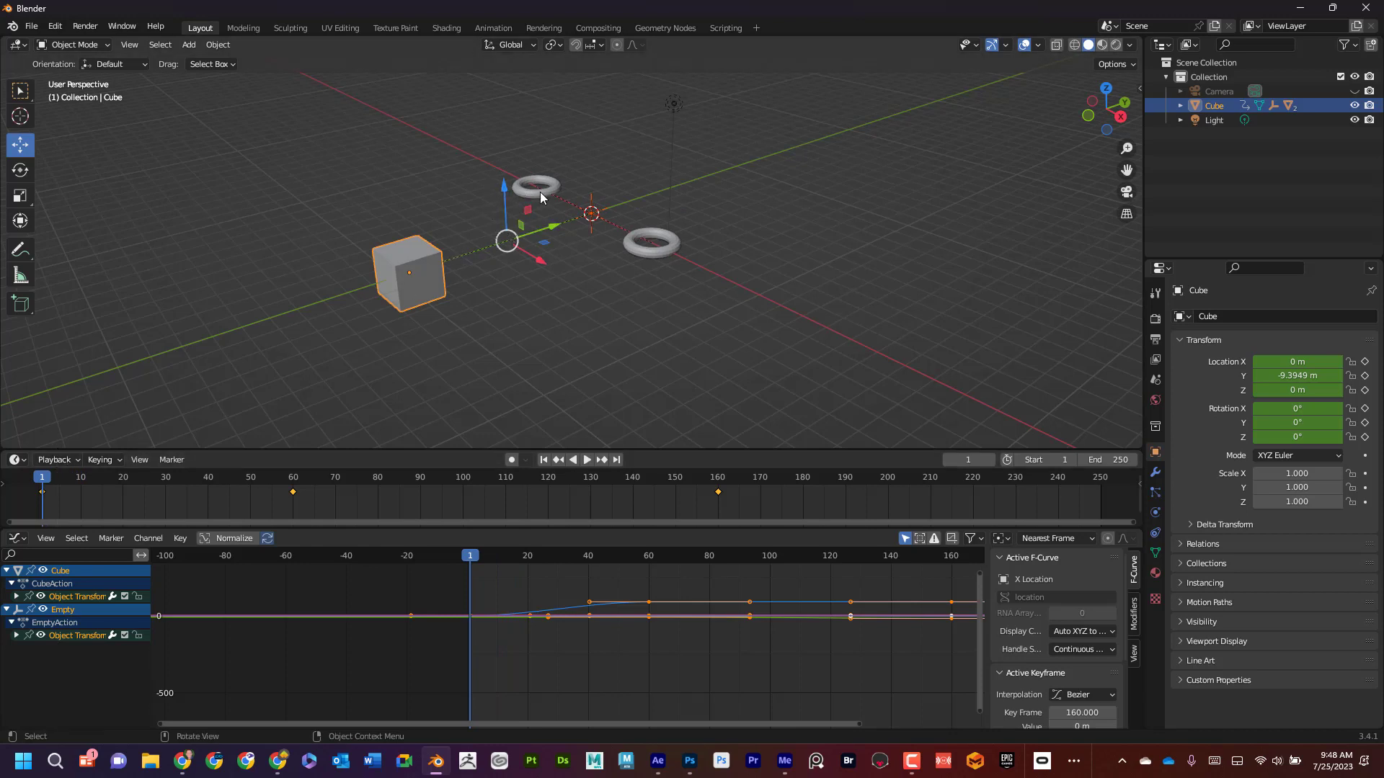
key(space)
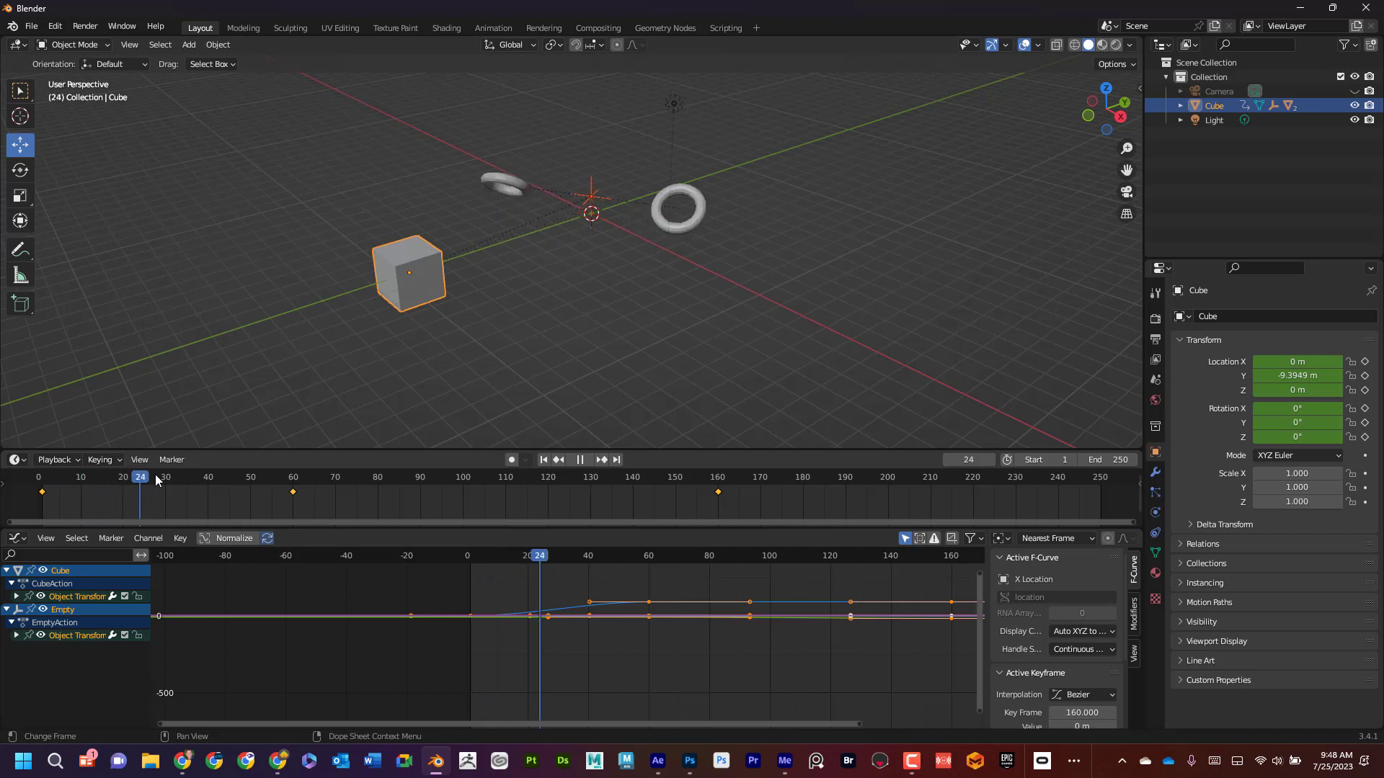
drag(341, 480, 43, 499)
key(space)
key(space)
mouse_move(920, 764)
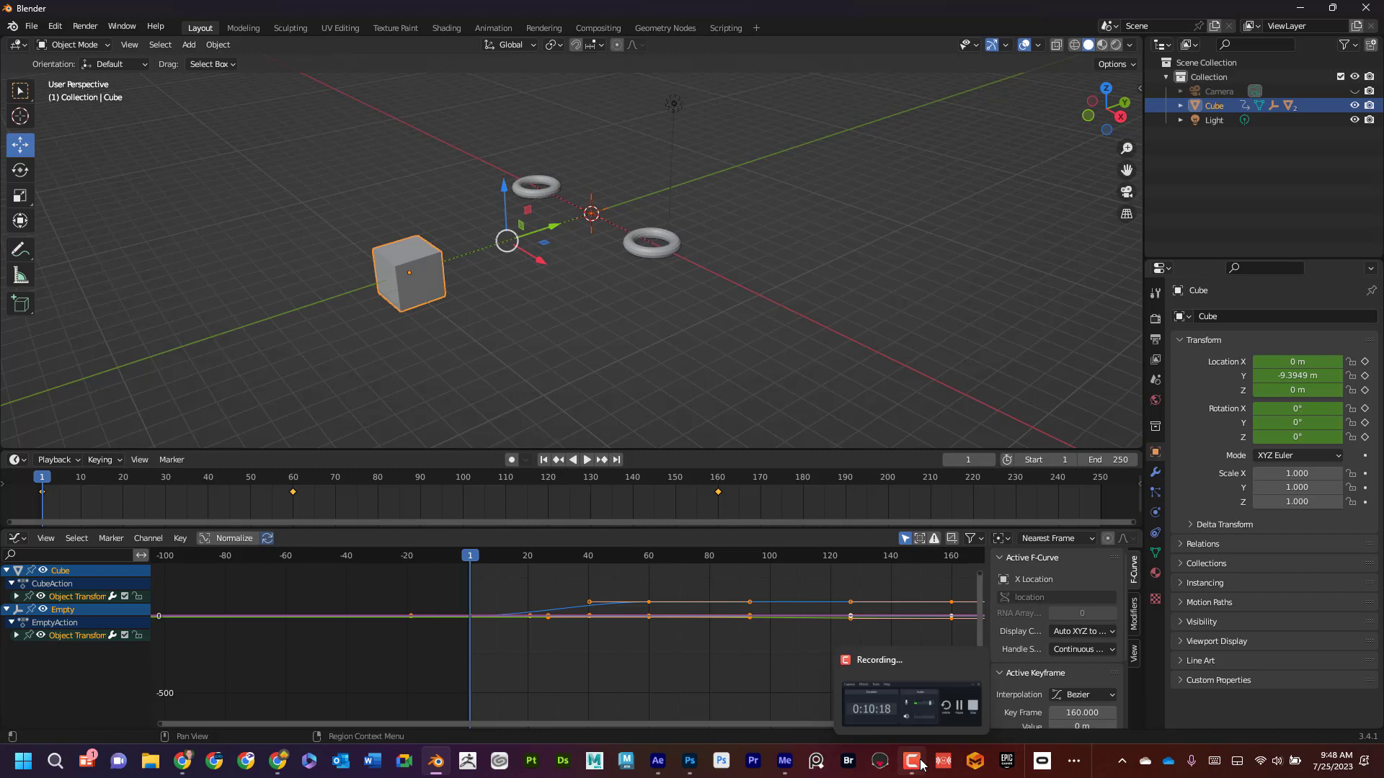